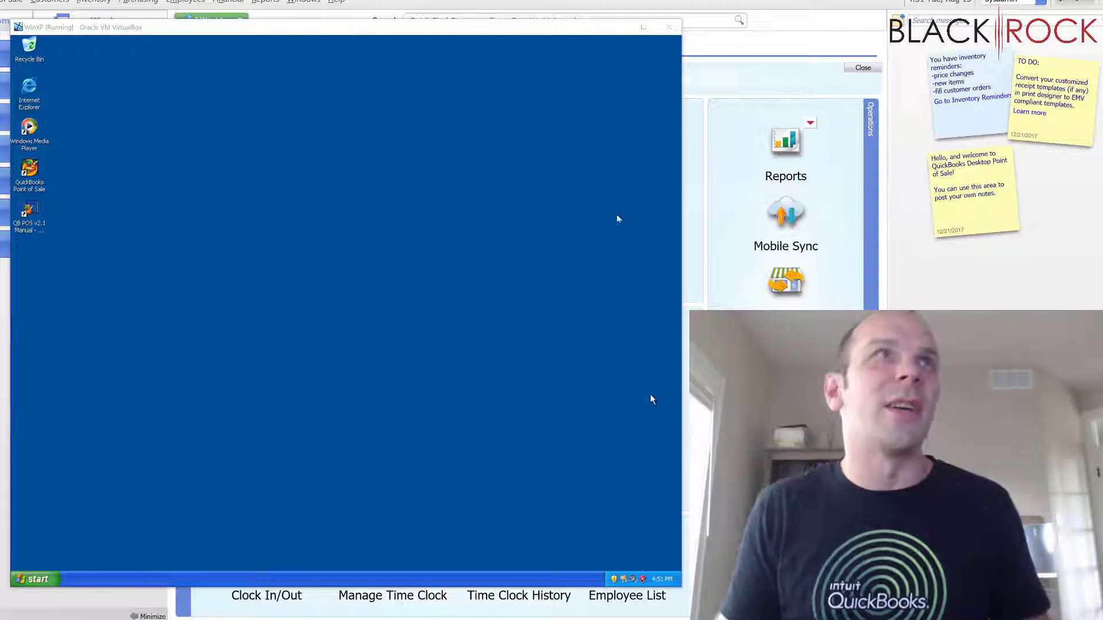
- Launch QuickBooks Point of Sale in the Windows XP virtual machine and postpone the product registration
click(652, 399)
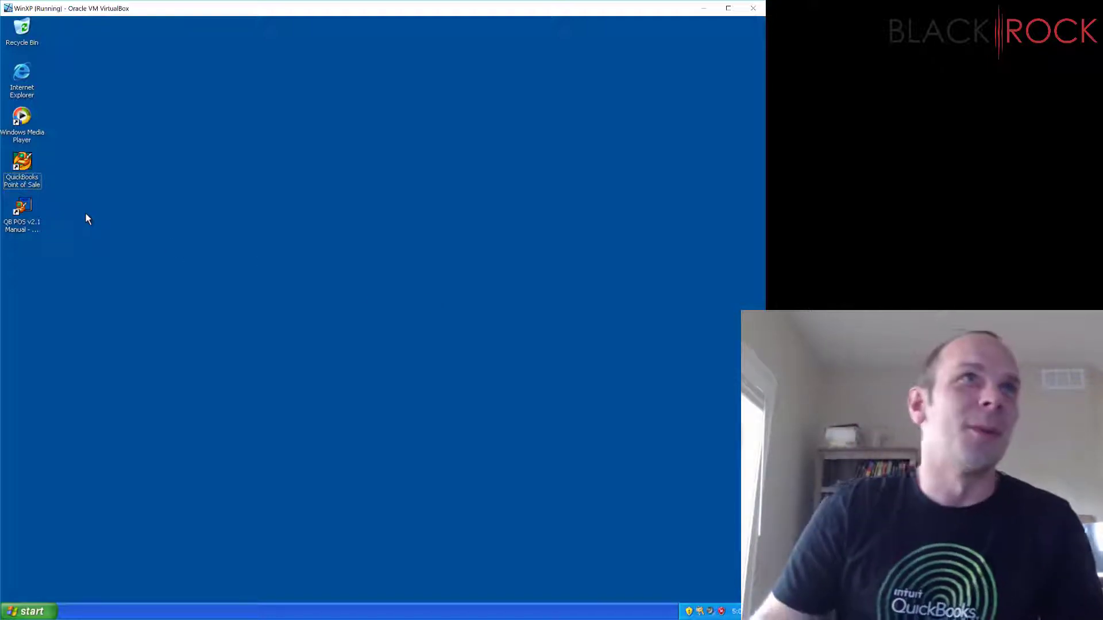
click(23, 181)
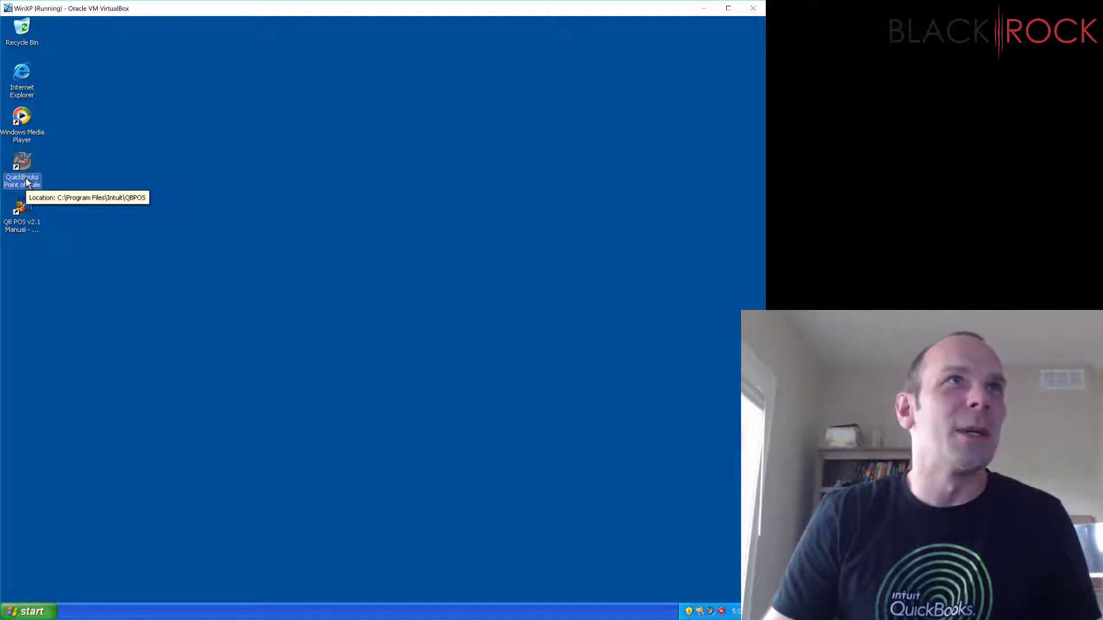
double_click(26, 182)
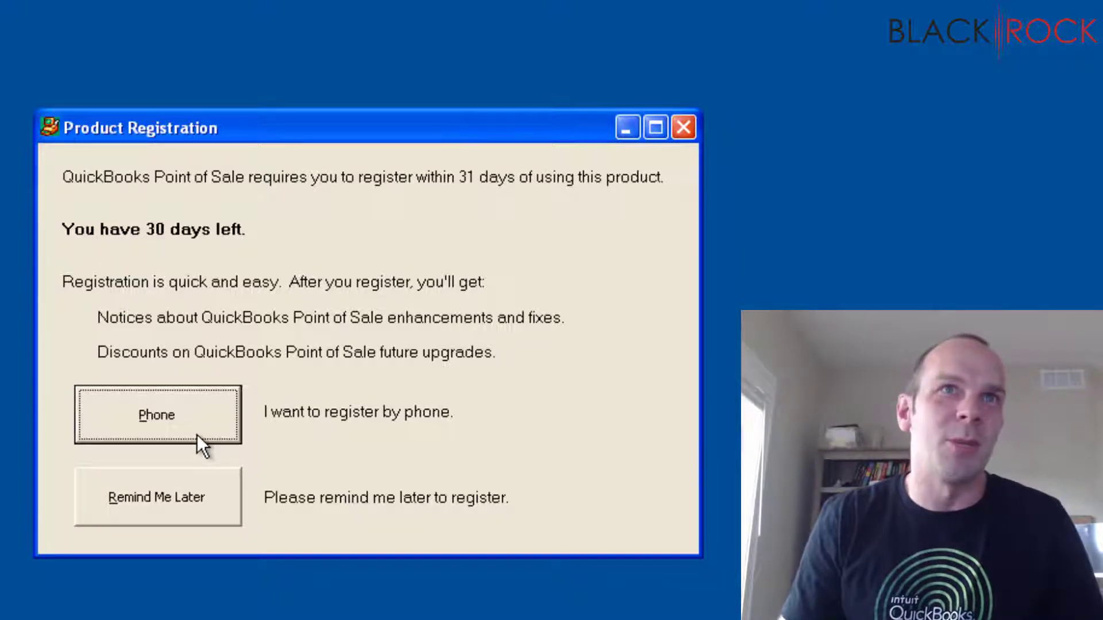
click(194, 483)
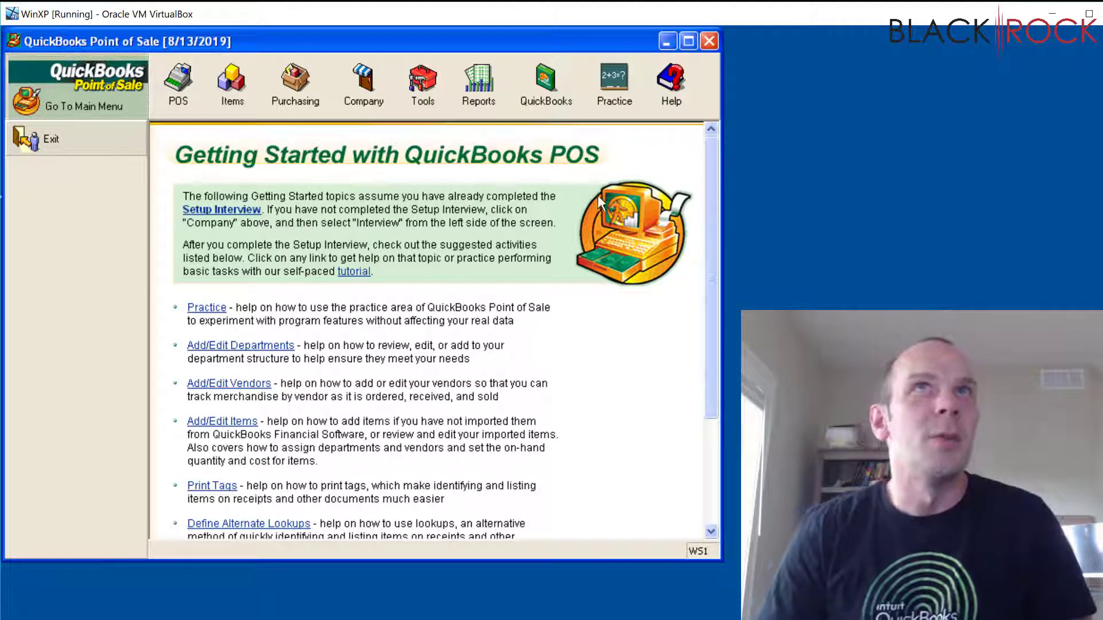
- Open the Setup Interview and go through its welcome pages to the QuickBooks Data Exchange overview
click(600, 199)
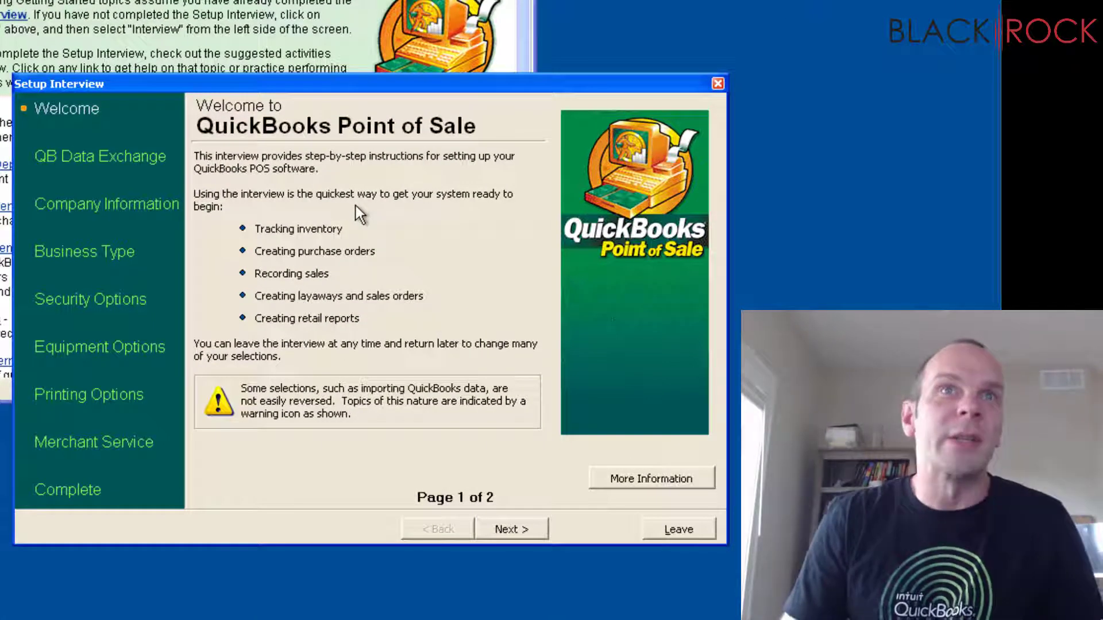
click(533, 533)
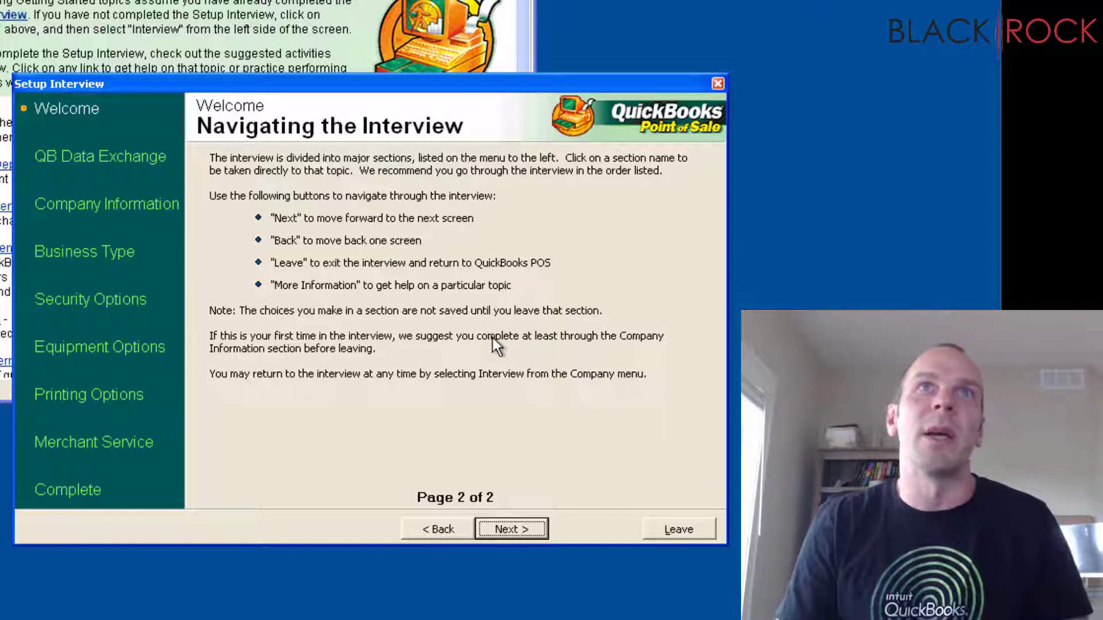
click(521, 535)
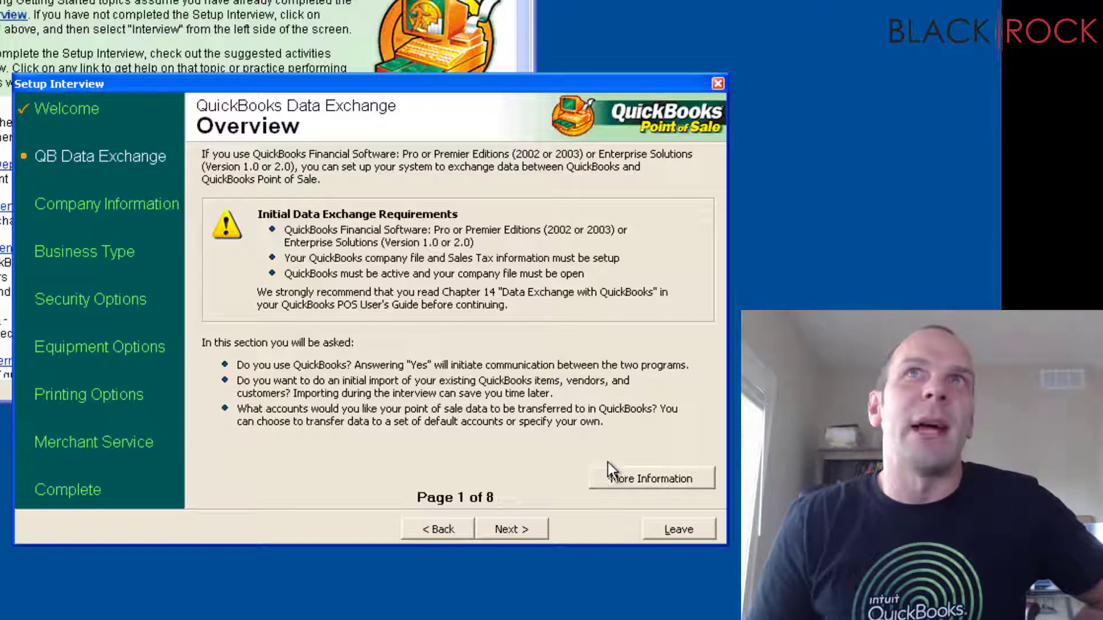
- Consult the help on data exchange and complete that section with No for using QuickBooks Financial Software
click(616, 481)
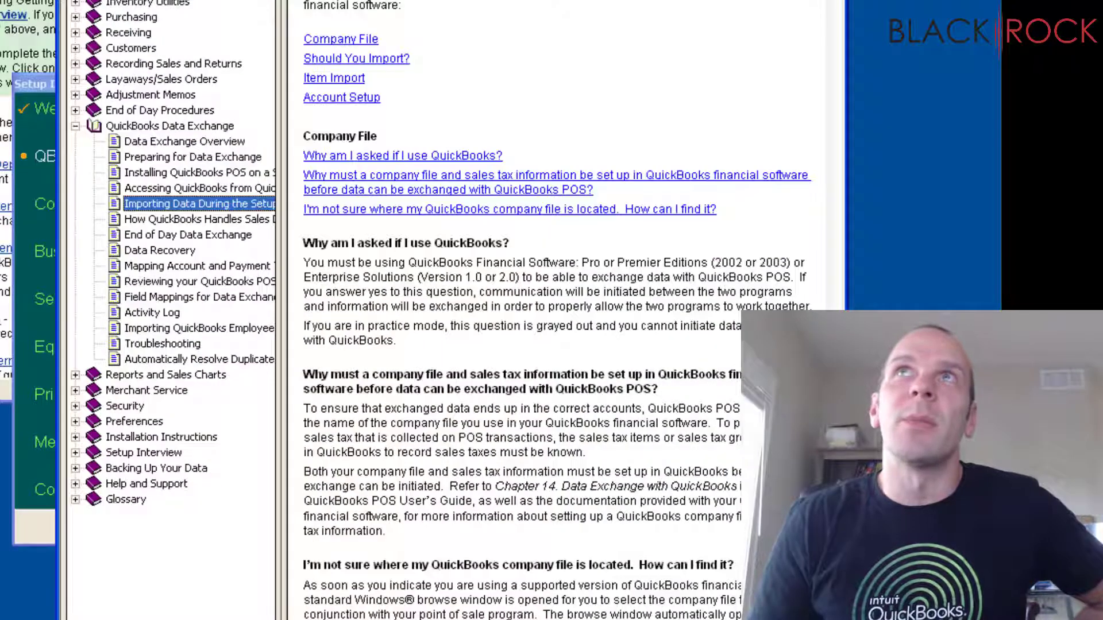
key(alt+F4)
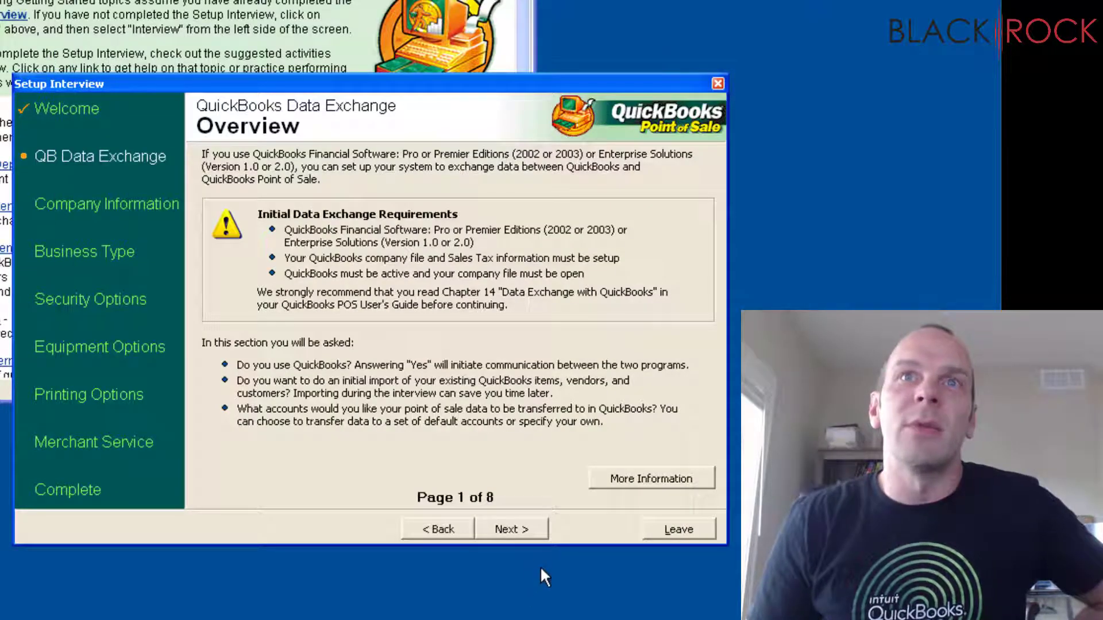
click(527, 533)
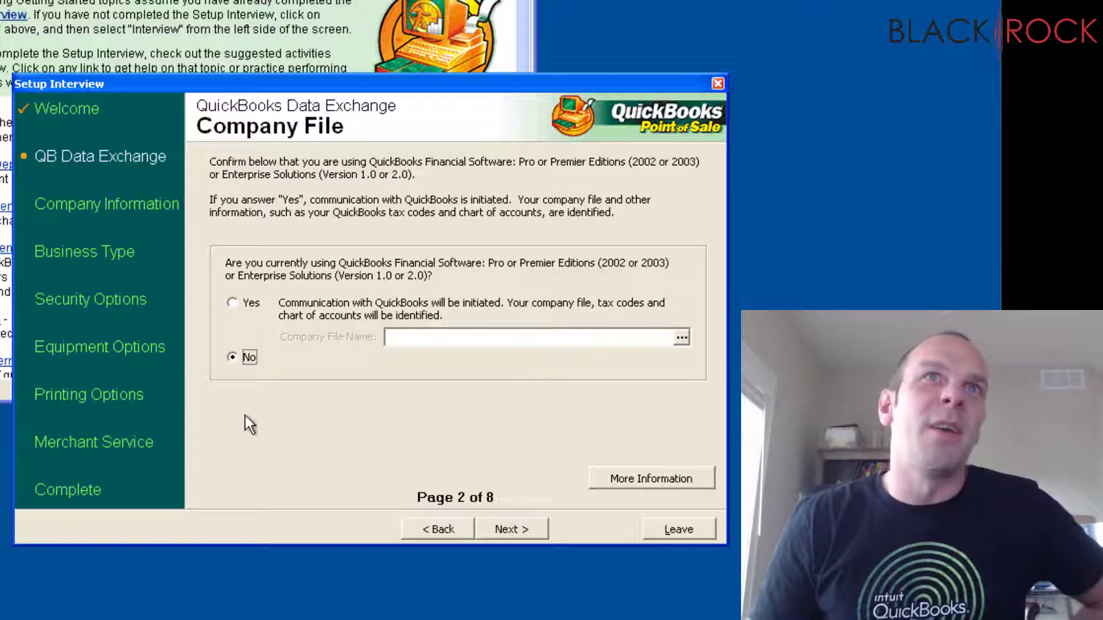
click(499, 529)
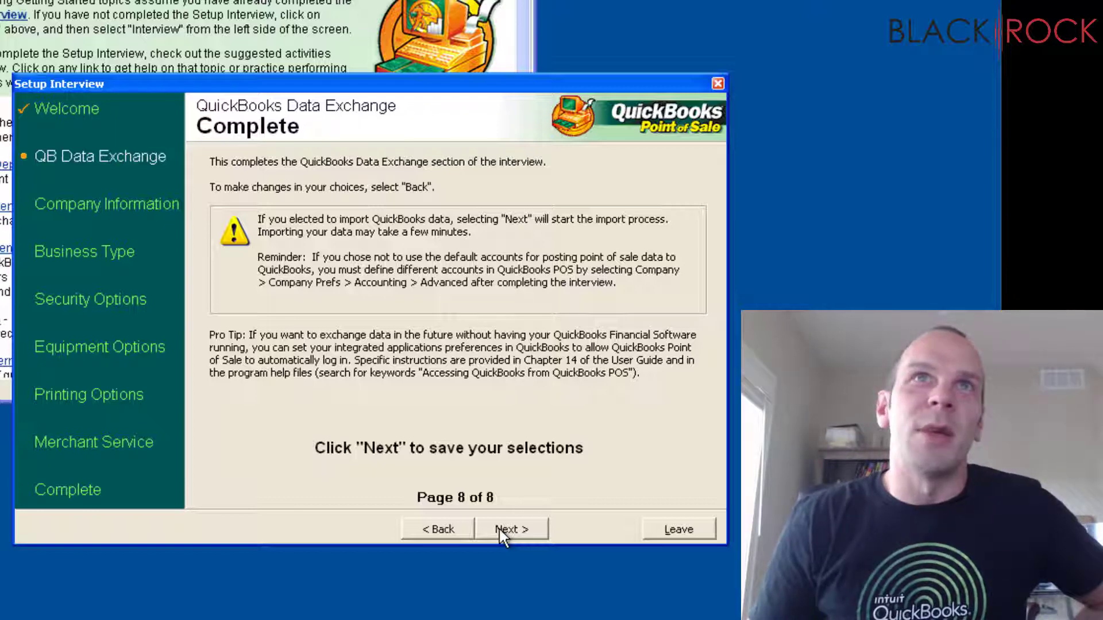
click(503, 527)
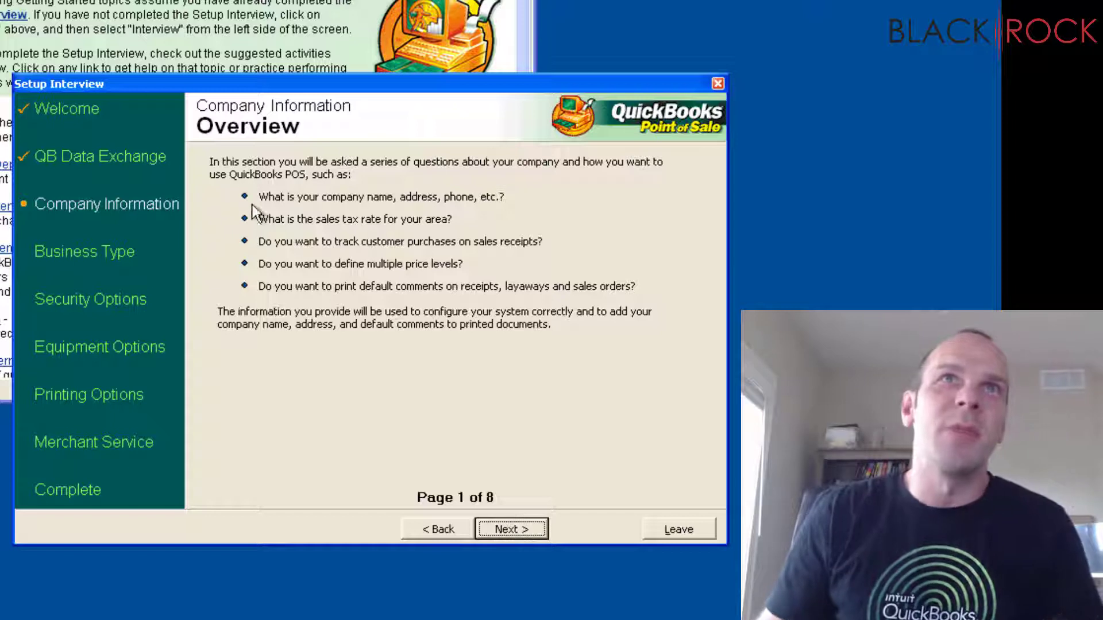
- Enter BlackRock Business as the company name on the General Information page and fill in the street address
click(520, 535)
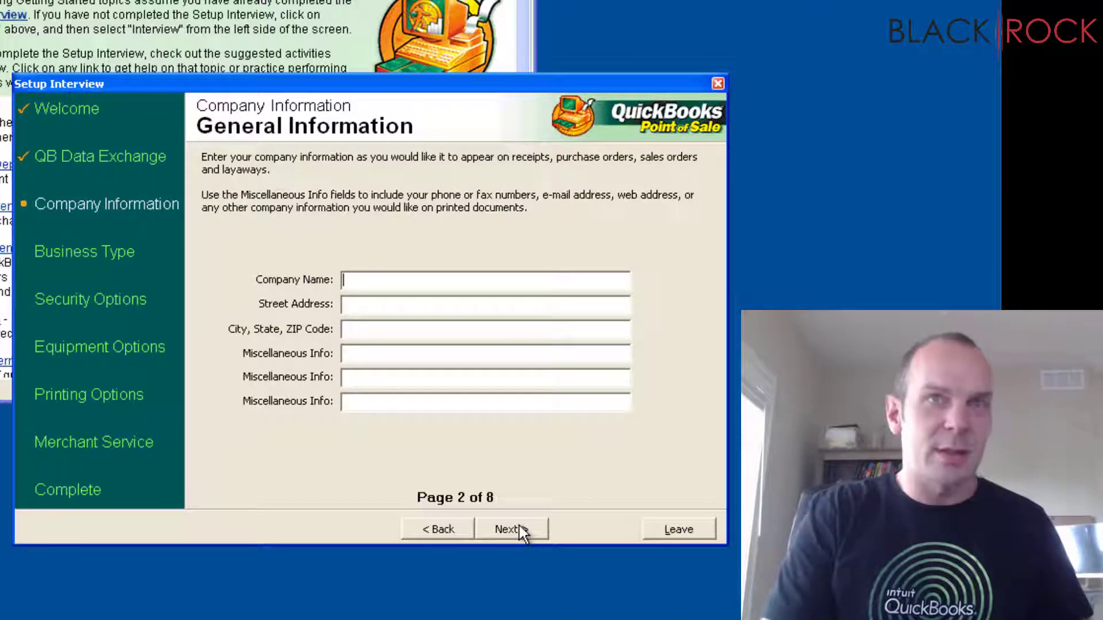
text(Black)
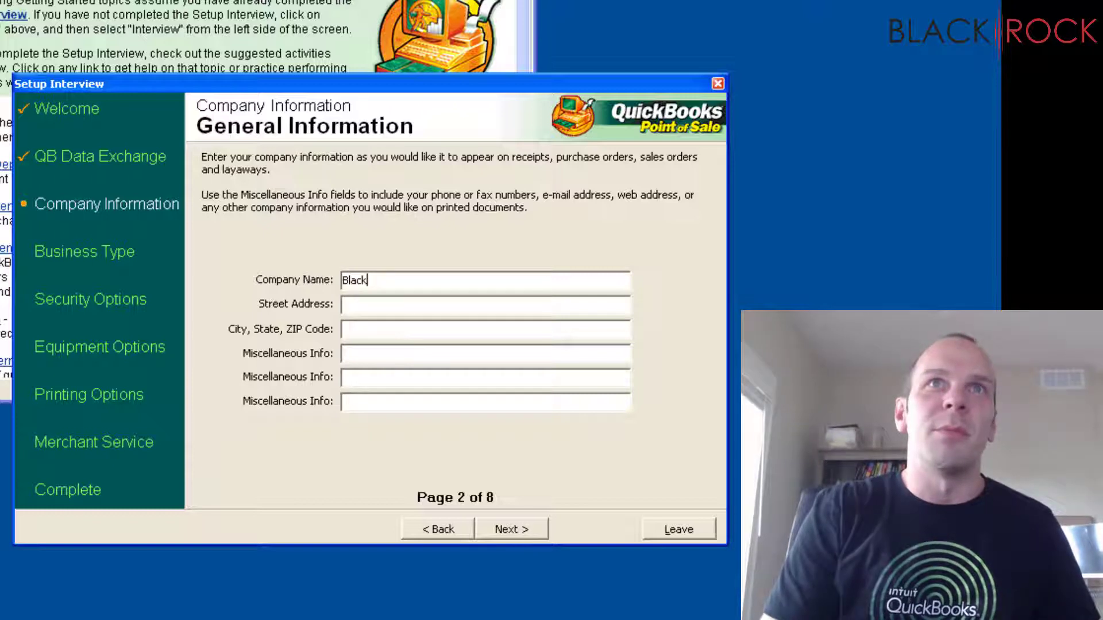
text(Rock Business)
key(Tab)
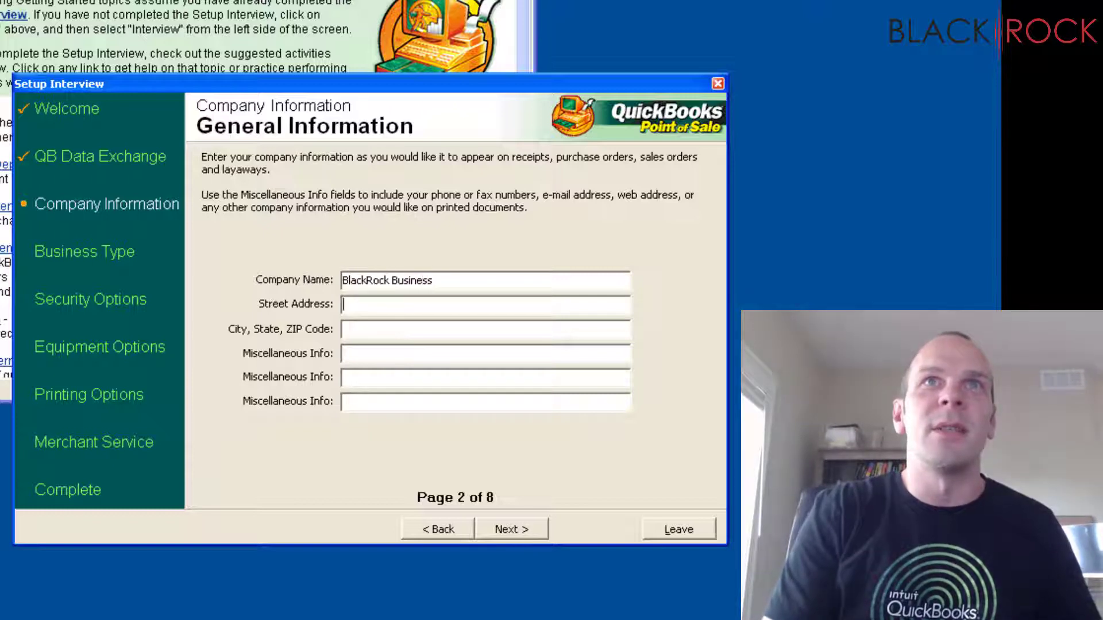
text(123 E)
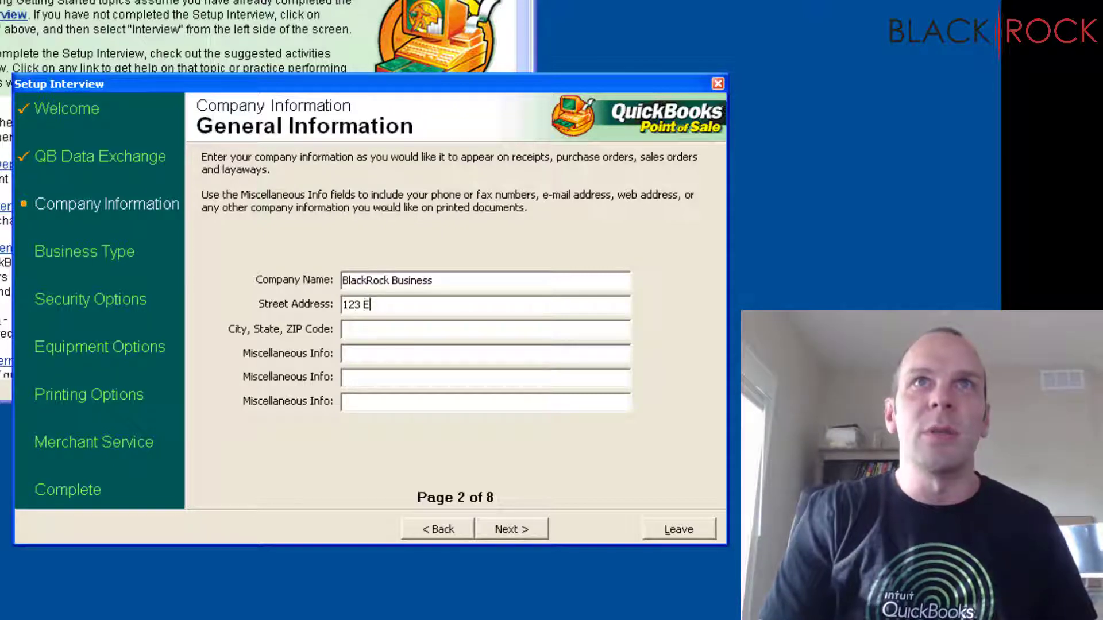
text(asy Street)
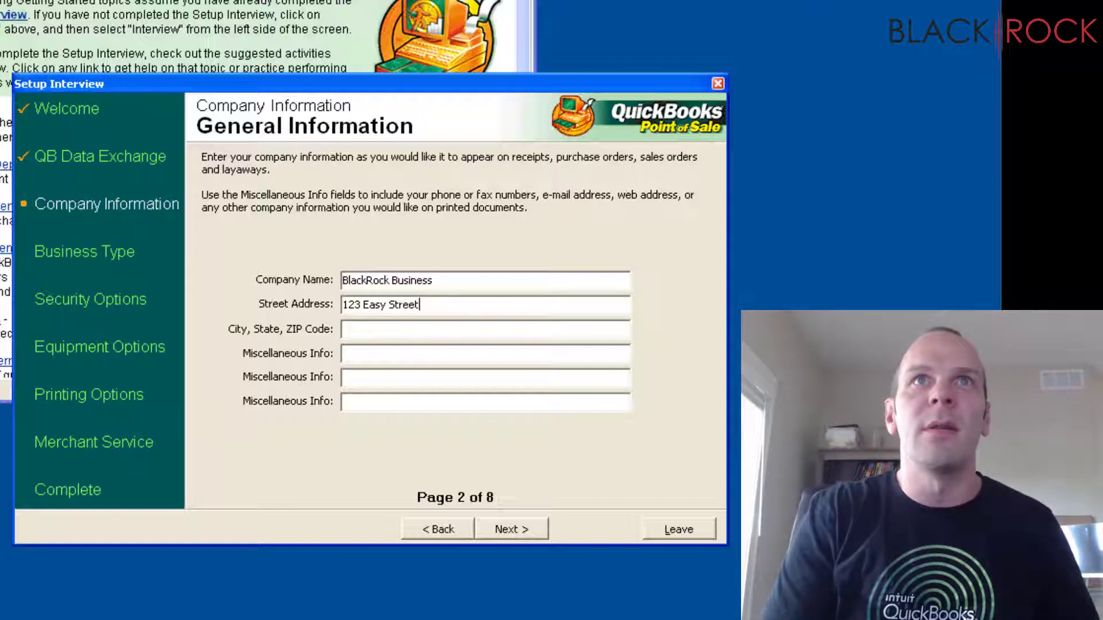
key(Tab)
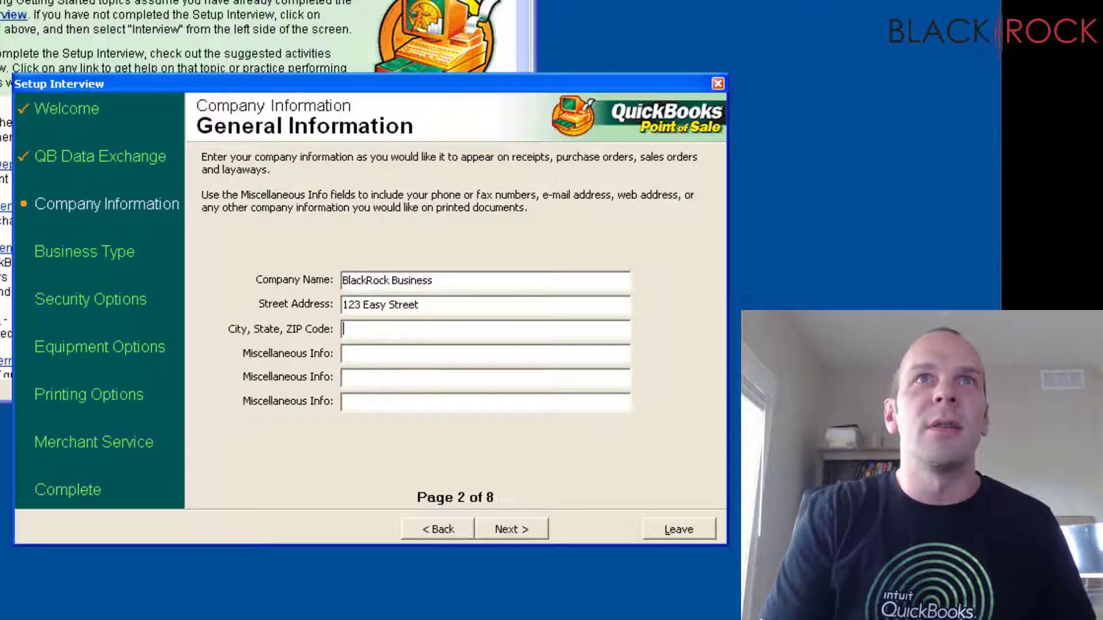
- Fill in the company's city, state and ZIP code and enter its phone number as the first miscellaneous info
text(Town,)
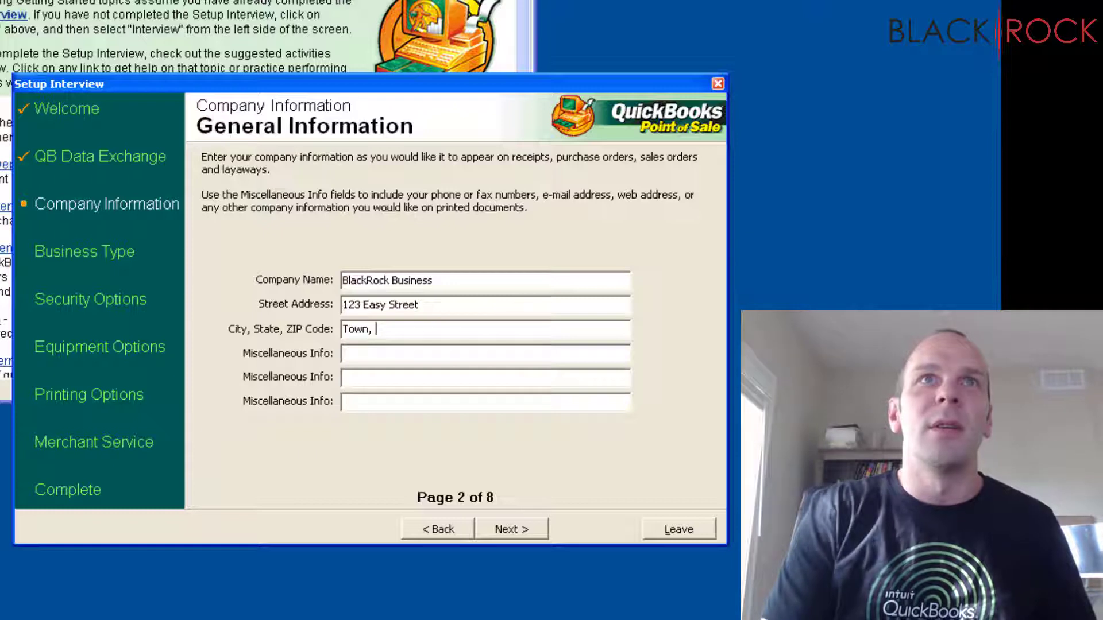
text( Mn)
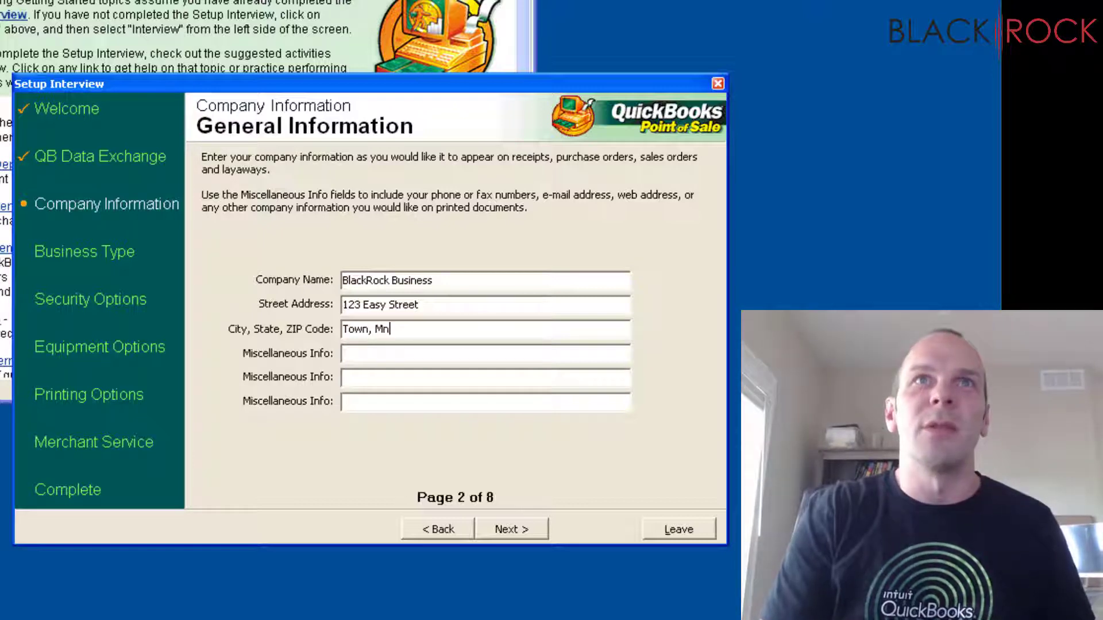
key(BackSpace)
text(N )
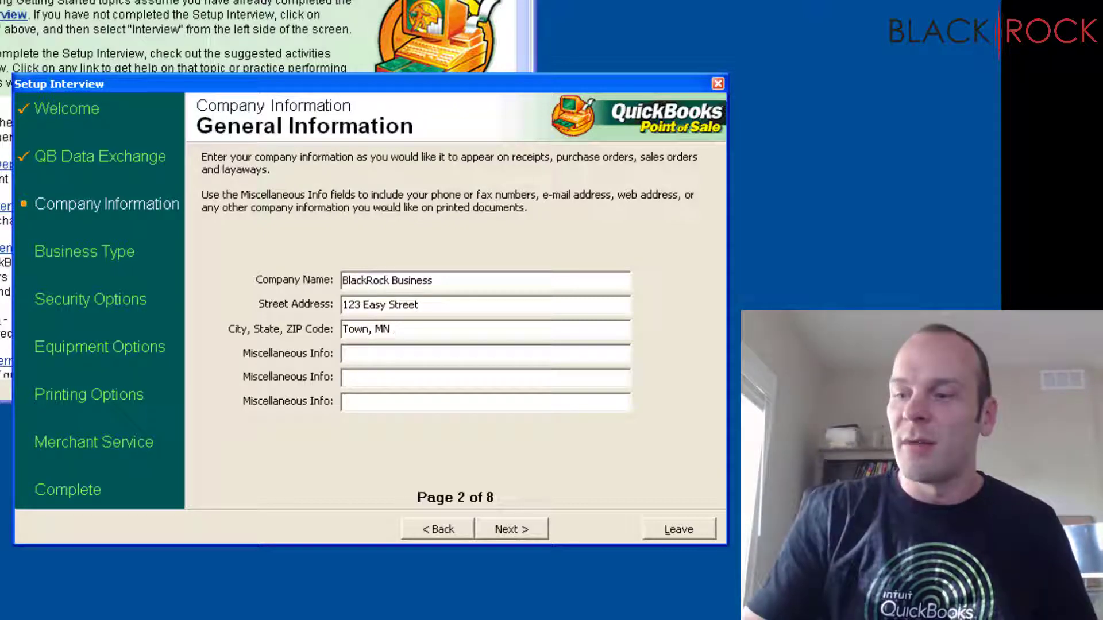
text(55123)
key(Tab)
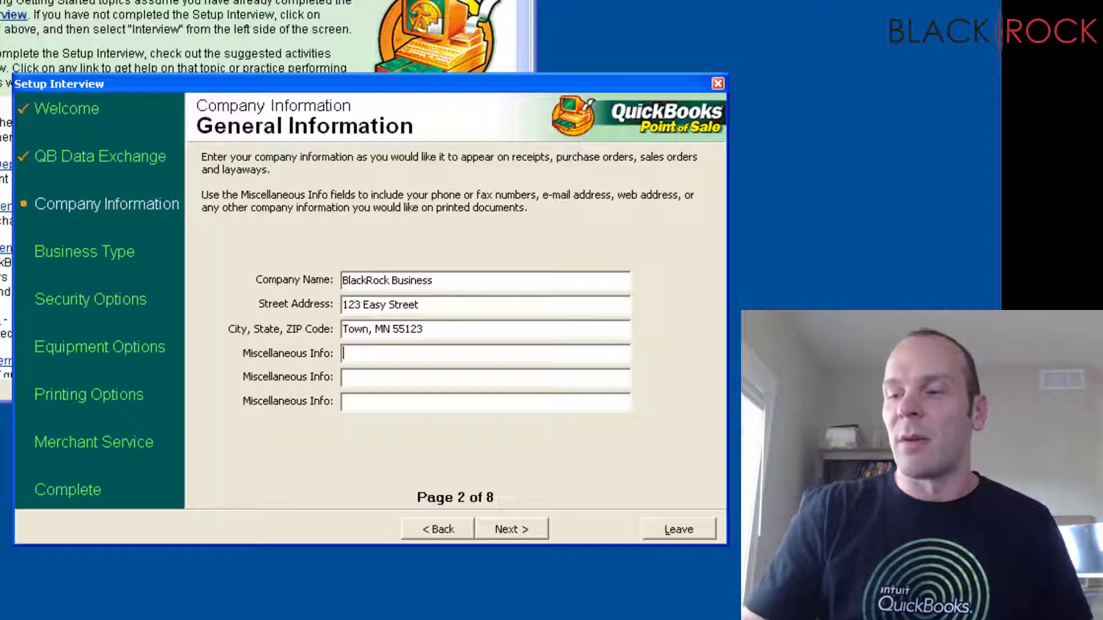
text(555-555)
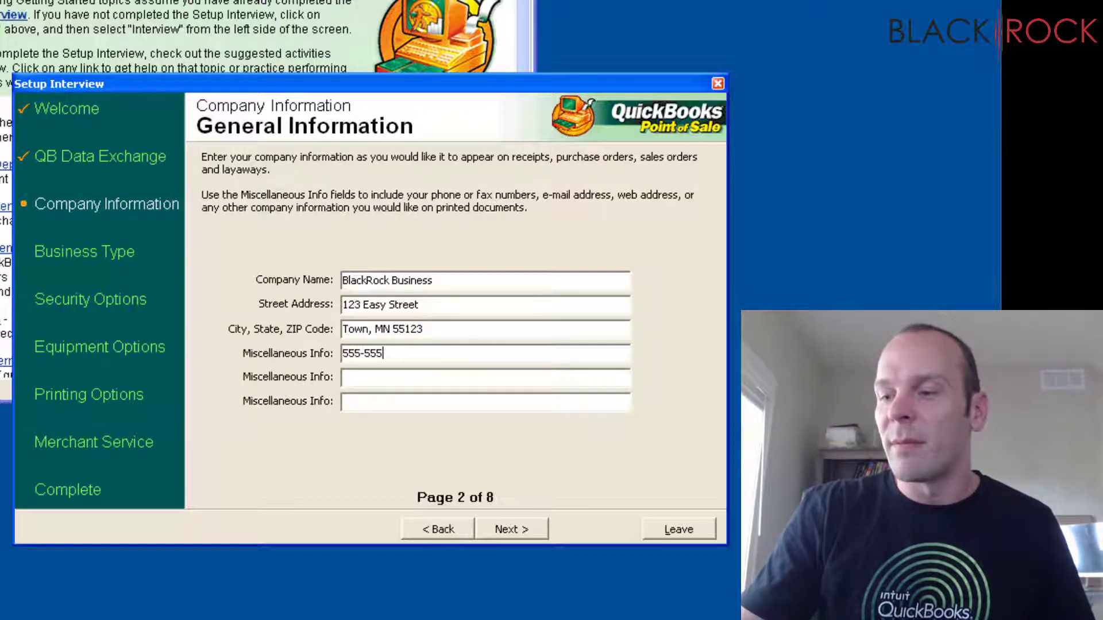
text(-5555)
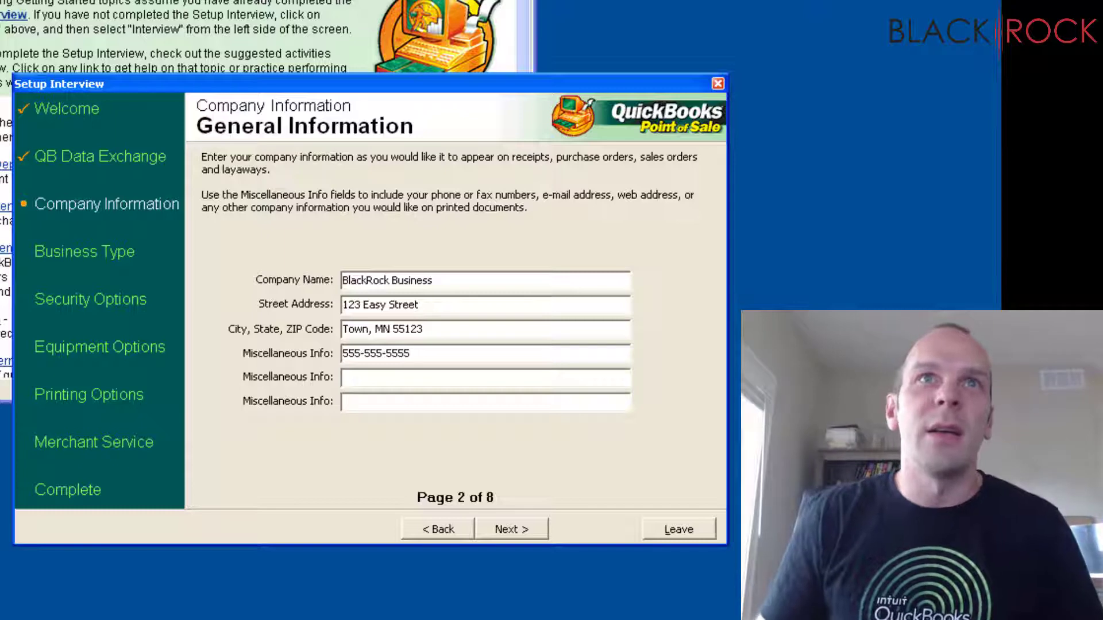
click(524, 527)
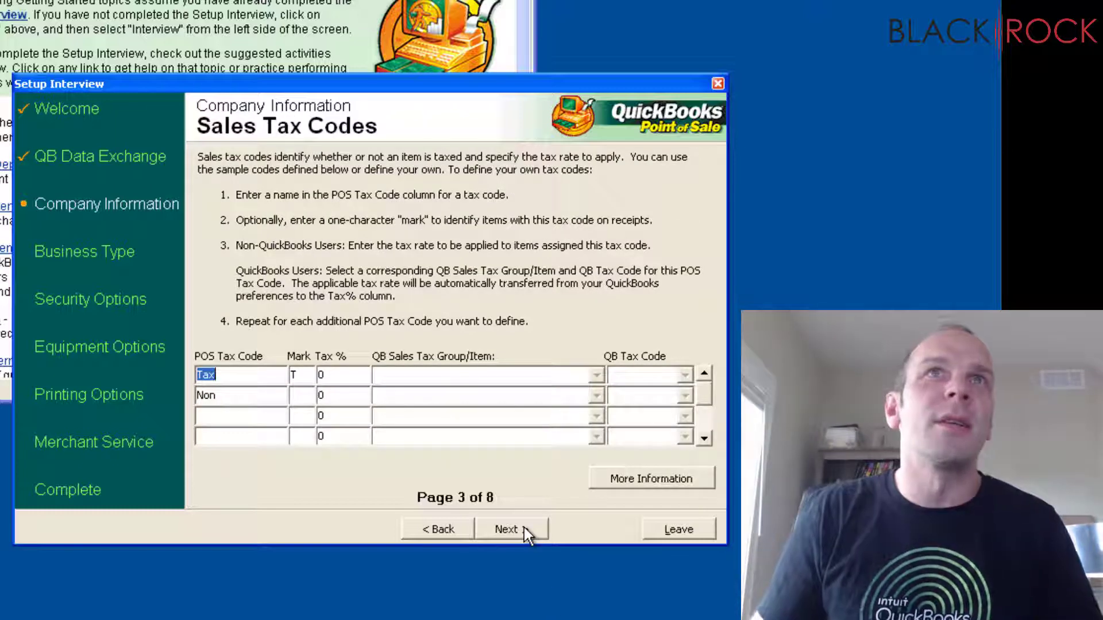
- Set the rate of the Tax sales tax code to 6.875% and keep customer information optional on receipts
click(323, 375)
double_click(320, 376)
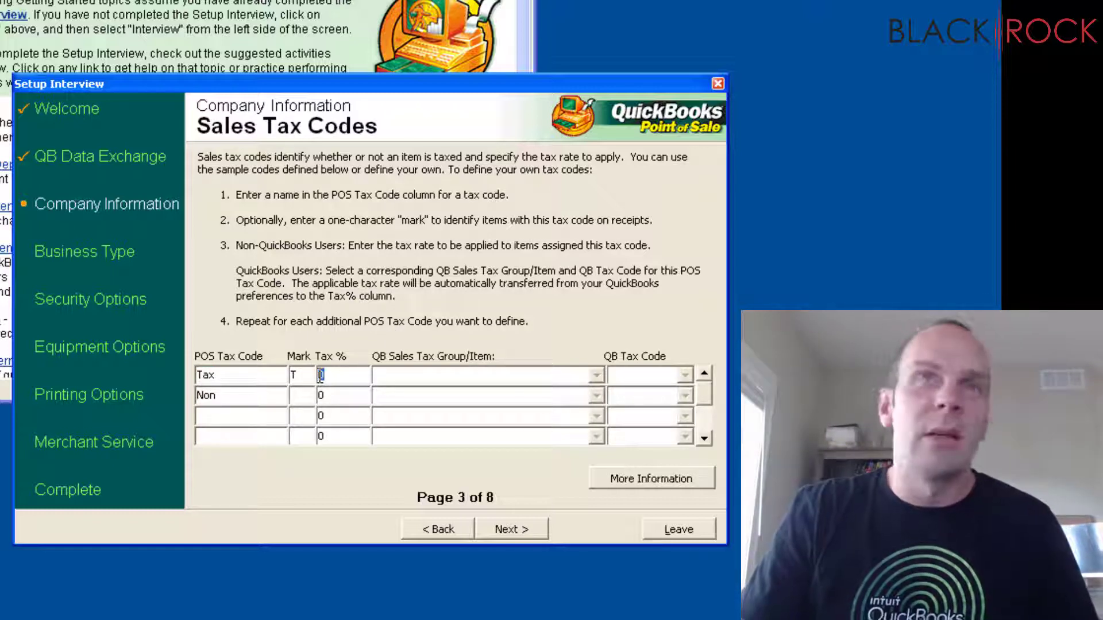
text(6.)
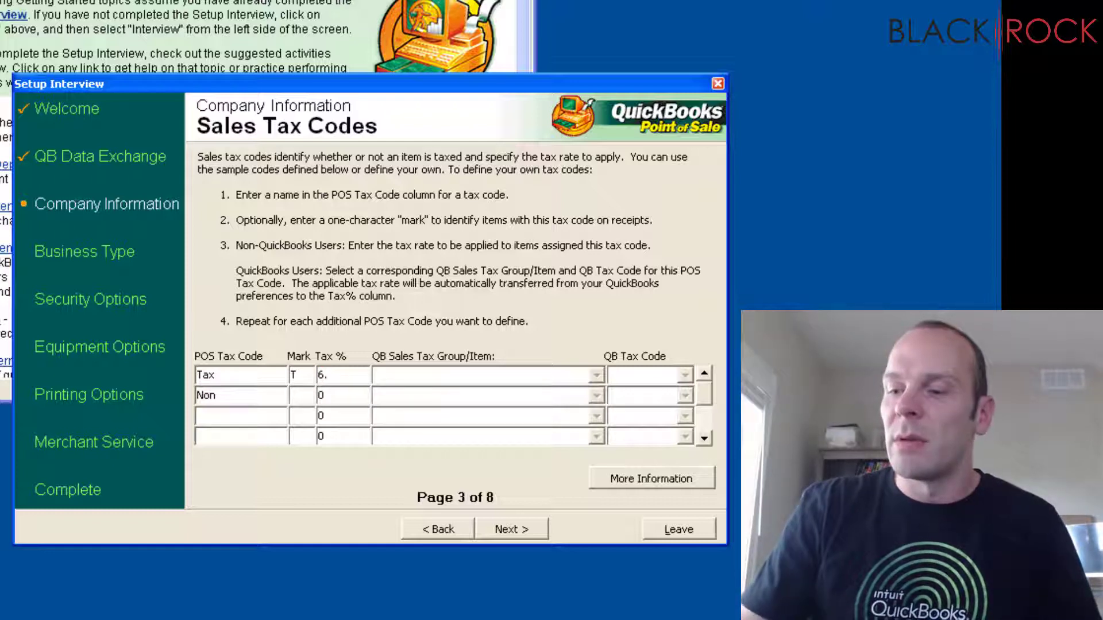
text(875)
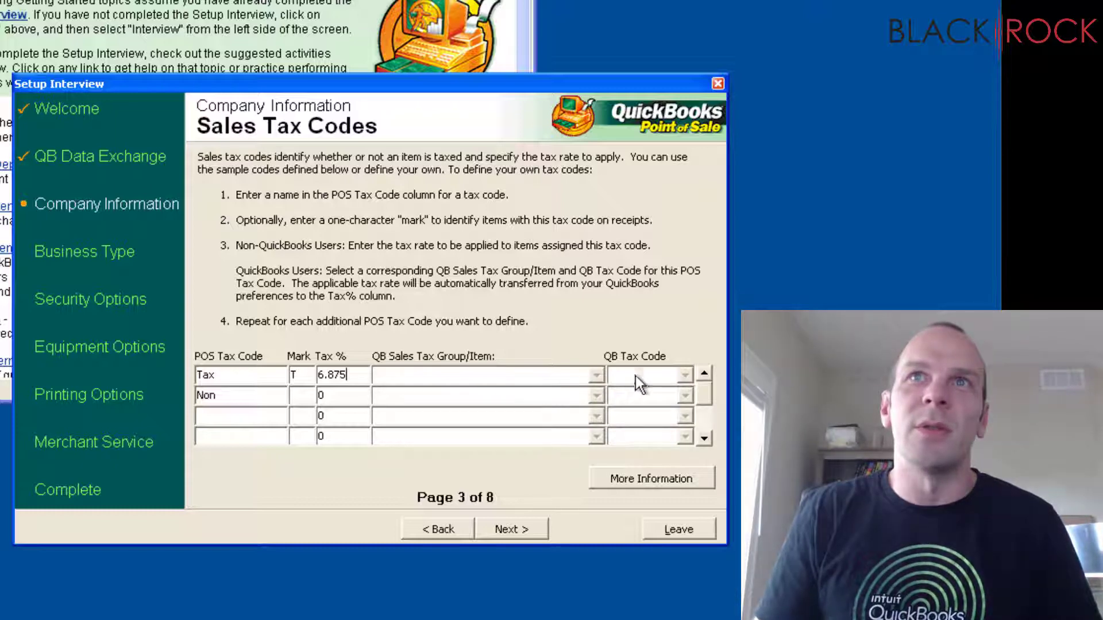
click(529, 532)
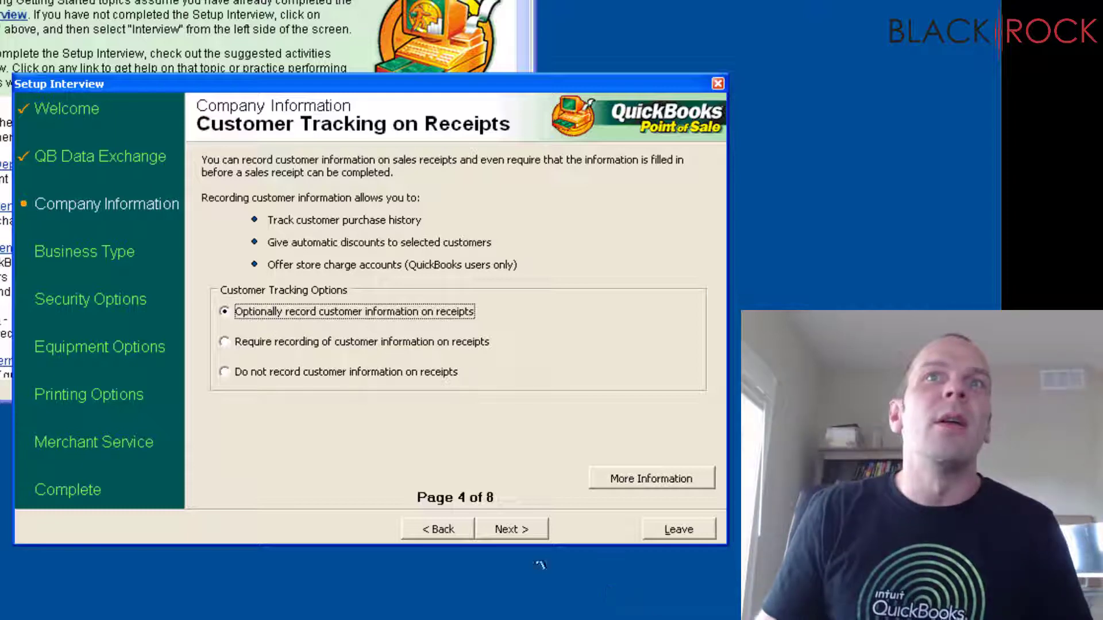
click(505, 530)
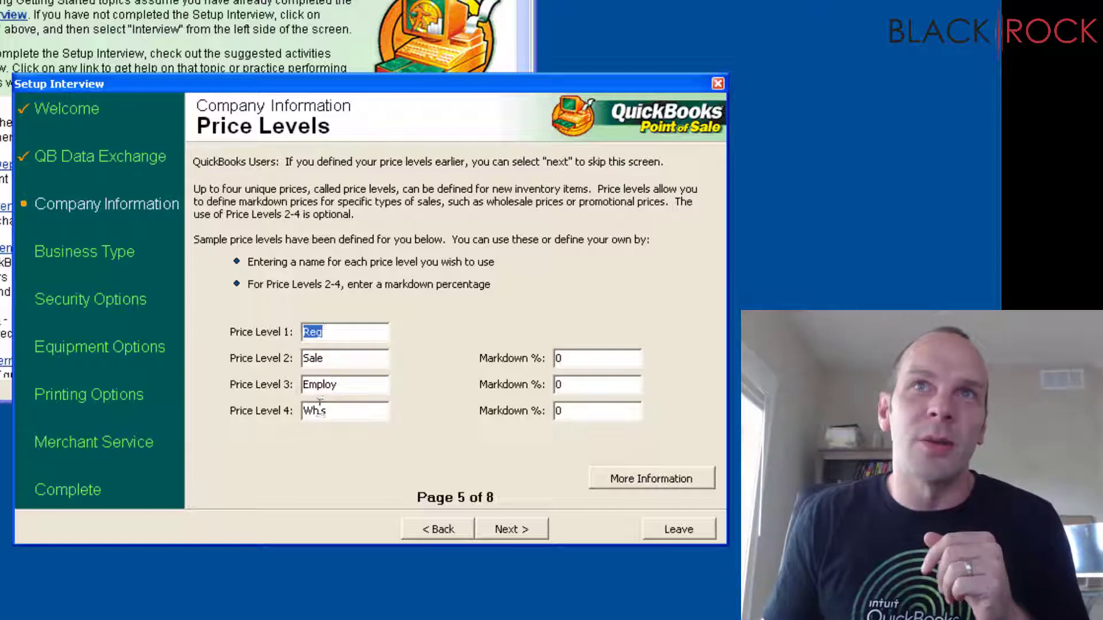
- Set the price level markdowns to 10% for Sale, 20% for Employ and 30% for Whls, and continue to layaways and sales orders
click(308, 358)
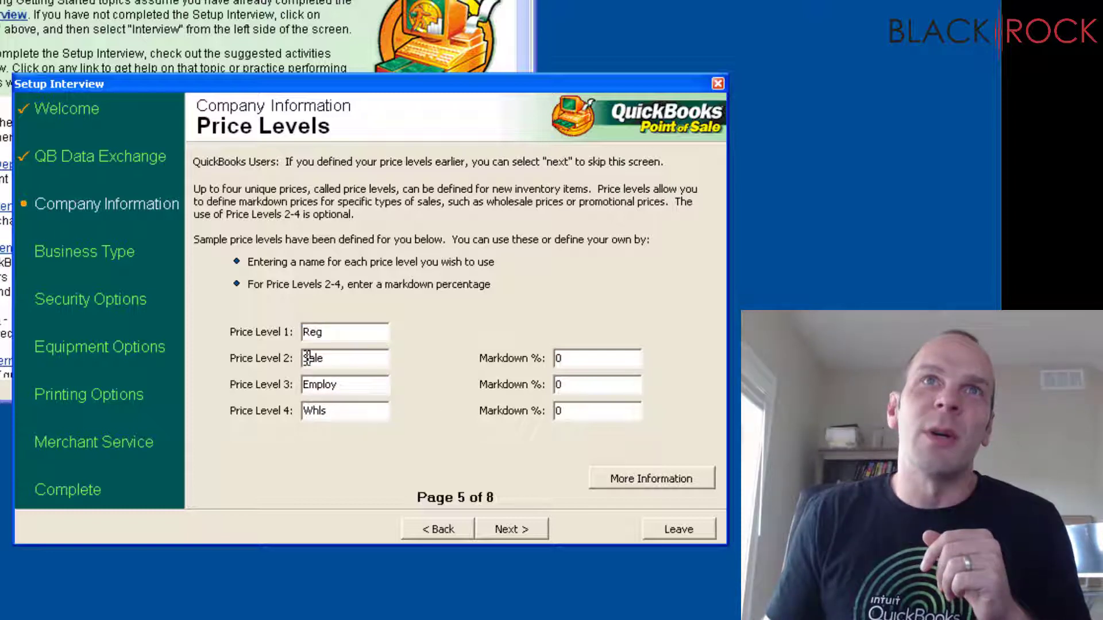
double_click(561, 359)
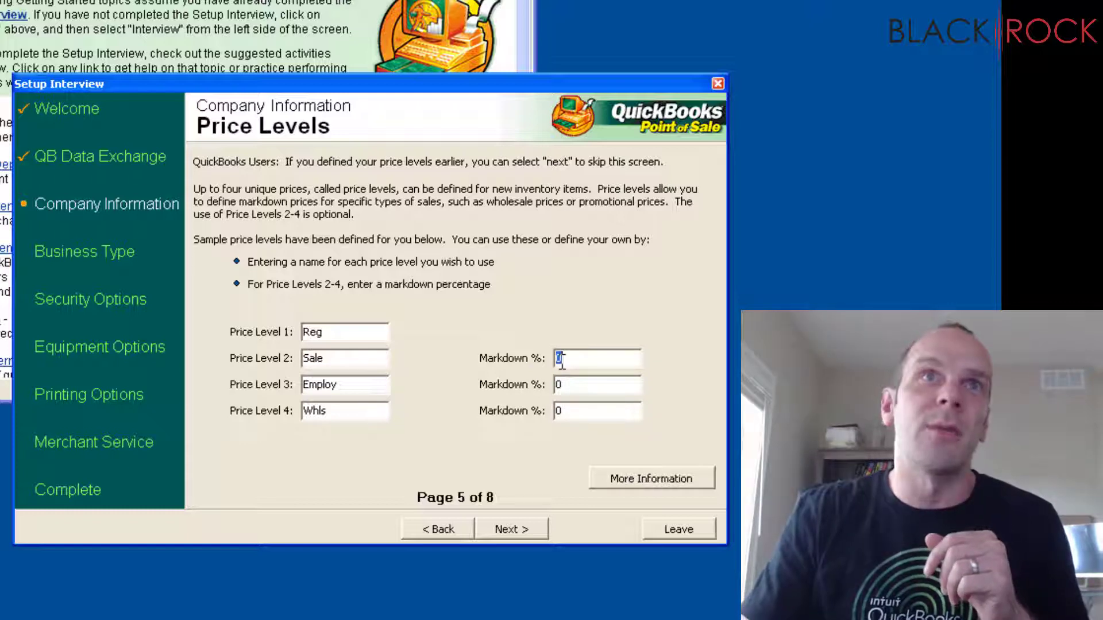
text(10)
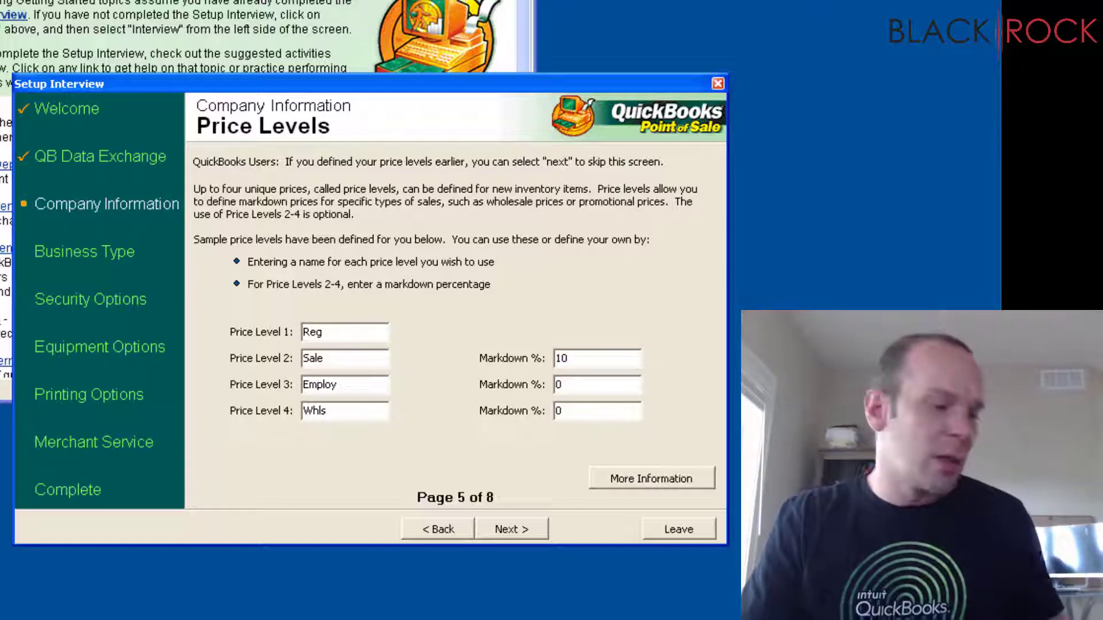
key(Tab)
text(20)
key(Tab)
text(30)
key(Tab)
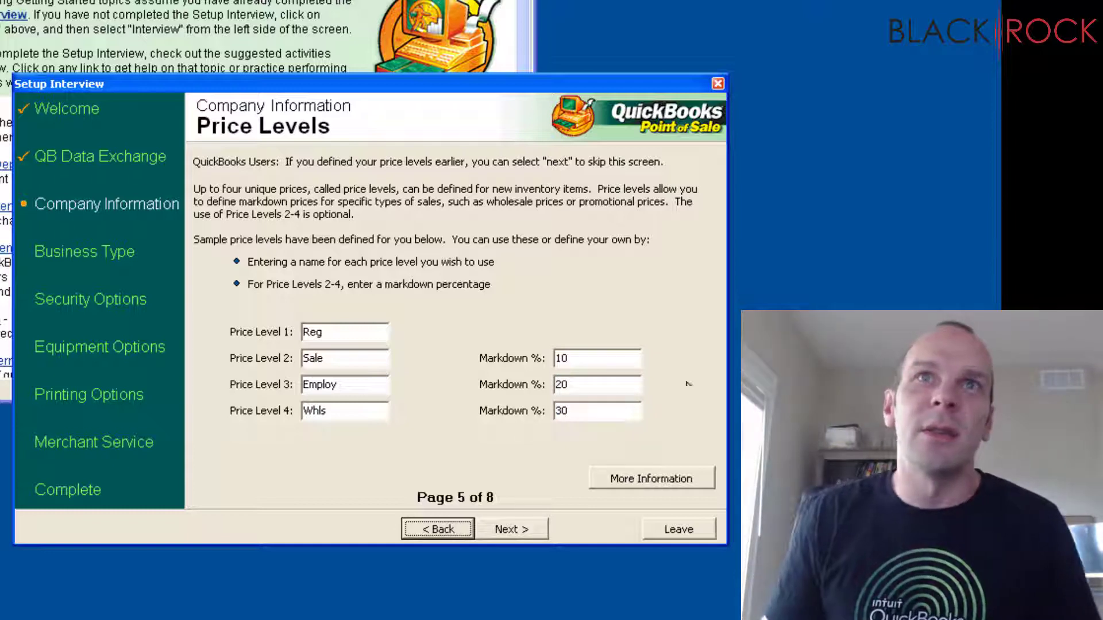
click(534, 533)
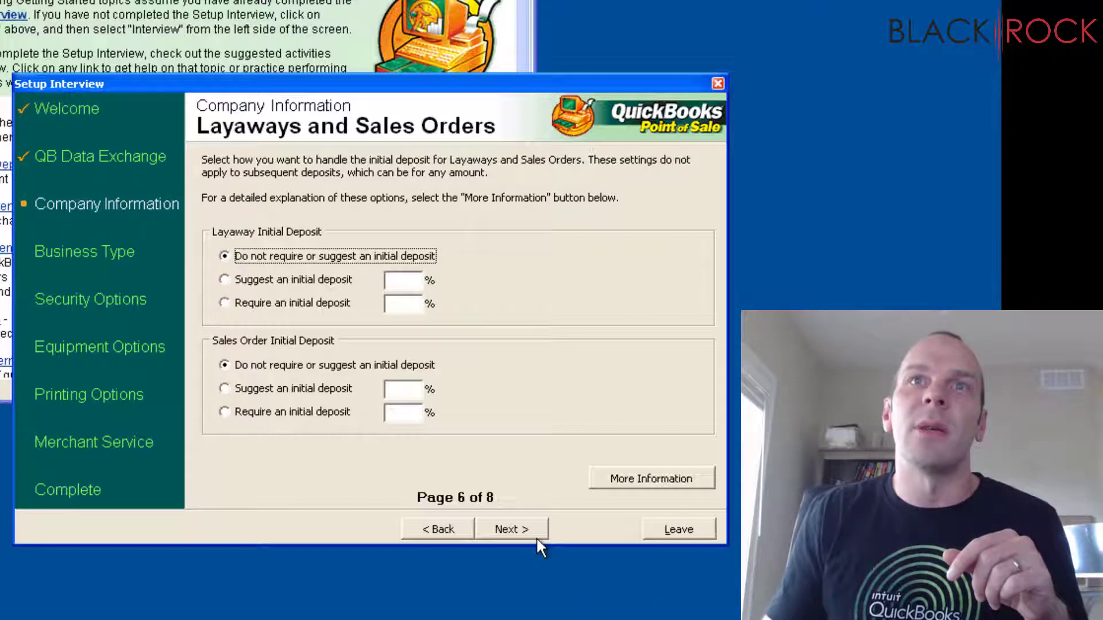
- Accept the default deposit settings and printed comments, save the Company Information section and continue to the business type selection
click(520, 528)
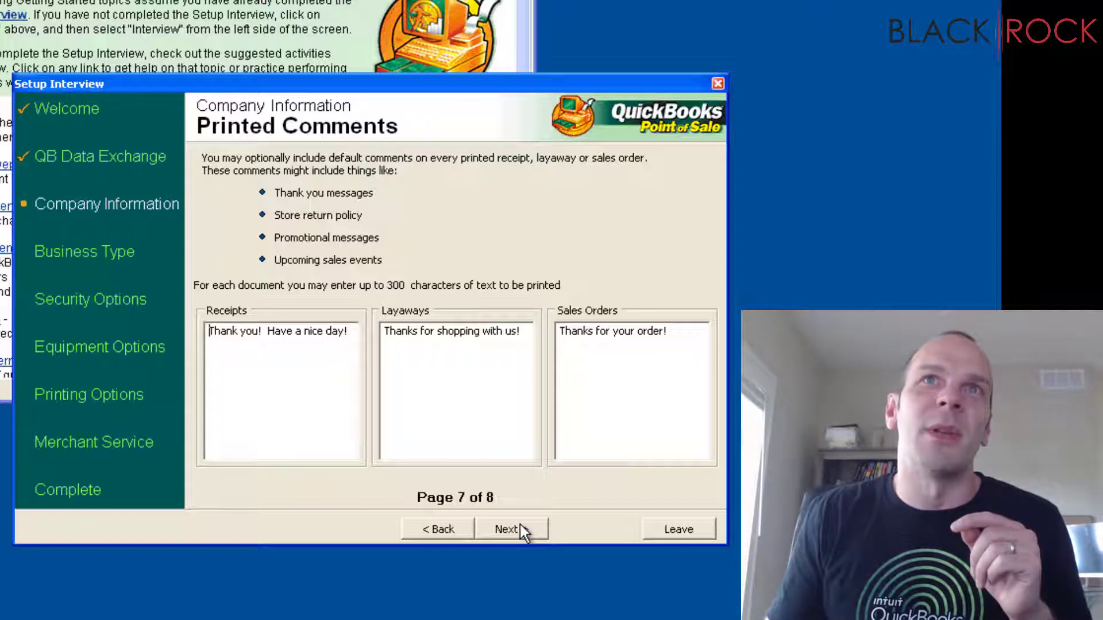
click(508, 529)
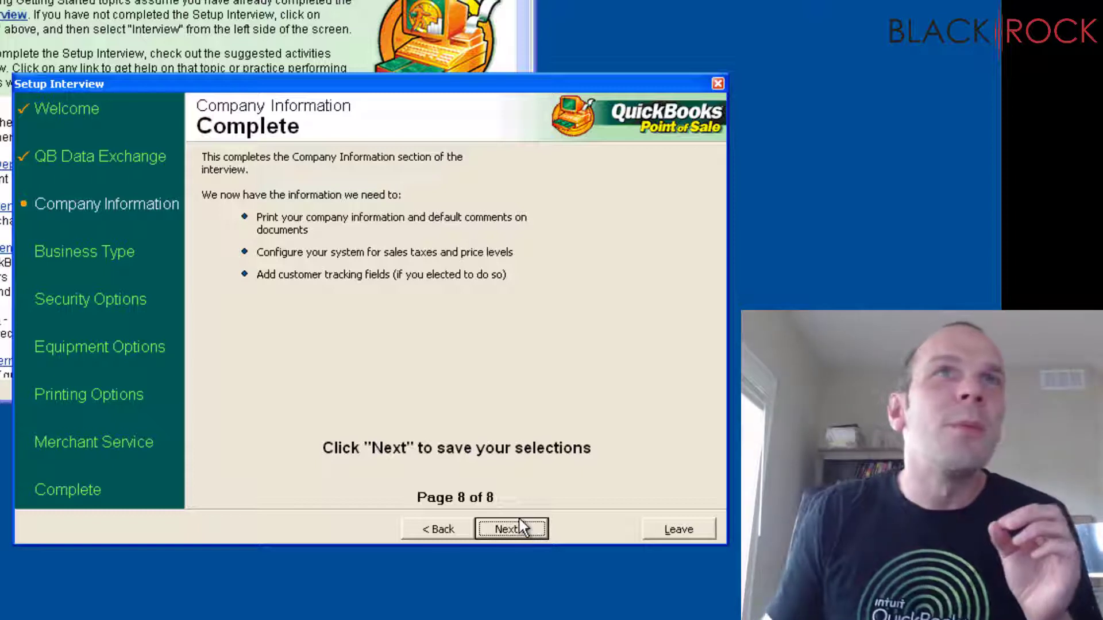
click(525, 534)
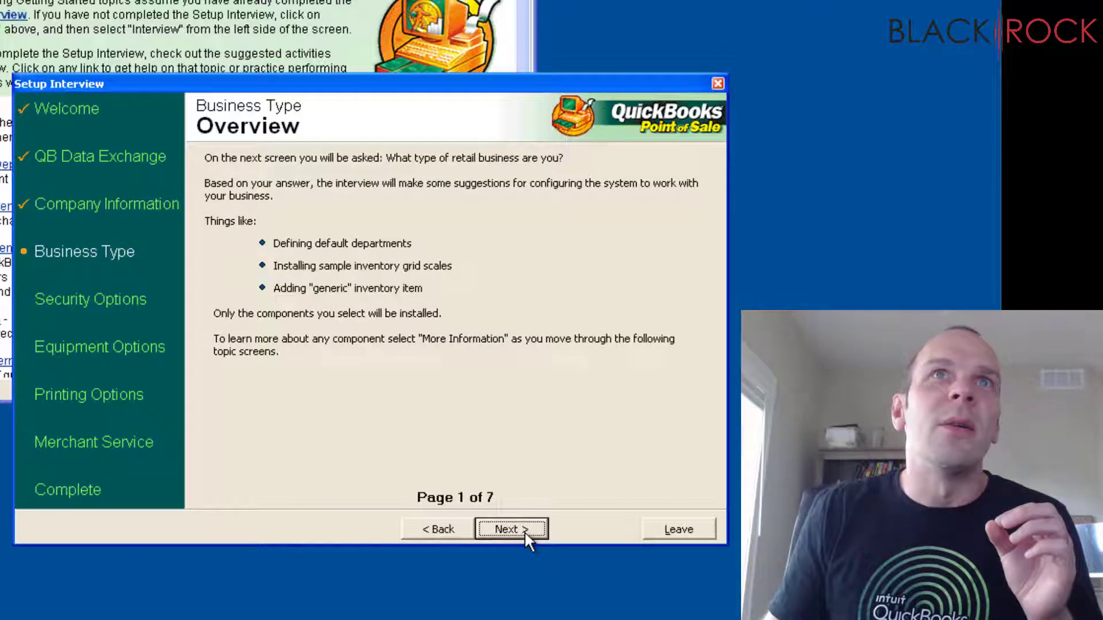
click(525, 532)
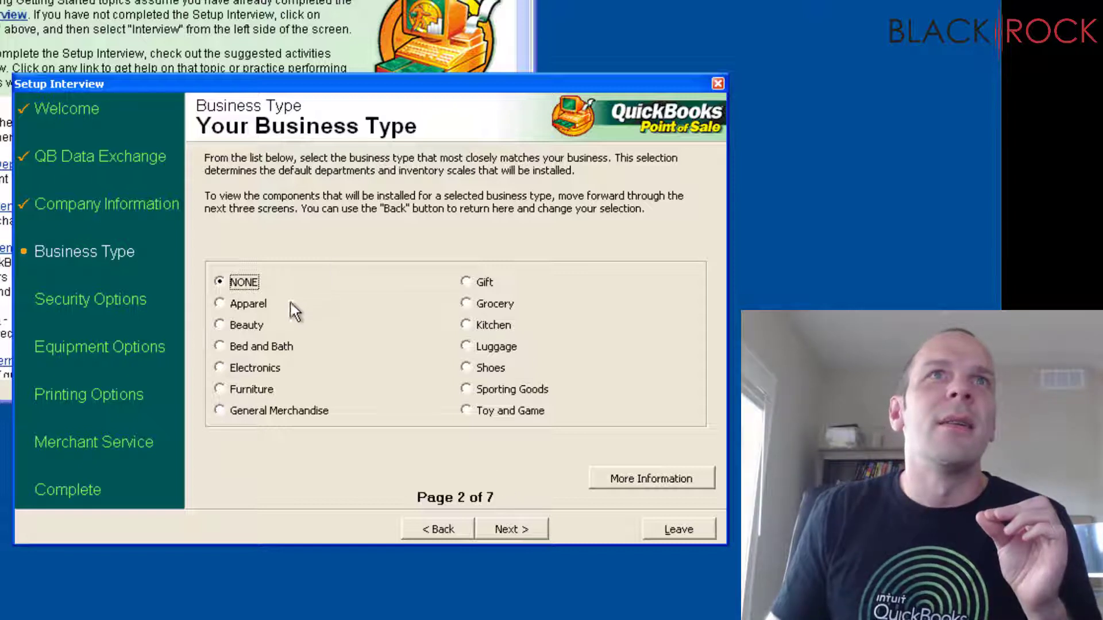
- Choose Electronics as the business type, review its default departments and return to the business type selection
click(219, 367)
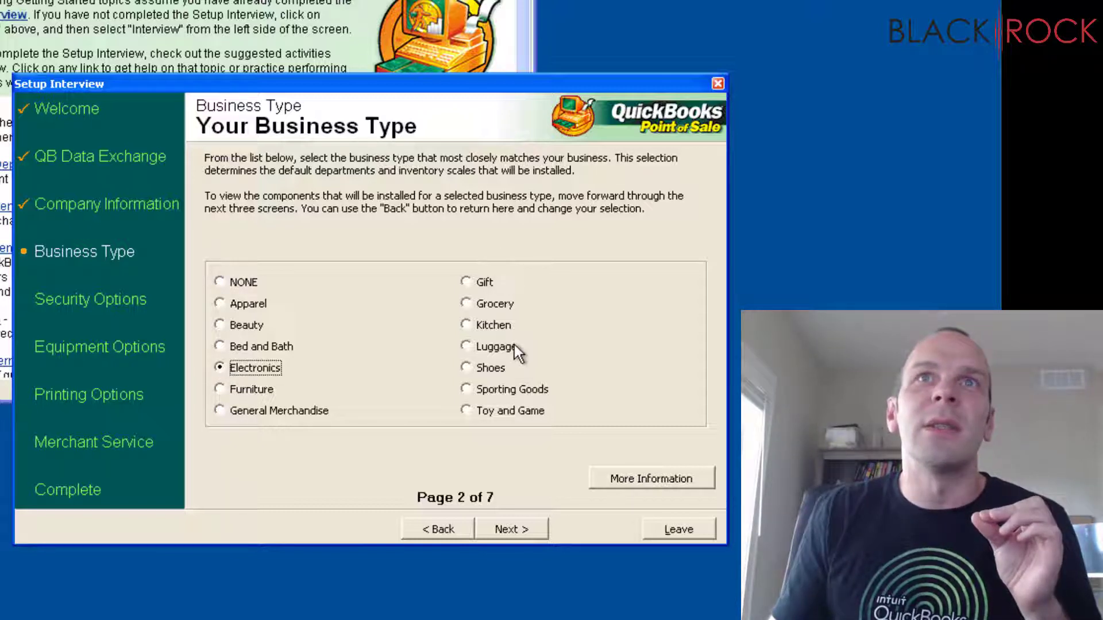
click(526, 530)
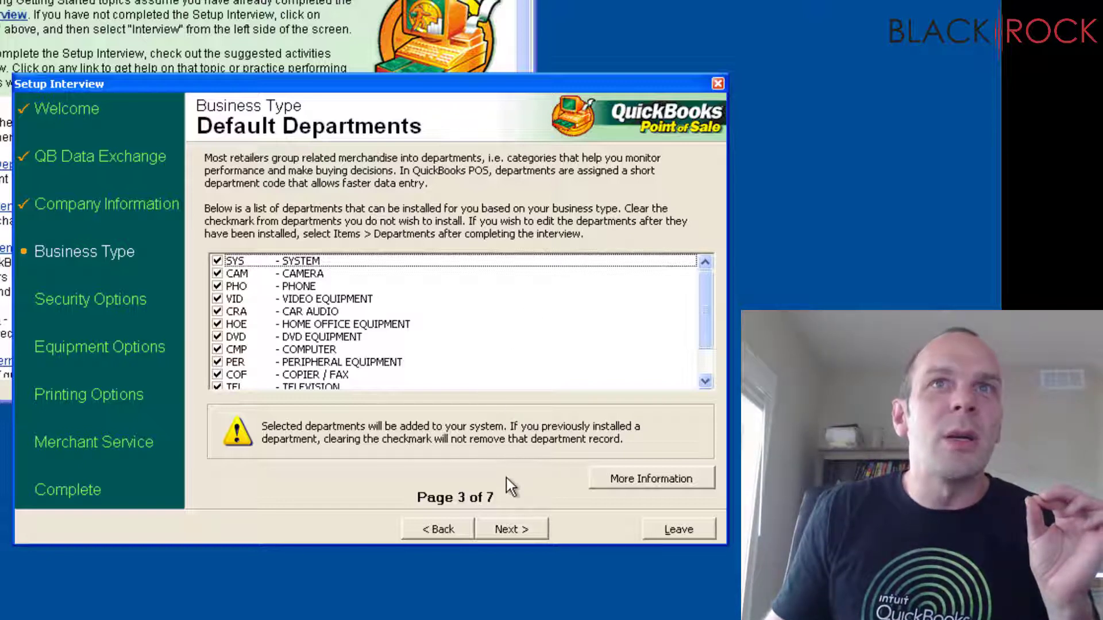
scroll(399, 380, down, 2)
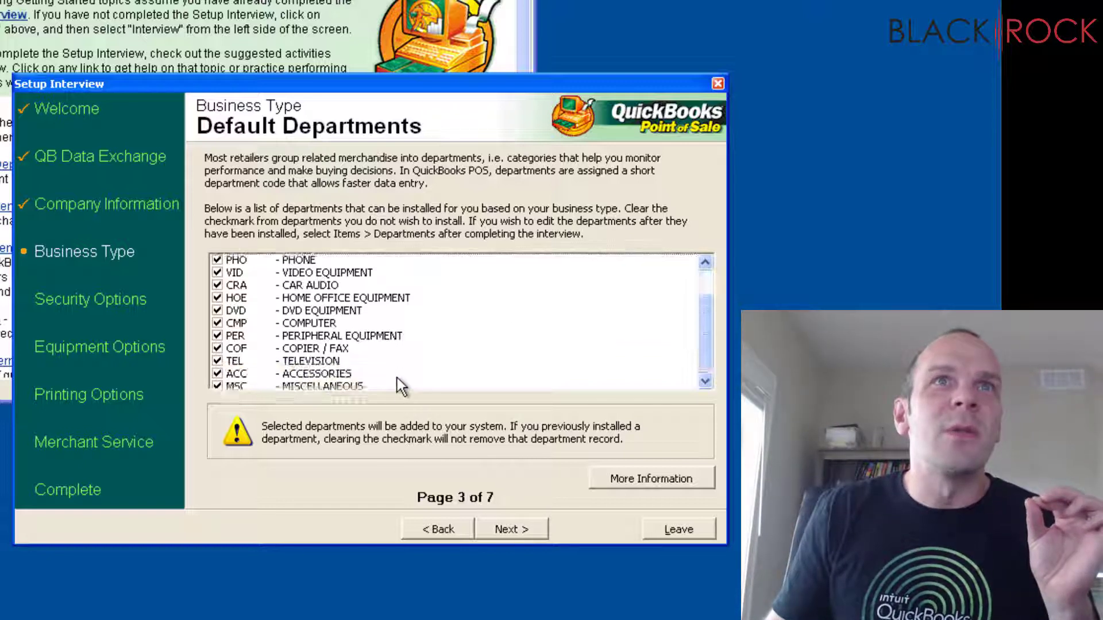
scroll(395, 377, up, 1)
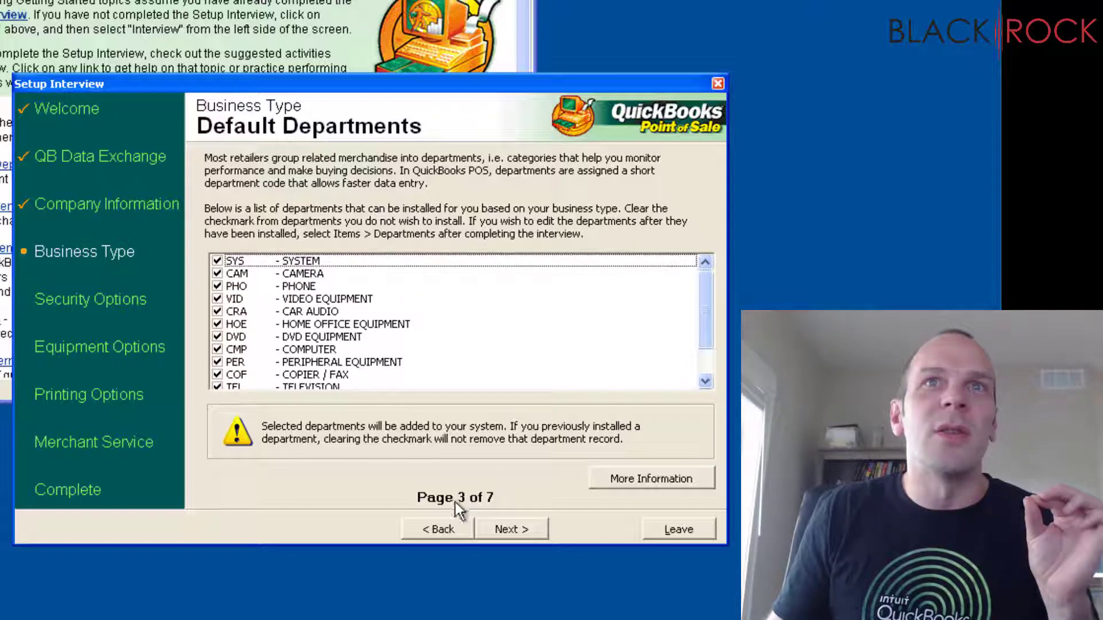
click(457, 523)
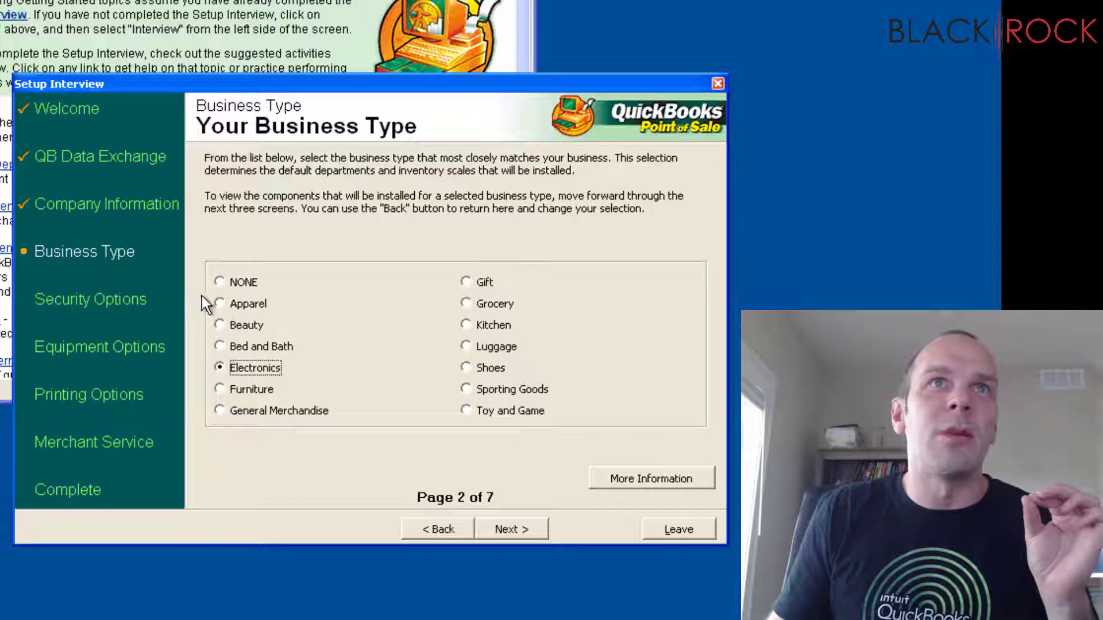
- Set the business type to Apparel, keep all its default departments selected and continue to the sample grid scales
click(217, 303)
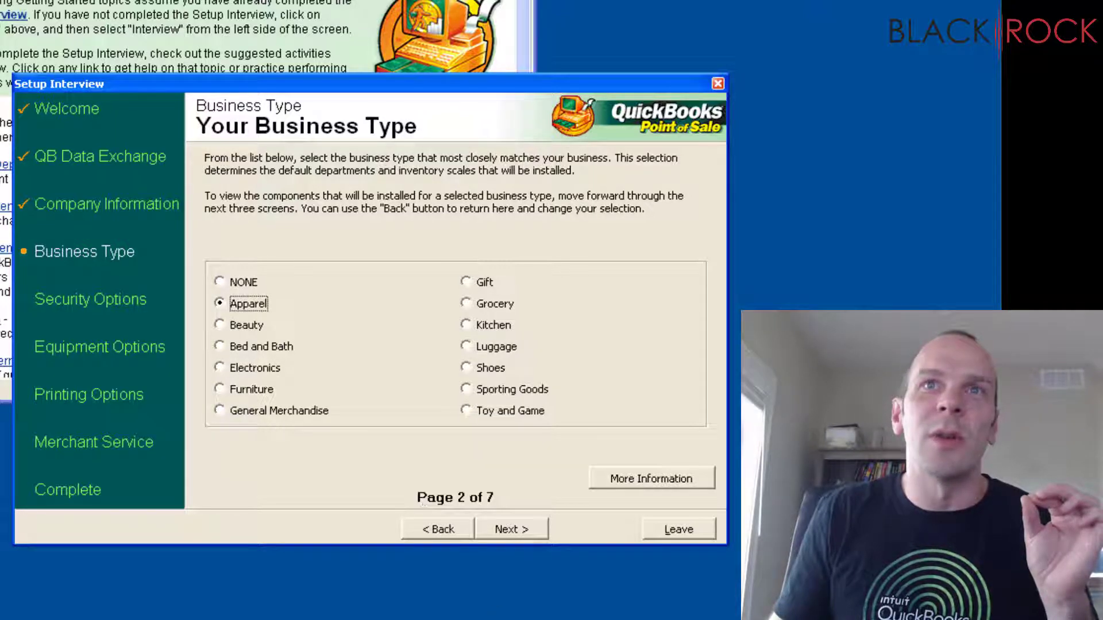
click(513, 530)
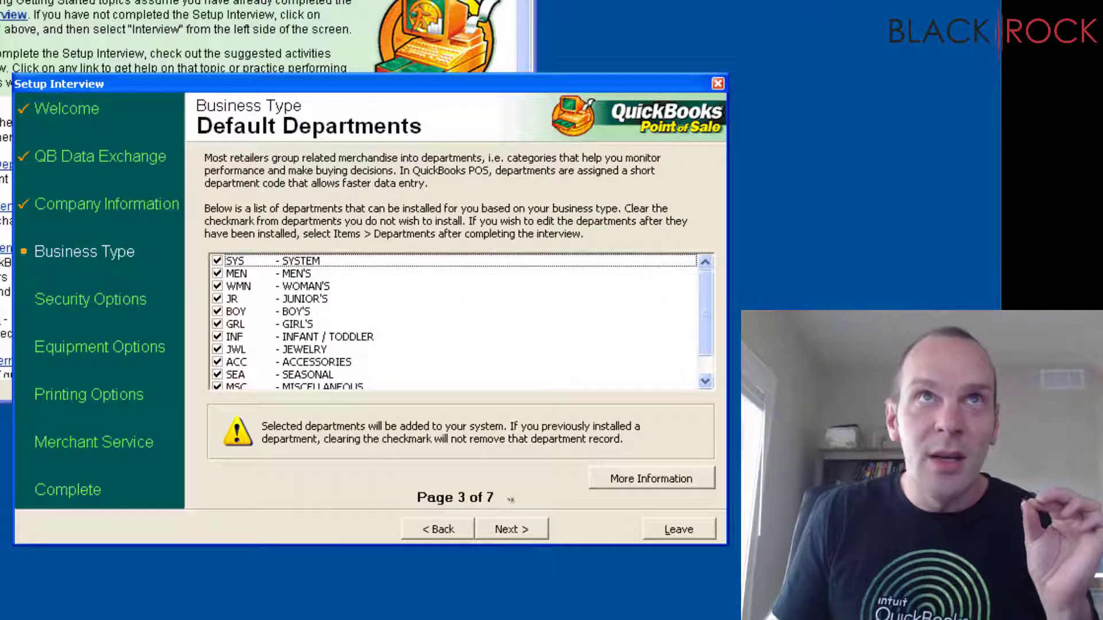
scroll(469, 370, down, 2)
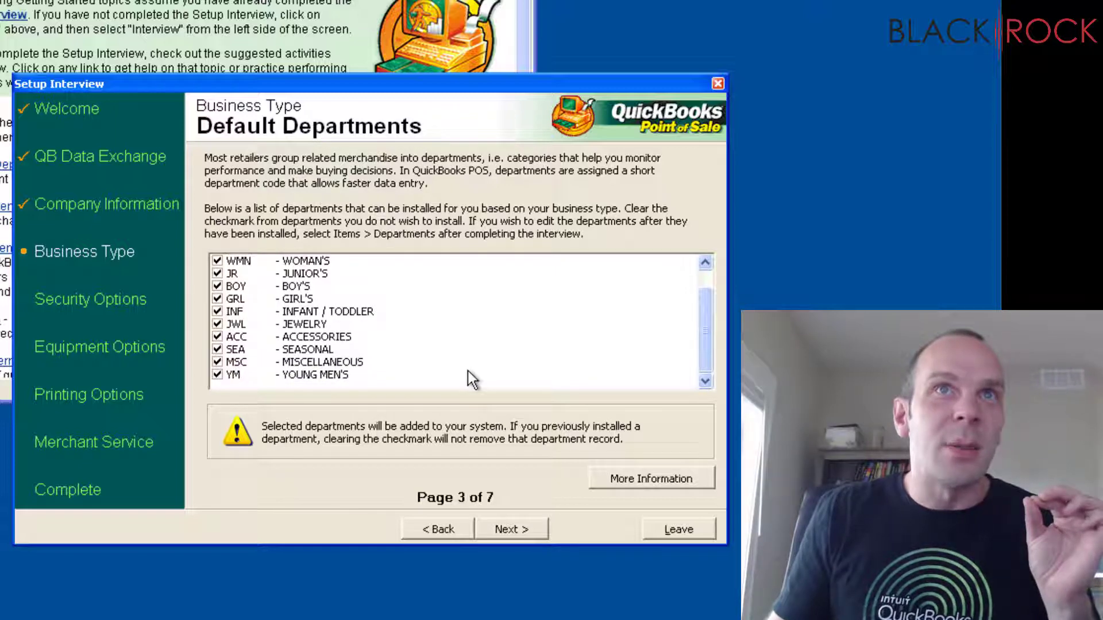
scroll(468, 371, up, 2)
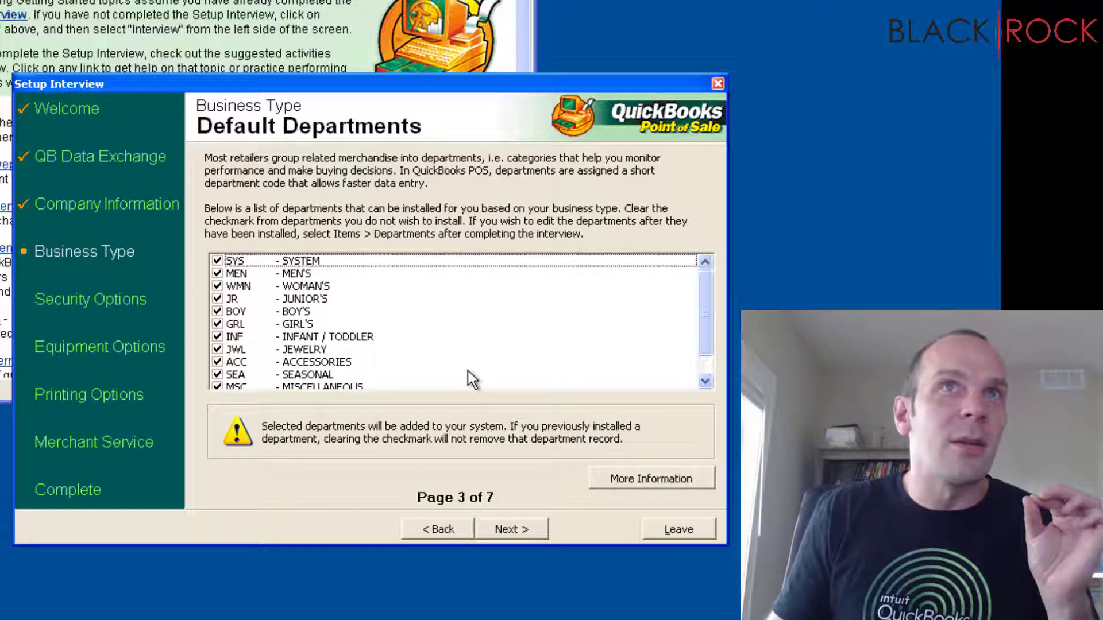
click(508, 529)
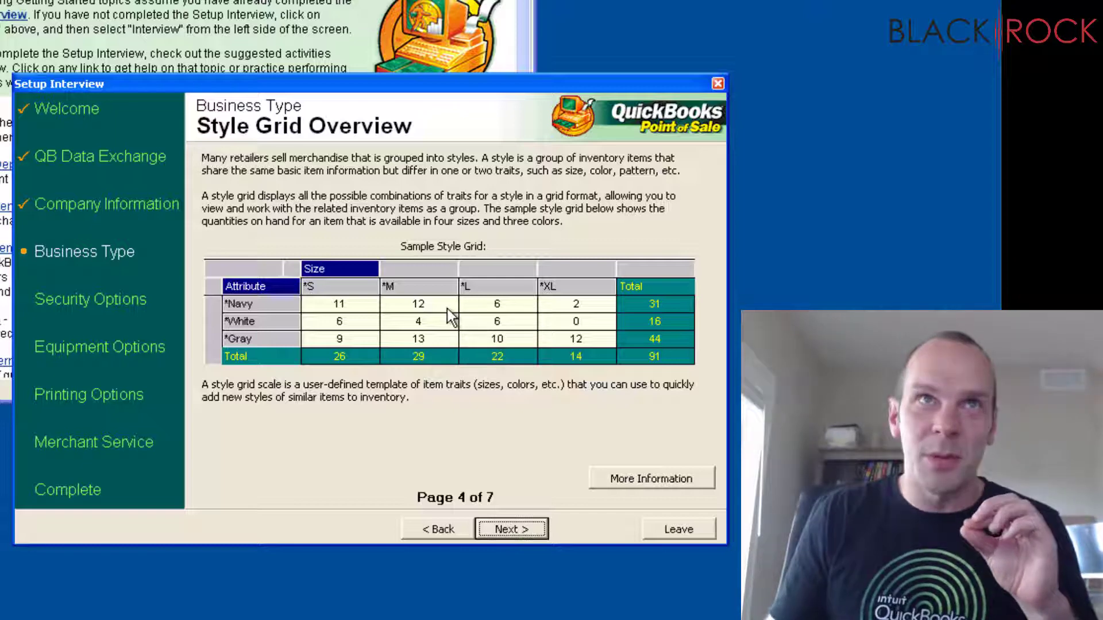
click(540, 528)
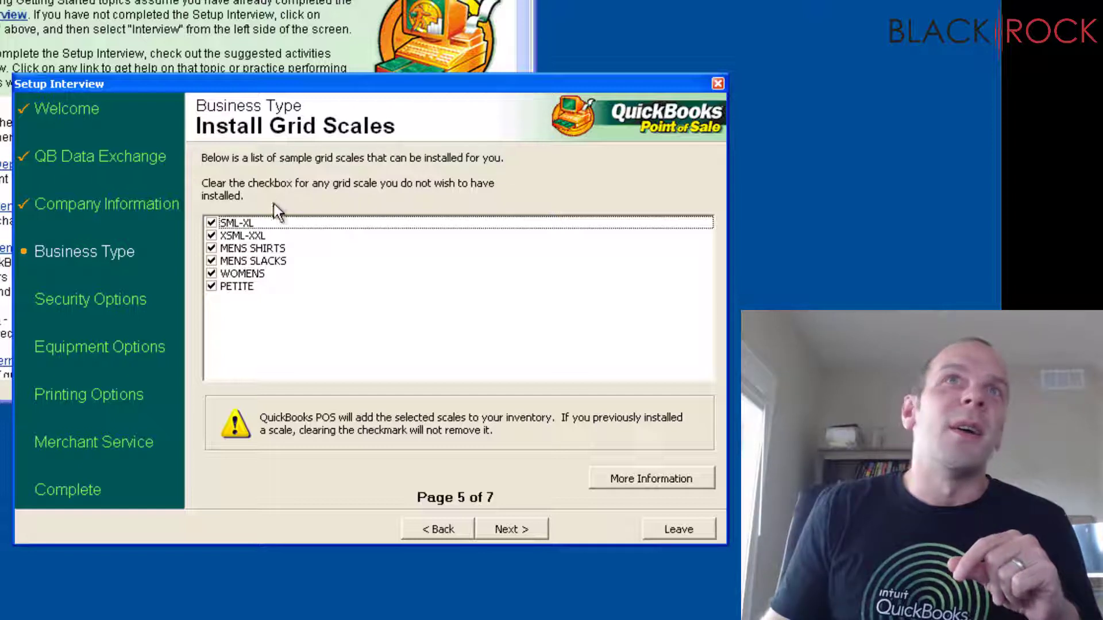
- Exclude all six sample grid scales from installation, keep Yes for creating a generic item and save the Business Type section
click(211, 223)
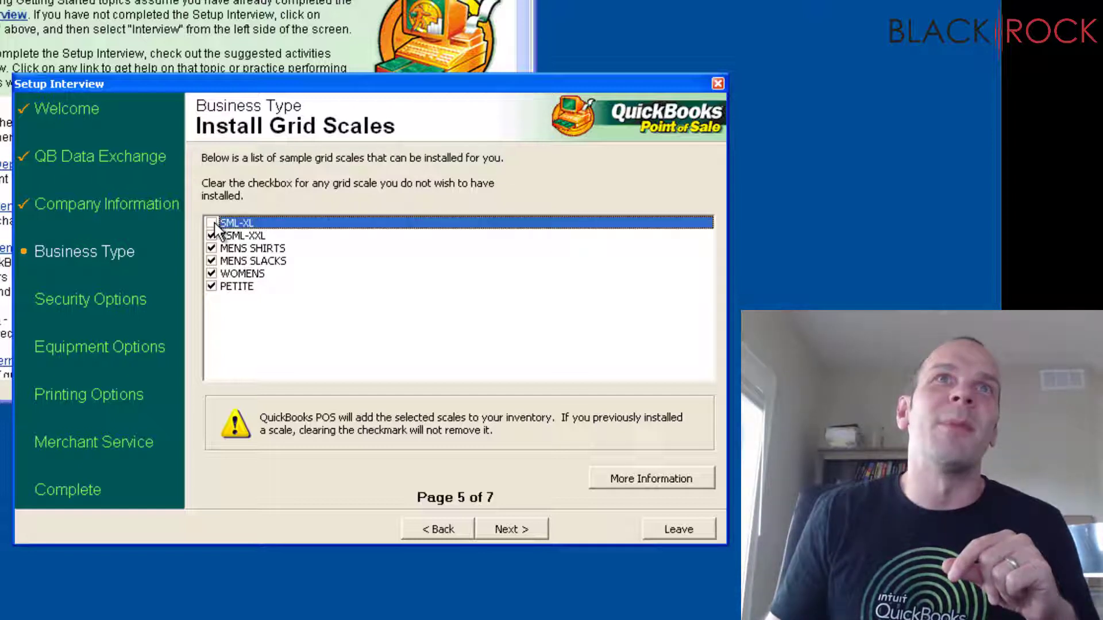
click(211, 235)
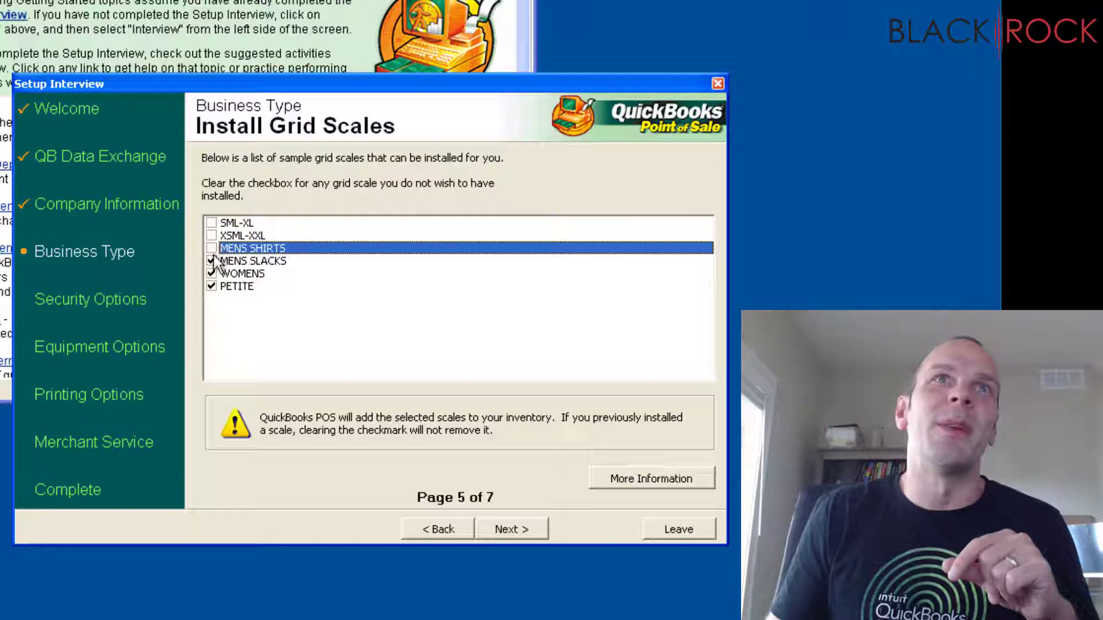
click(212, 261)
click(212, 274)
click(212, 286)
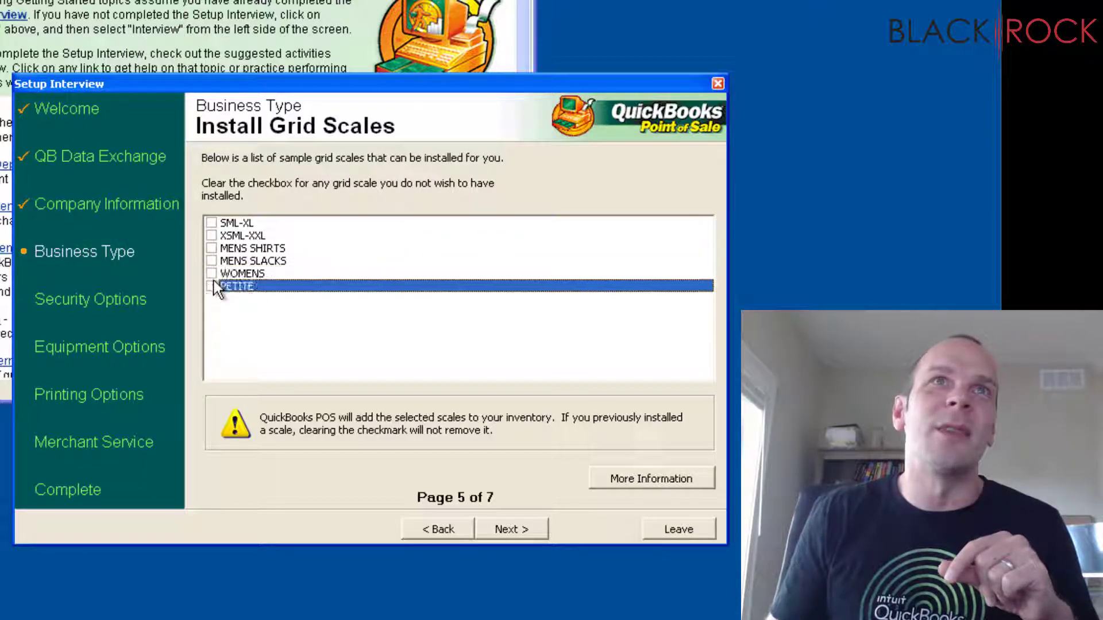
click(535, 532)
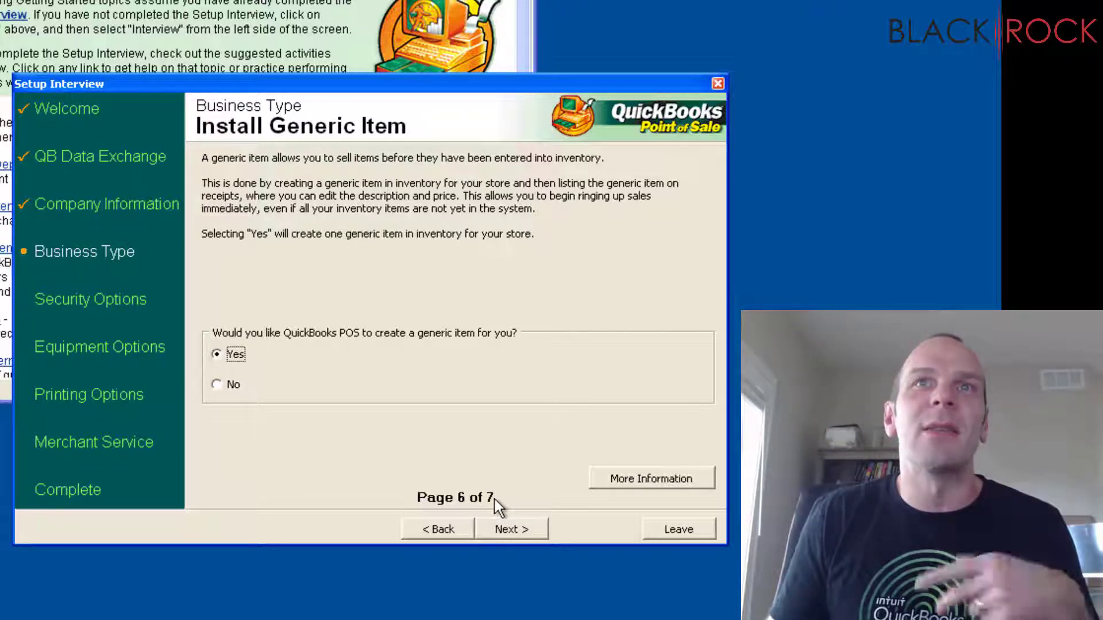
click(509, 528)
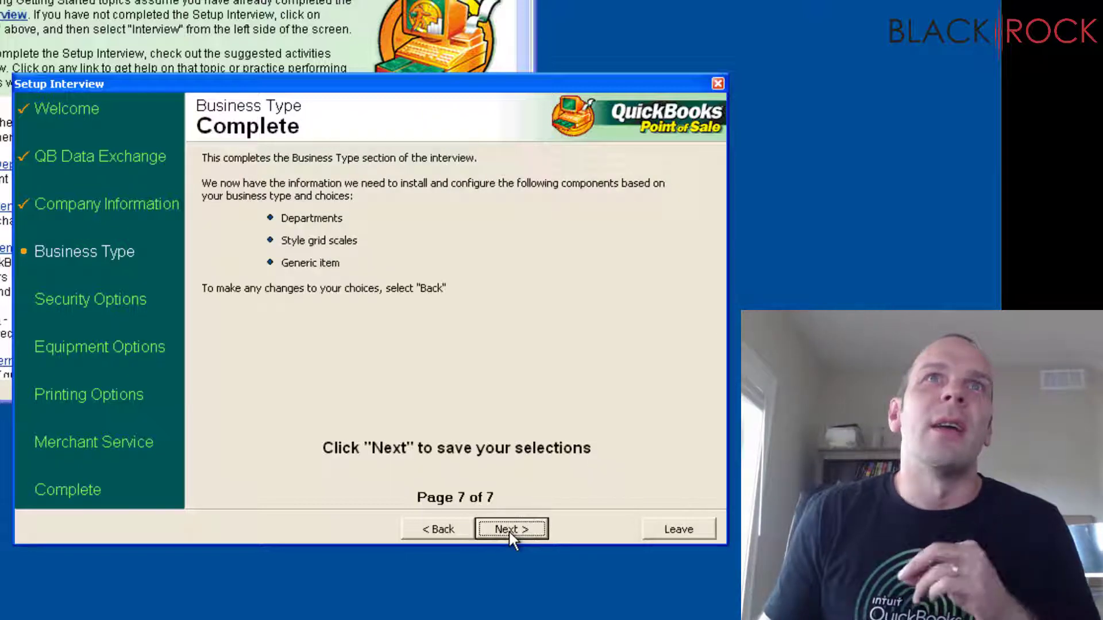
click(509, 529)
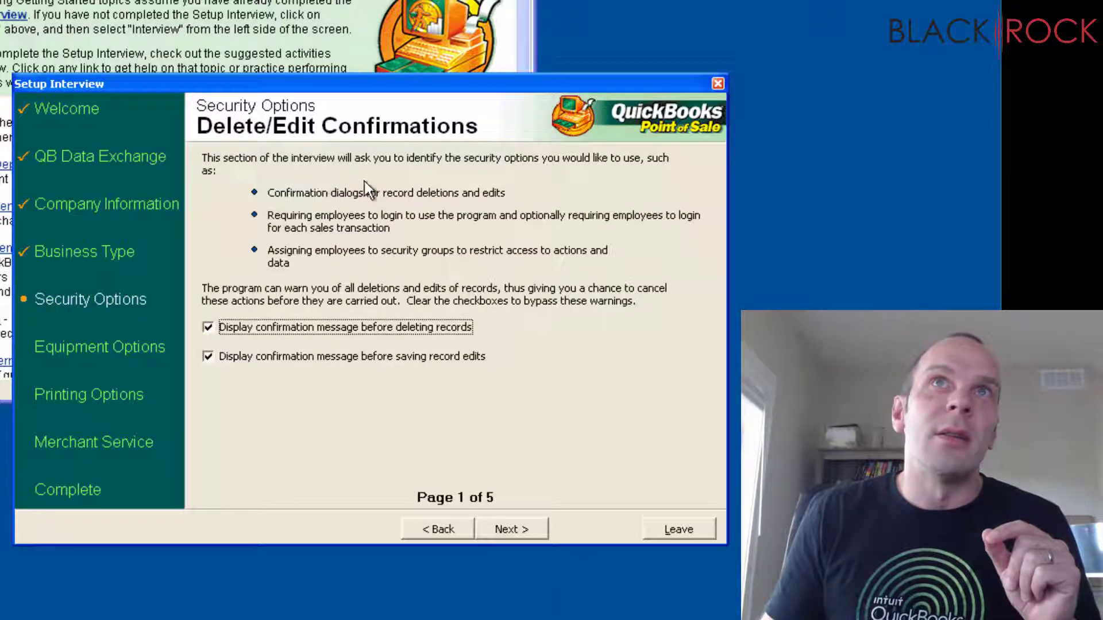
- Keep both delete/edit confirmation messages on and employee logins not required, and save the Security Options section
click(490, 535)
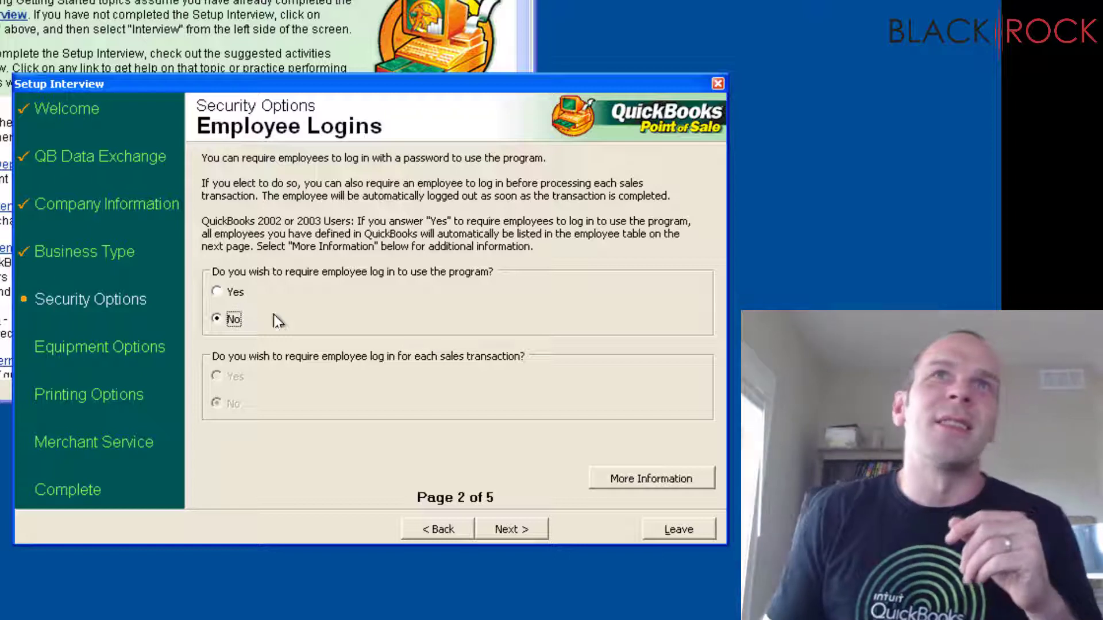
click(542, 532)
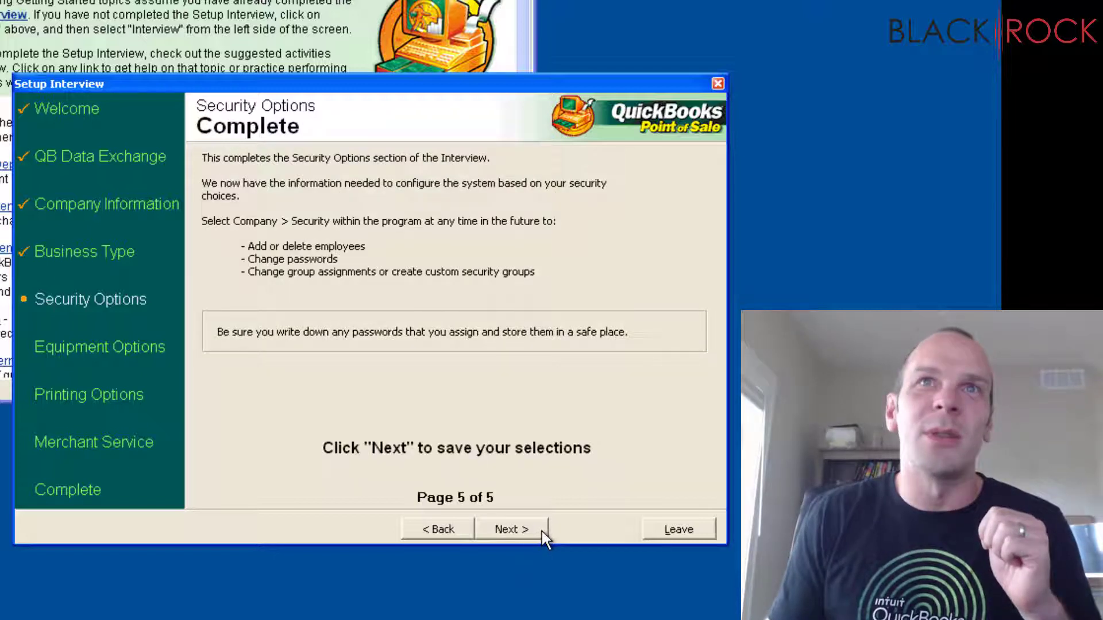
click(413, 533)
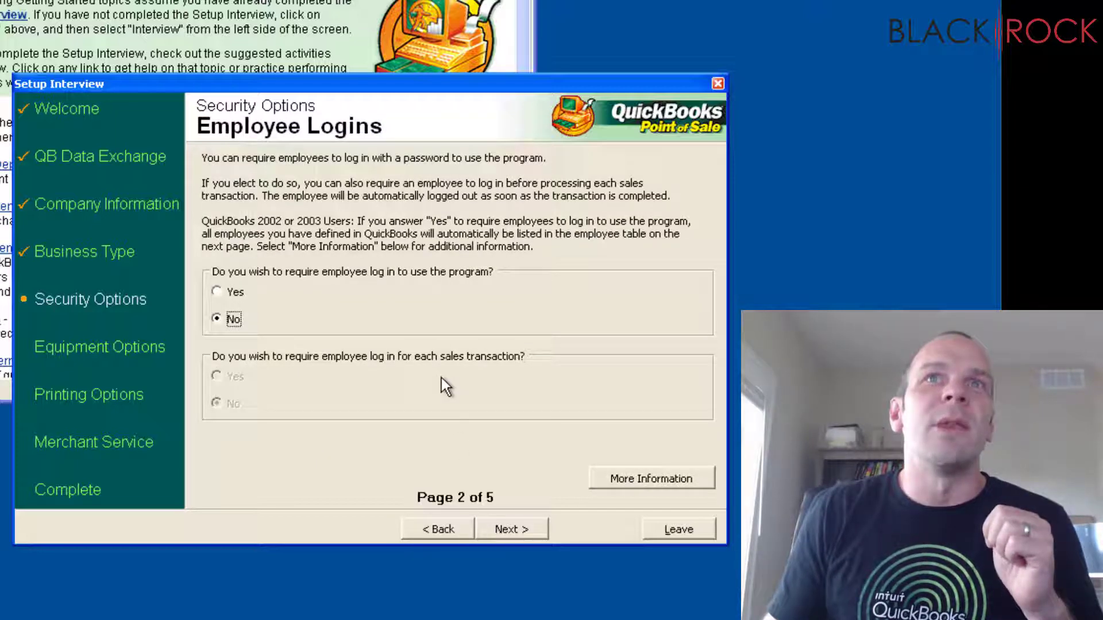
click(511, 529)
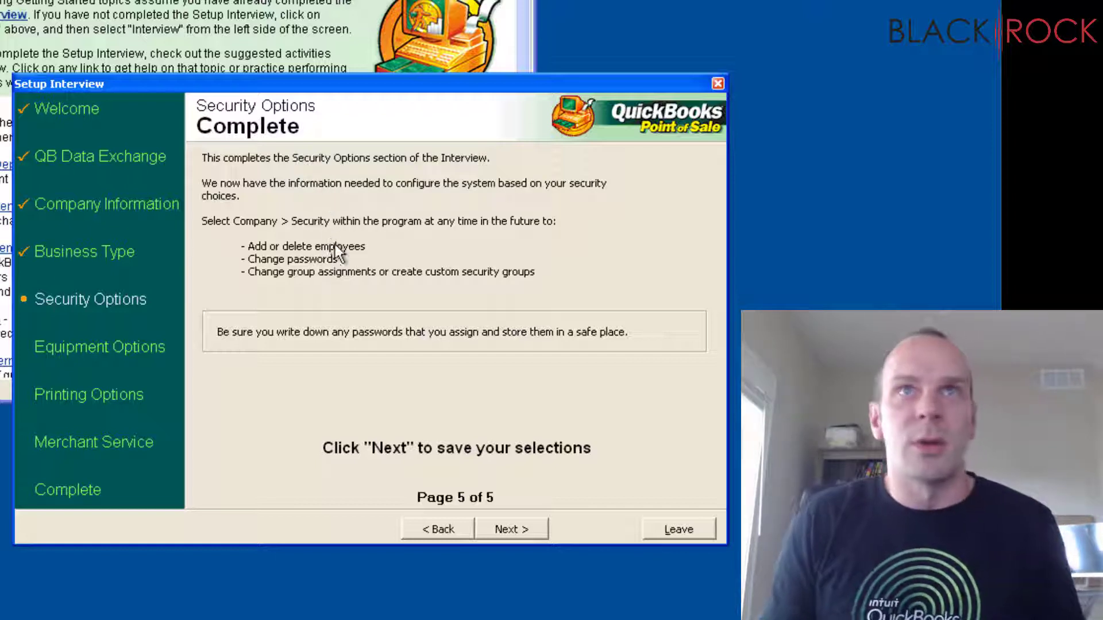
click(509, 529)
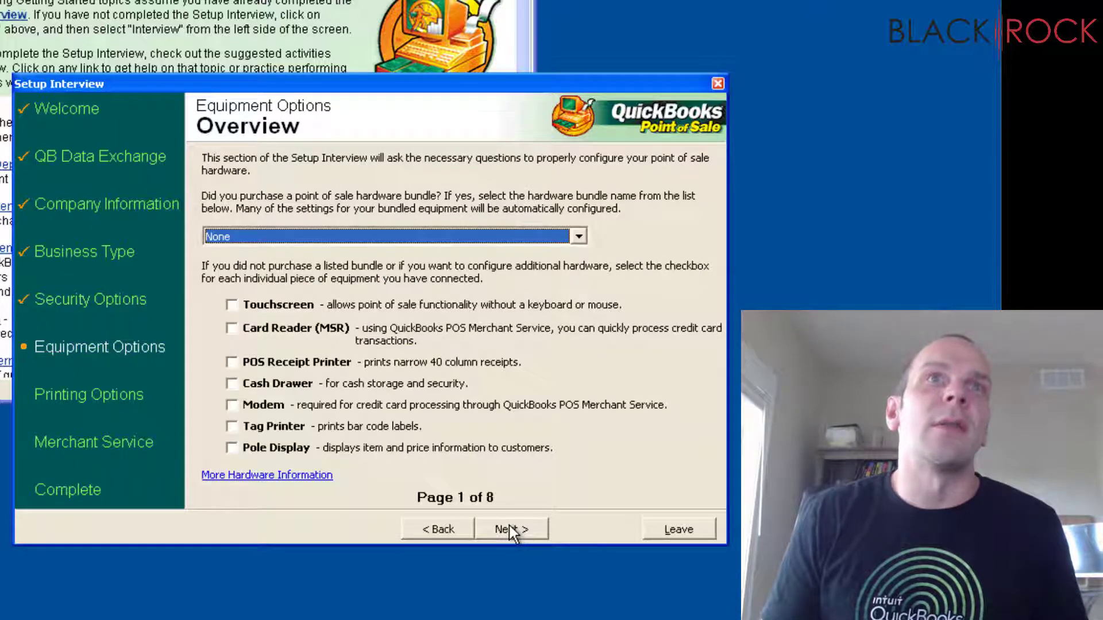
- Keep the hardware bundle at None and select POS Receipt Printer, Cash Drawer and Tag Printer as the connected equipment
click(308, 232)
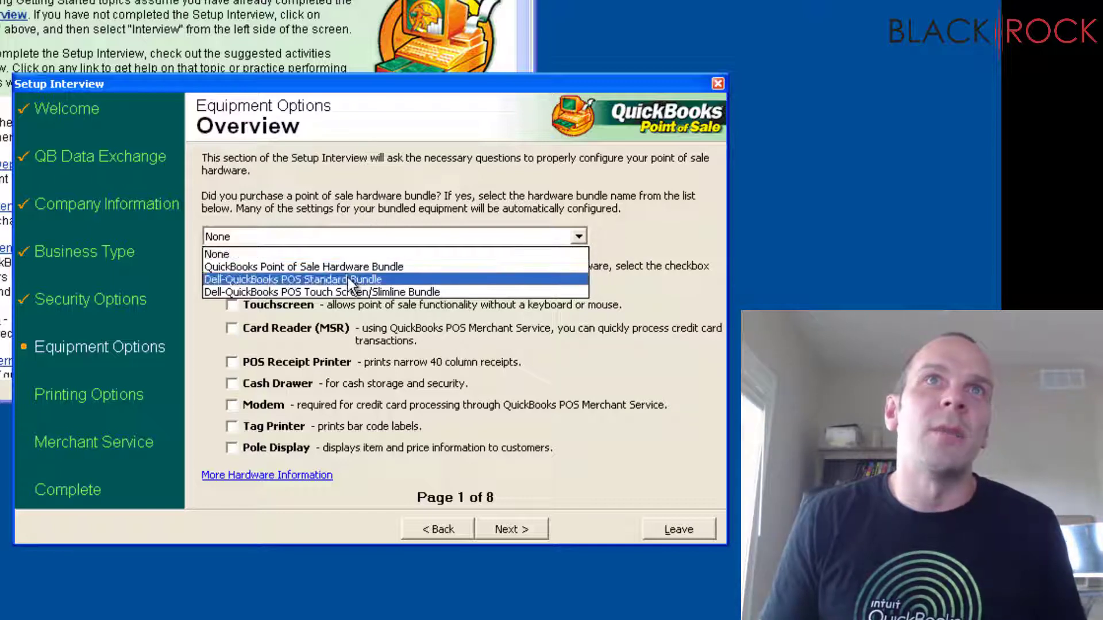
click(587, 378)
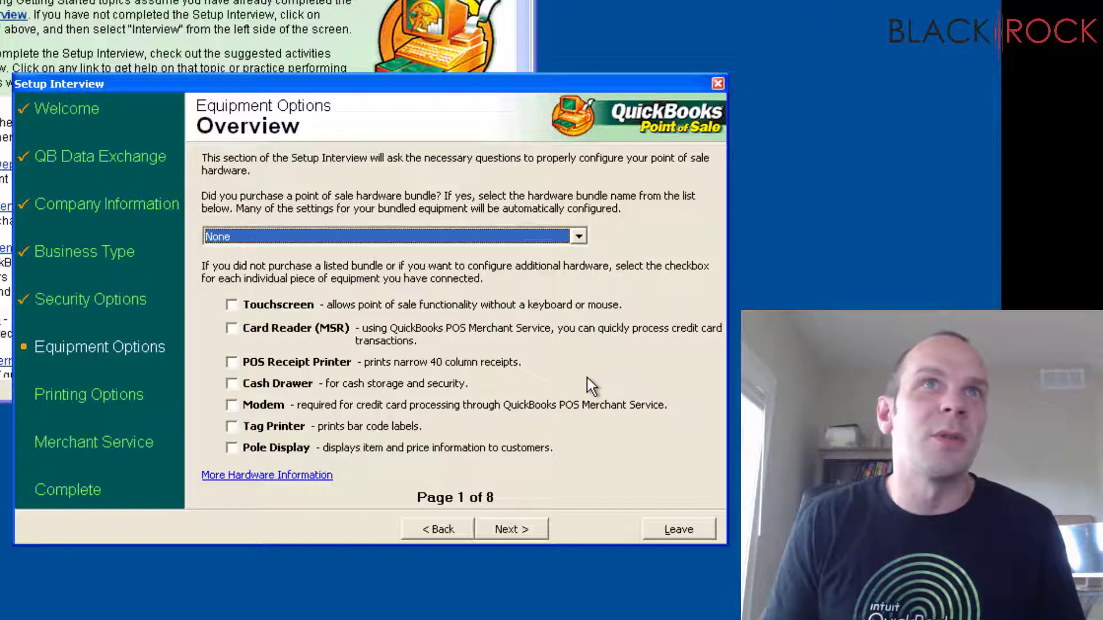
click(236, 326)
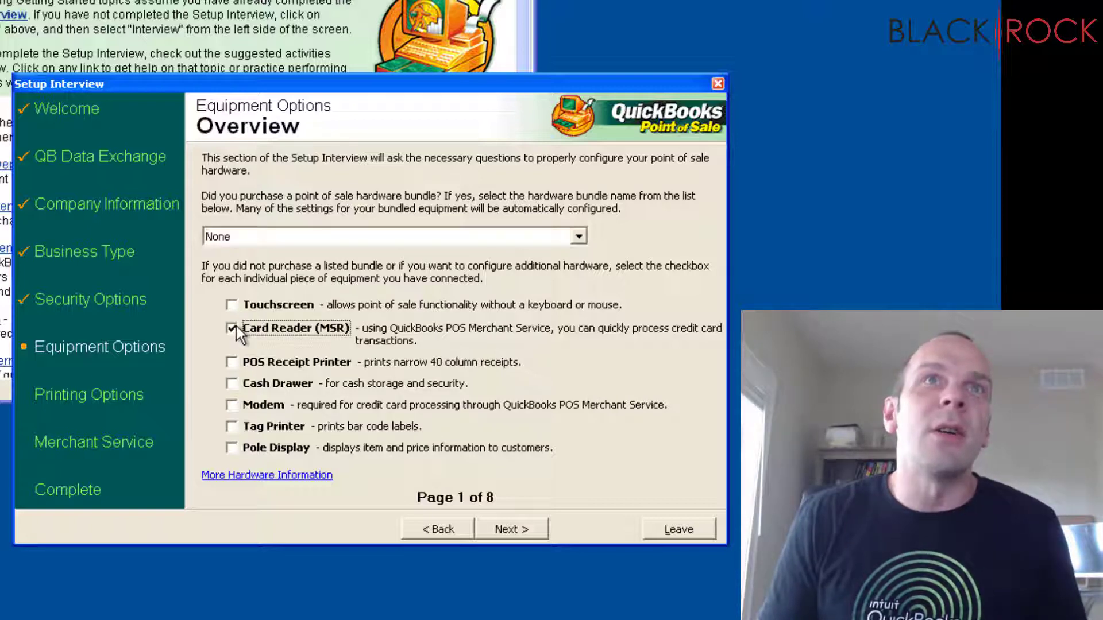
click(233, 329)
click(233, 362)
click(232, 383)
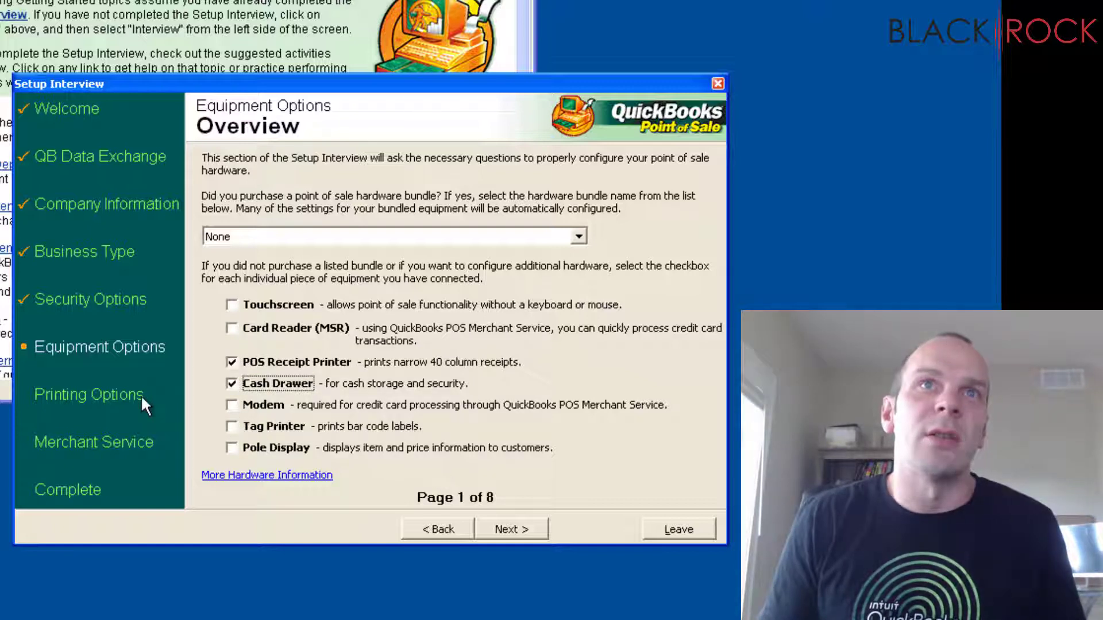
click(231, 426)
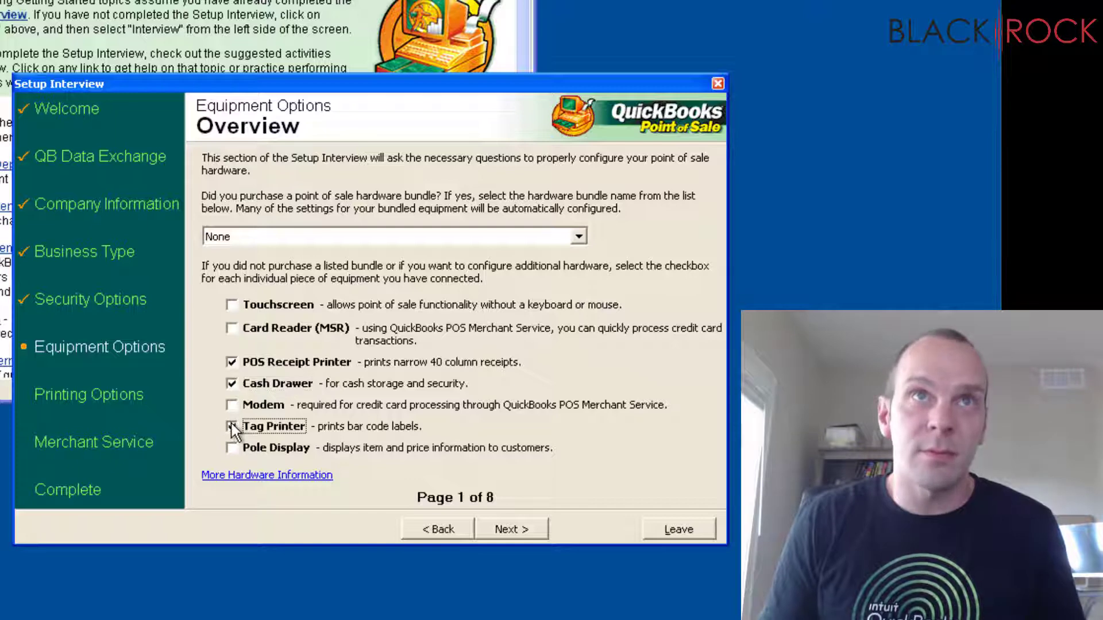
click(546, 533)
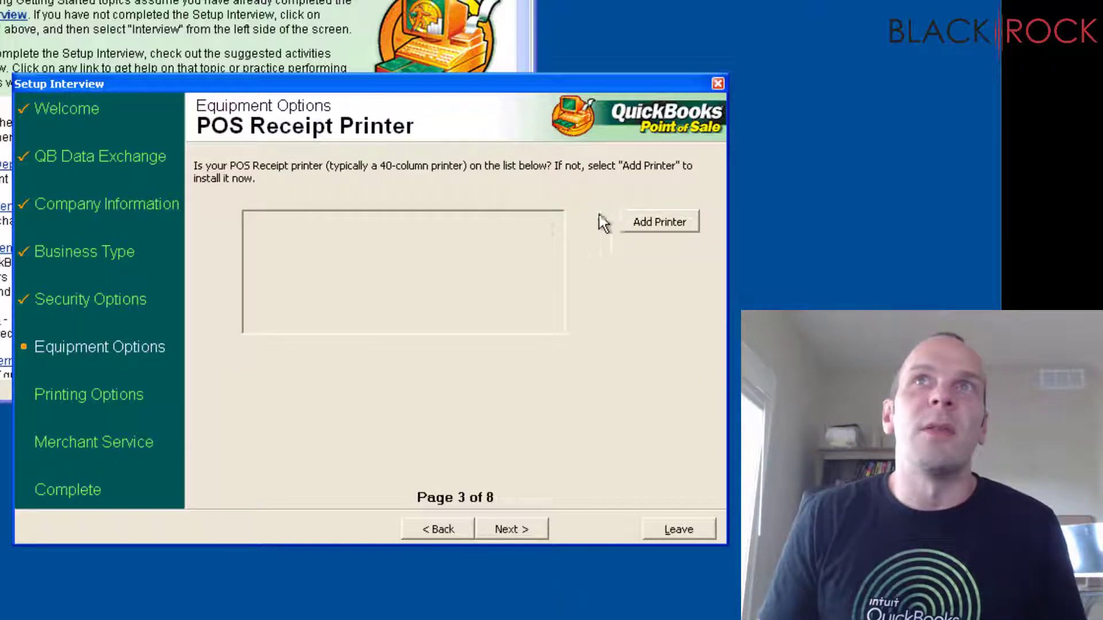
click(635, 222)
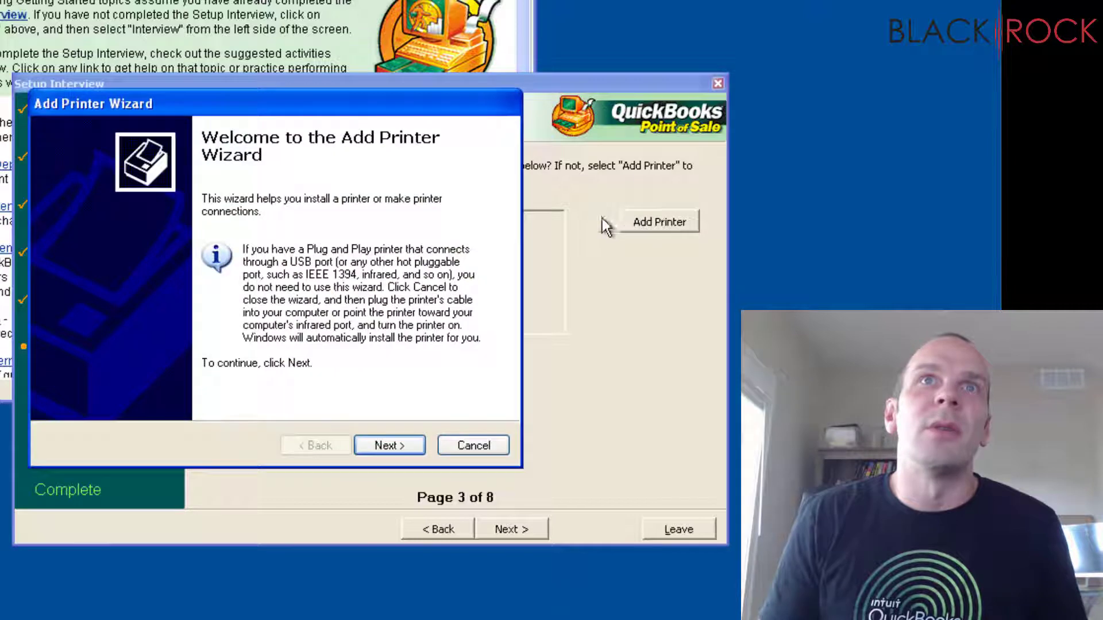
click(496, 441)
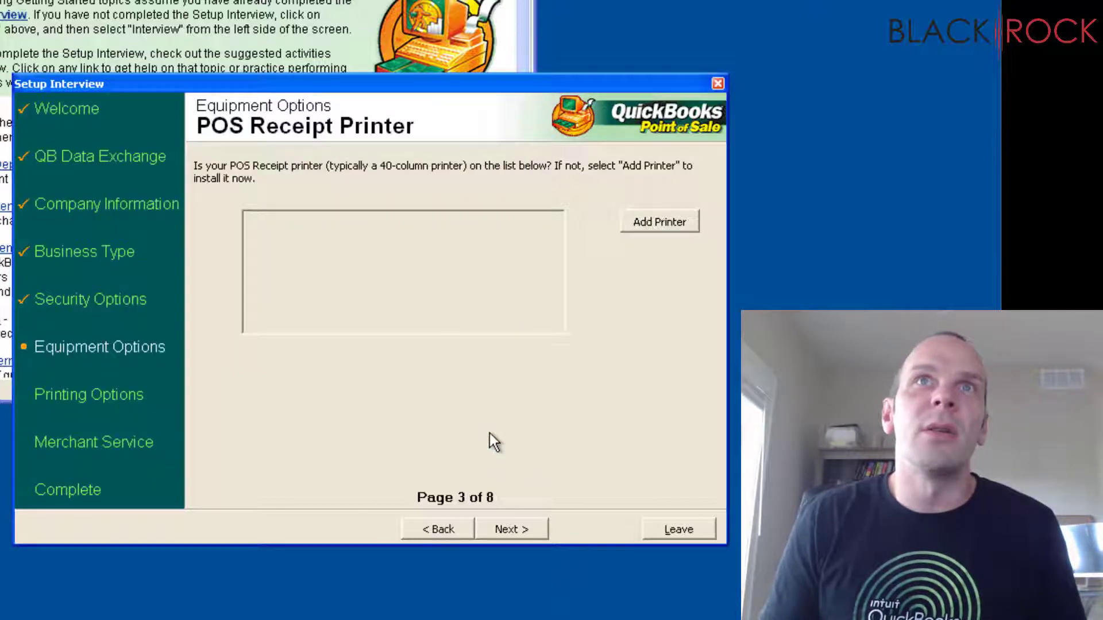
click(423, 533)
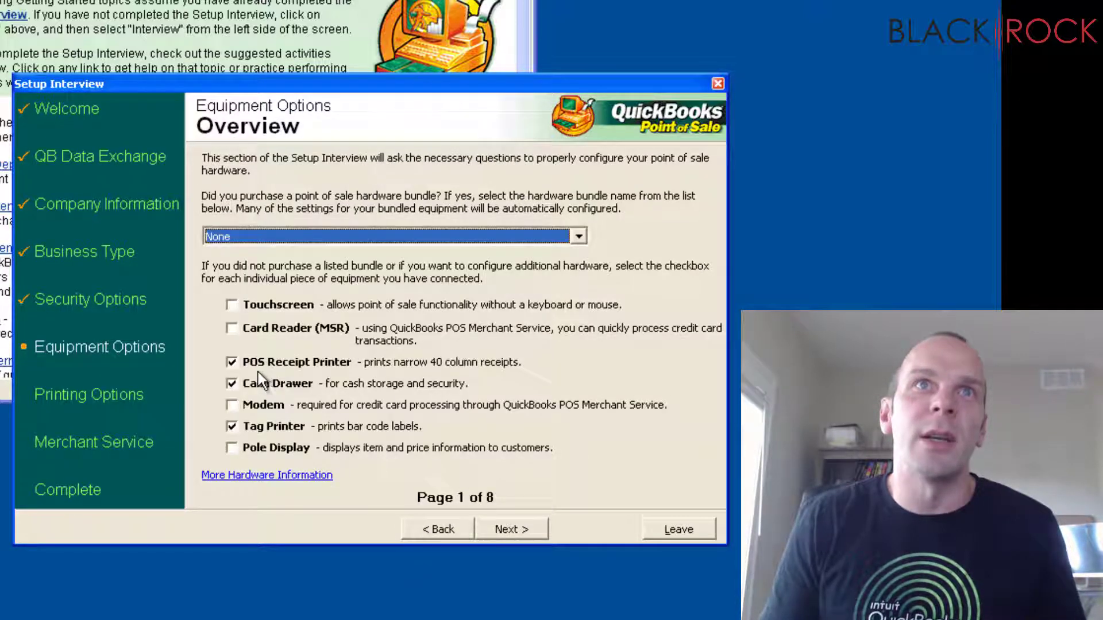
- Deselect POS Receipt Printer, Cash Drawer and Tag Printer as connected equipment, and save the Equipment Options section
click(243, 363)
click(235, 383)
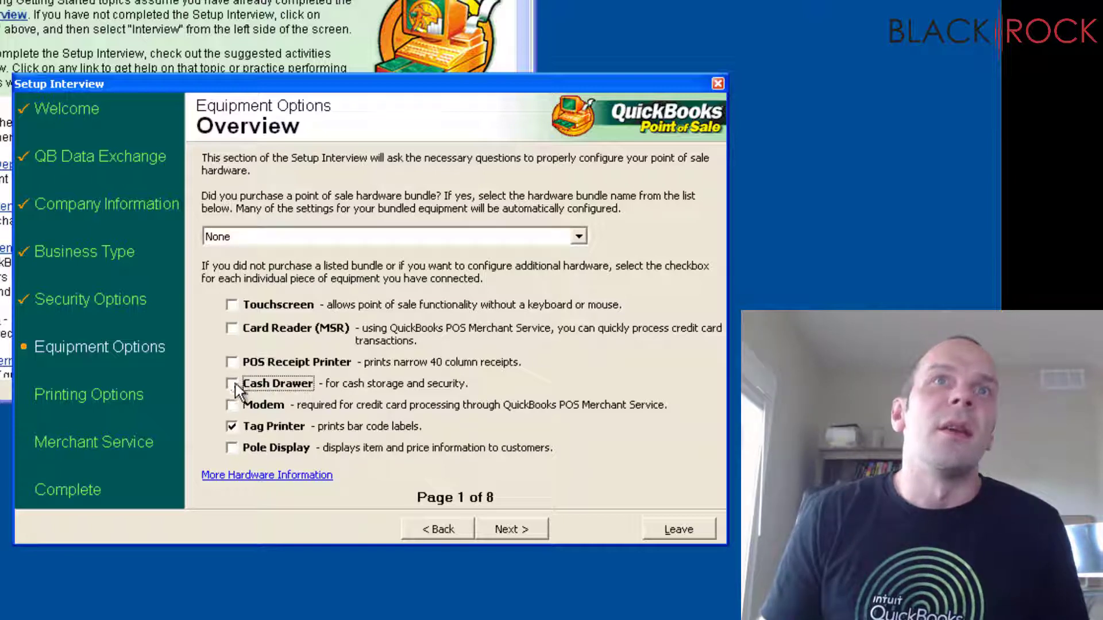
click(540, 528)
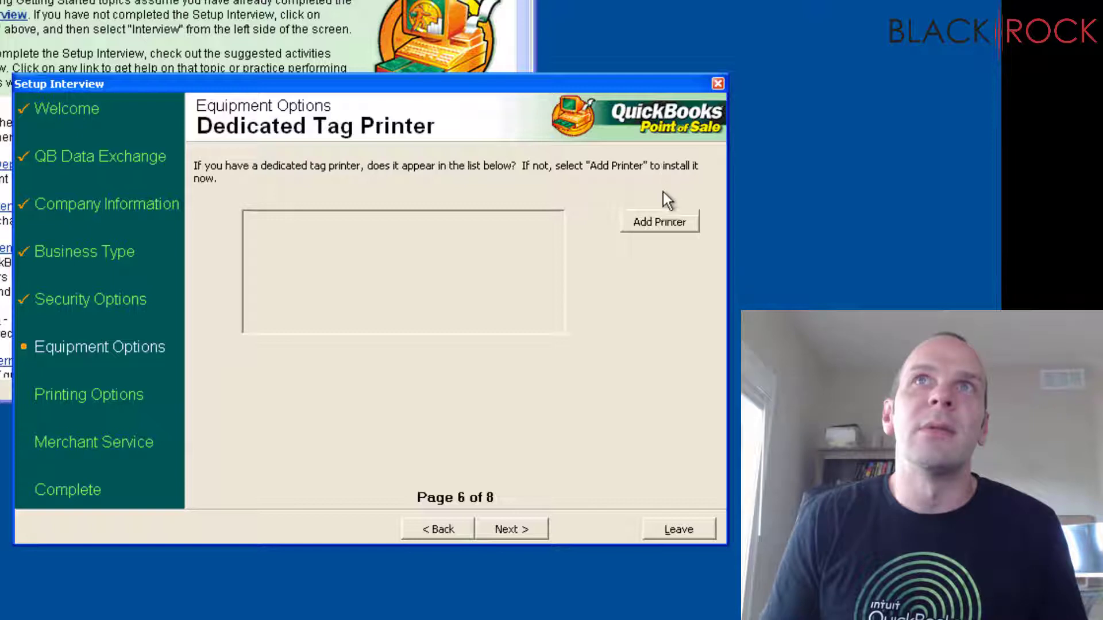
click(445, 529)
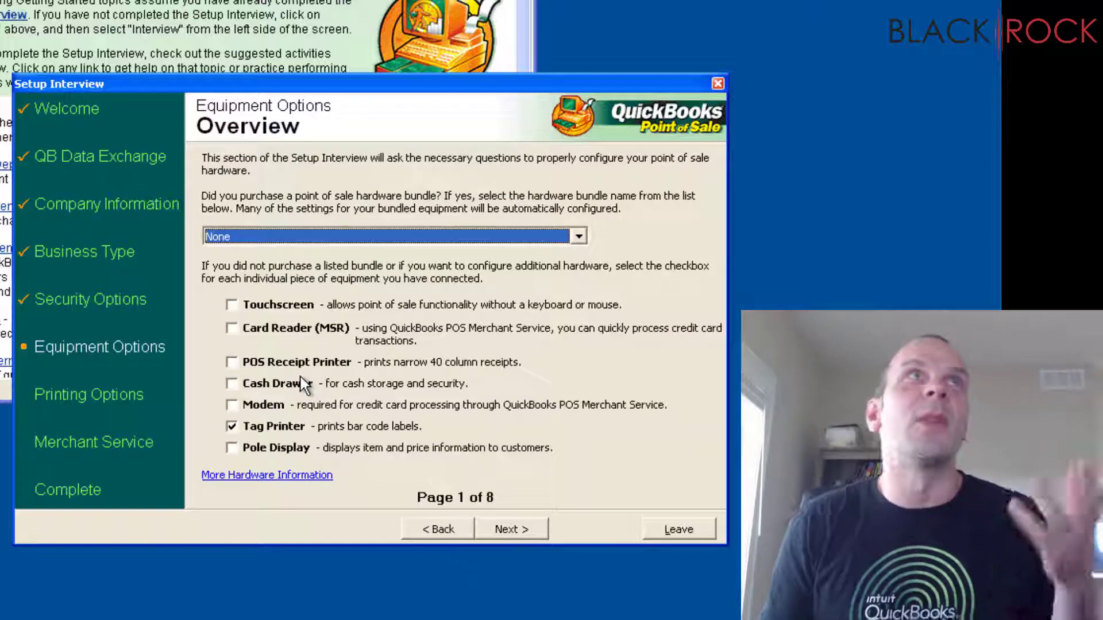
click(232, 427)
click(513, 528)
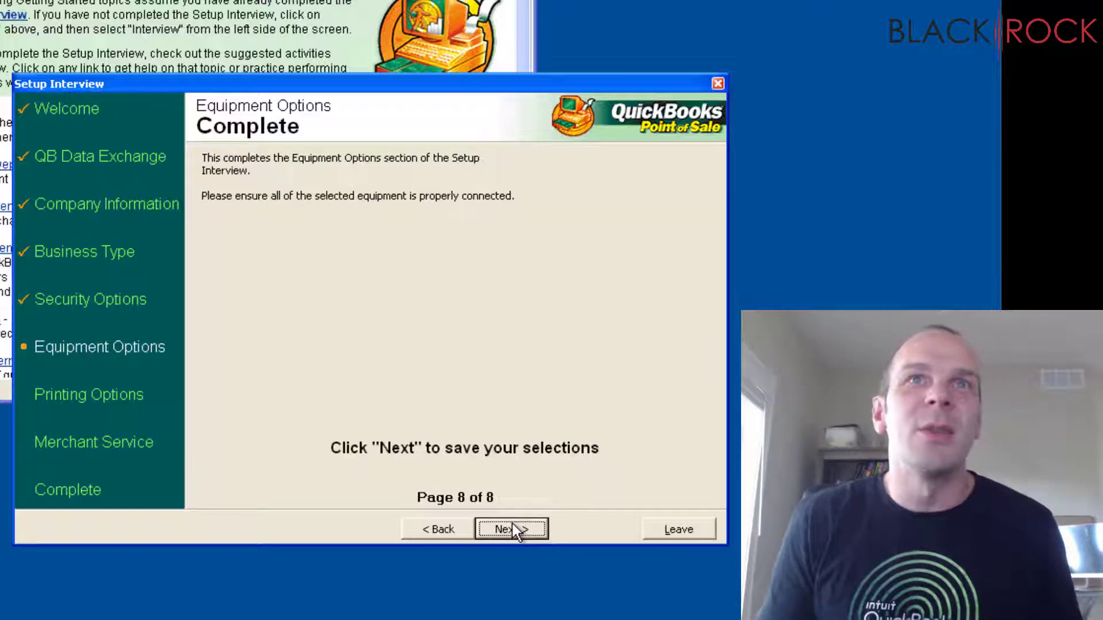
click(513, 529)
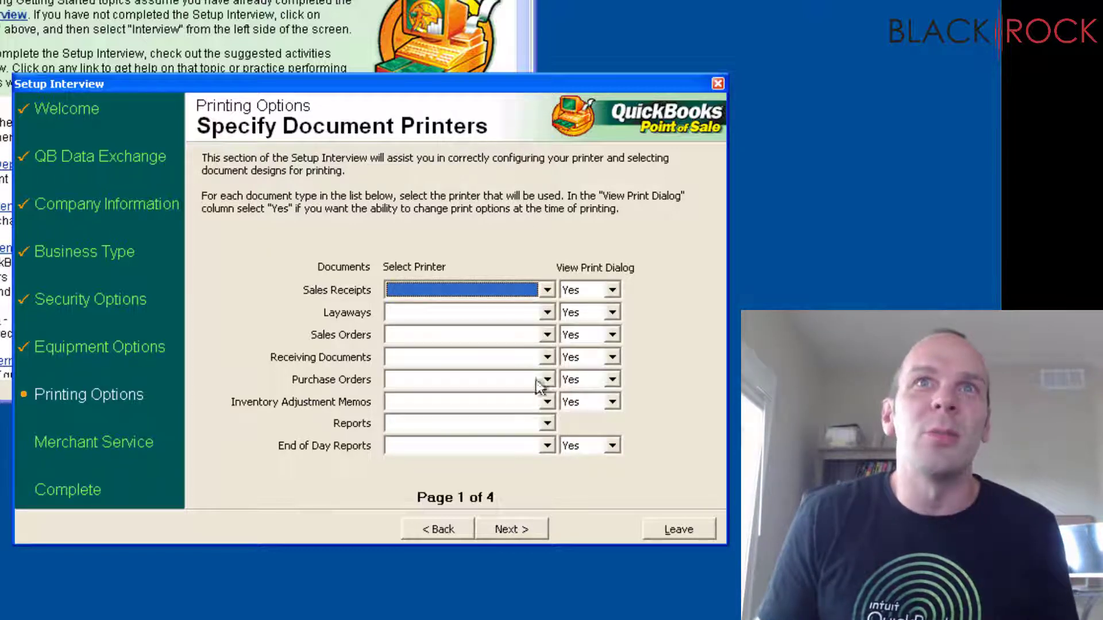
- Leave the document printers, tag printers and document designs unassigned, and save the Printing Options section
click(532, 525)
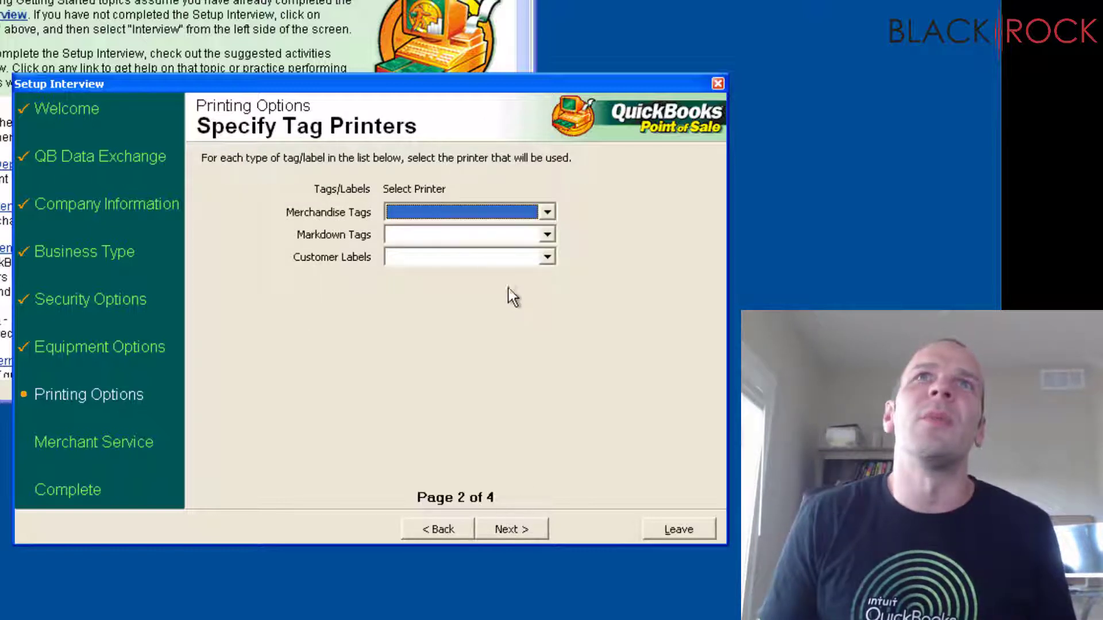
click(545, 213)
click(544, 214)
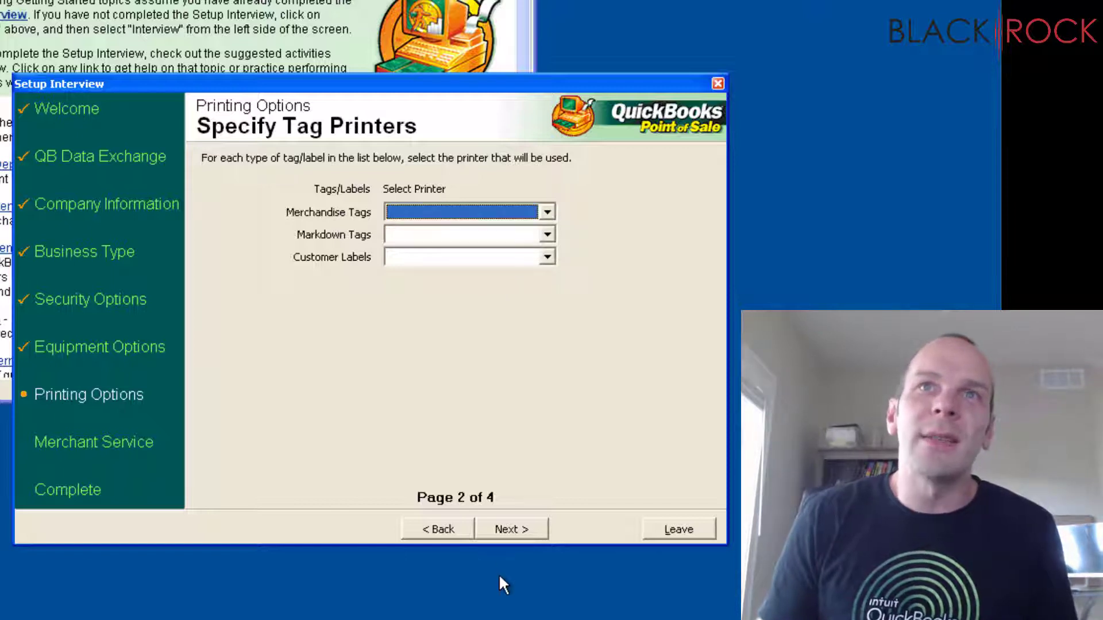
click(499, 532)
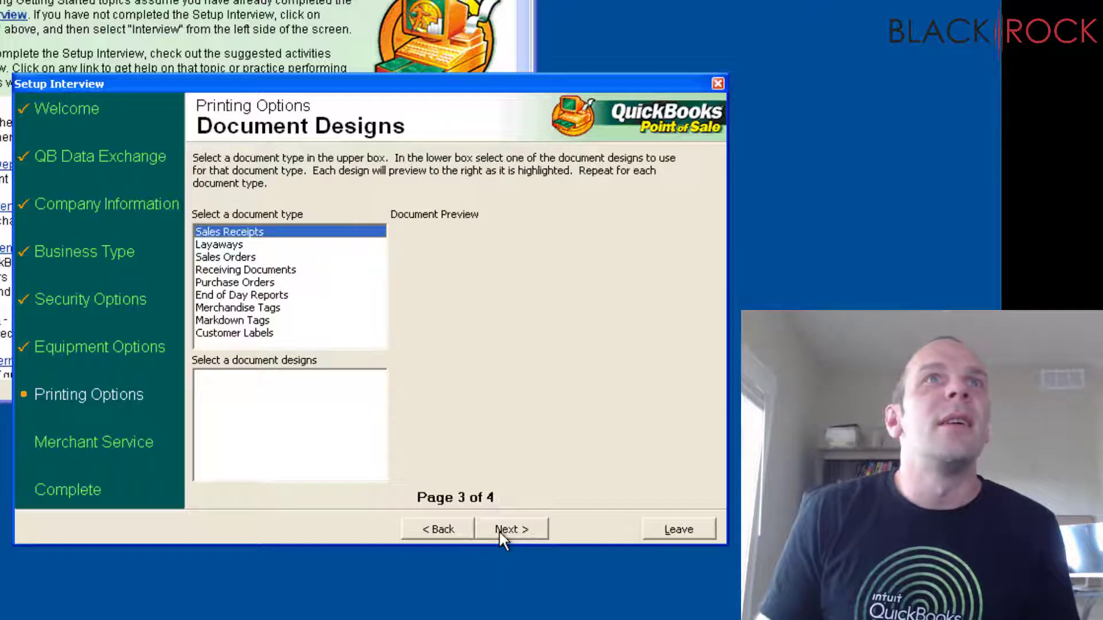
click(496, 528)
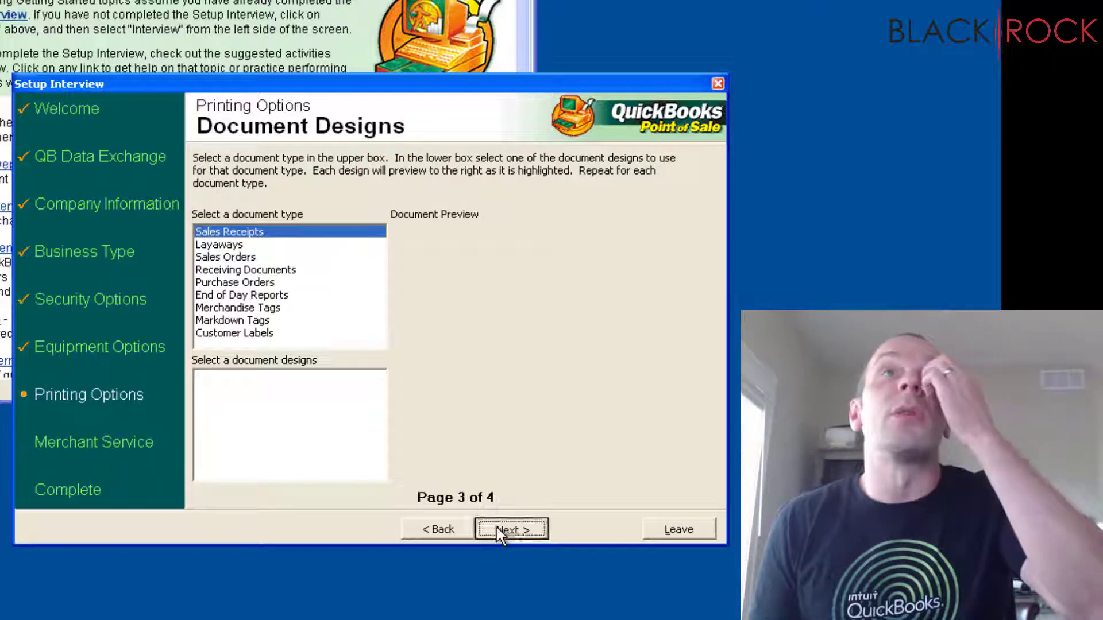
click(496, 528)
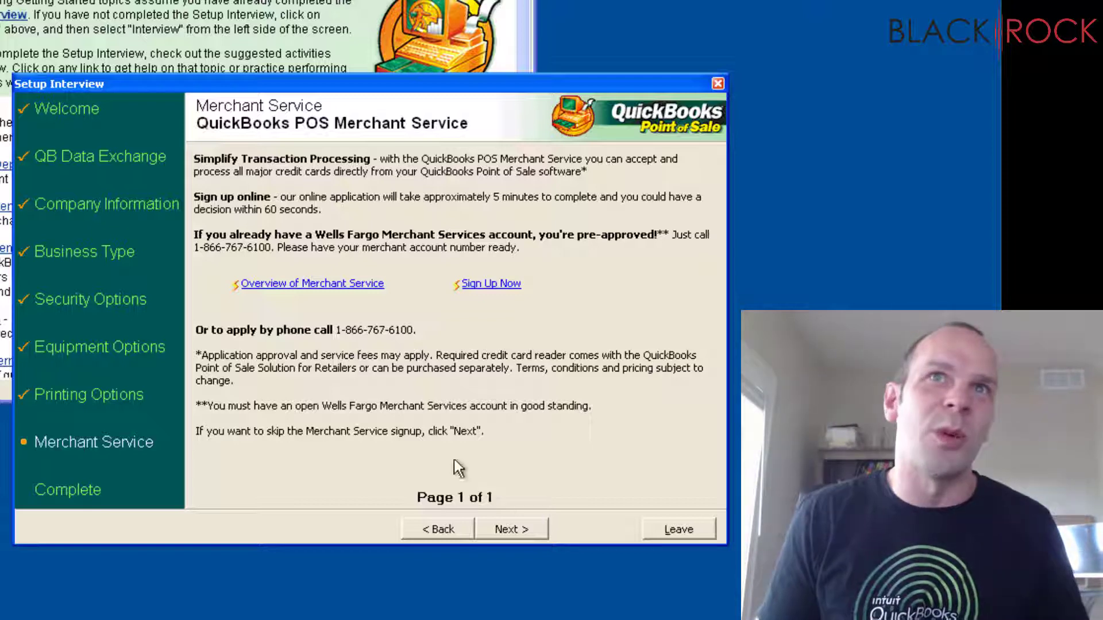
- Skip the Merchant Service signup to finish the Setup Interview, and maximize the main program window
click(540, 529)
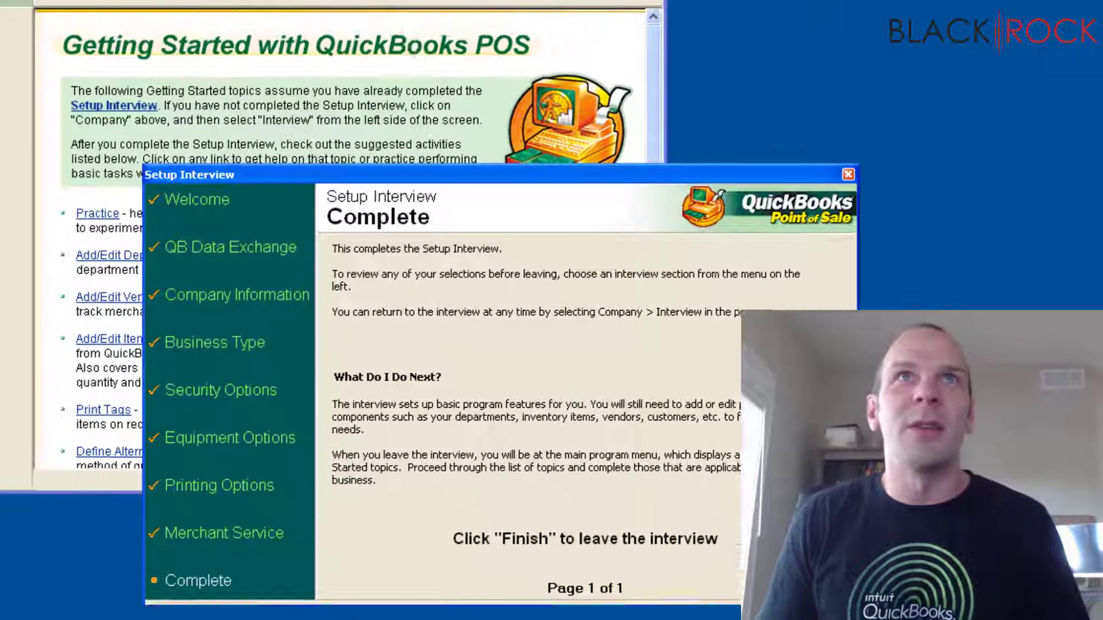
click(686, 527)
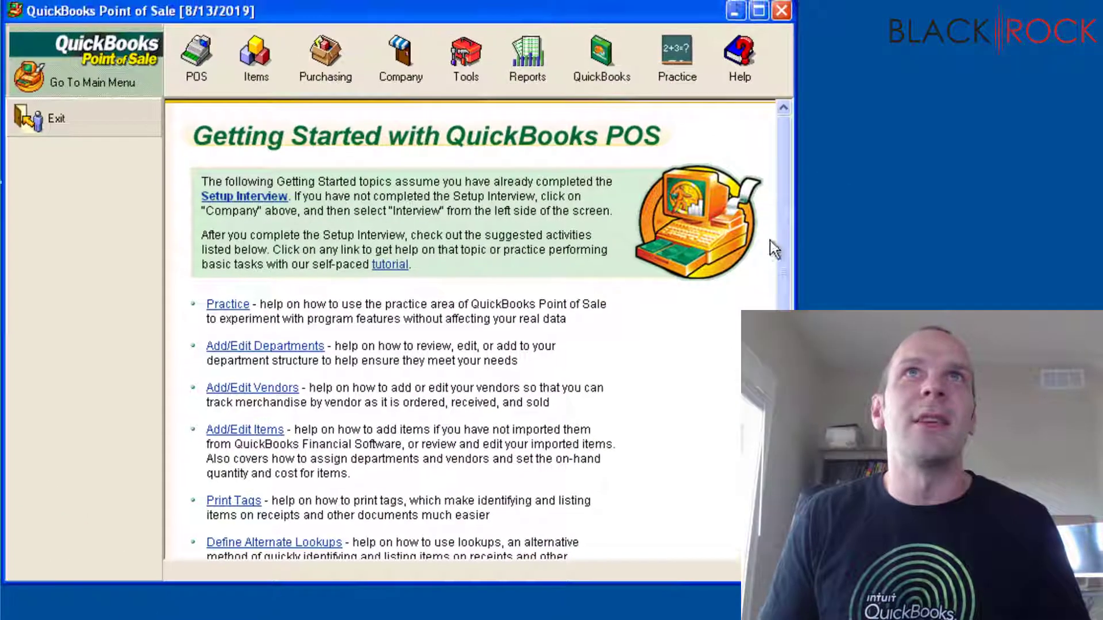
click(756, 13)
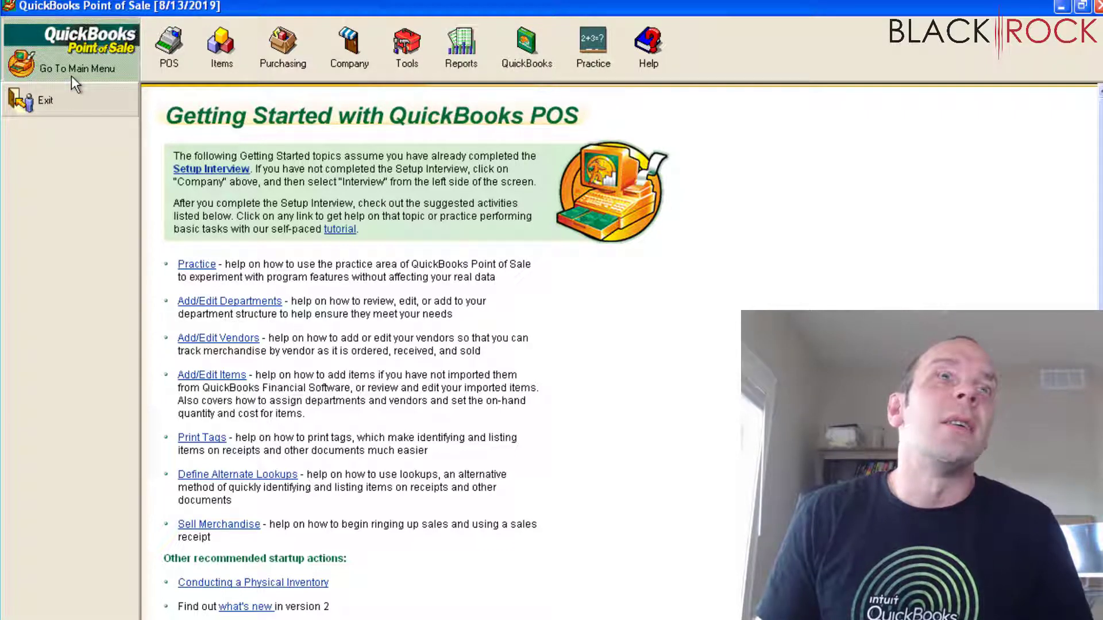
- Look over the point-of-sale functions and the blank new sales receipt form, and return to the POS overview
click(158, 63)
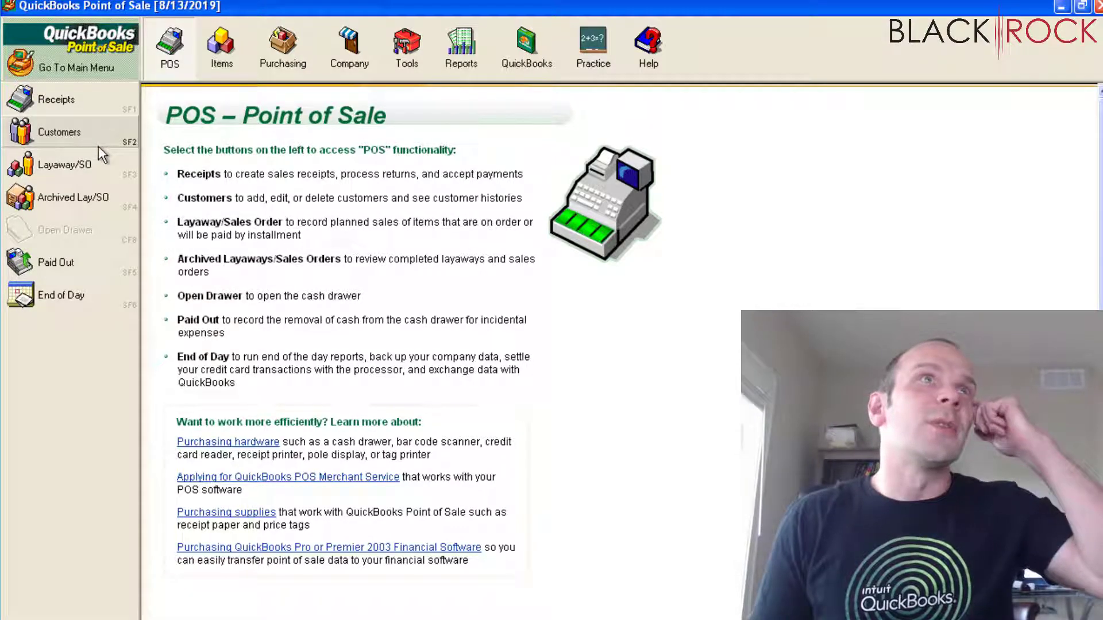
click(108, 107)
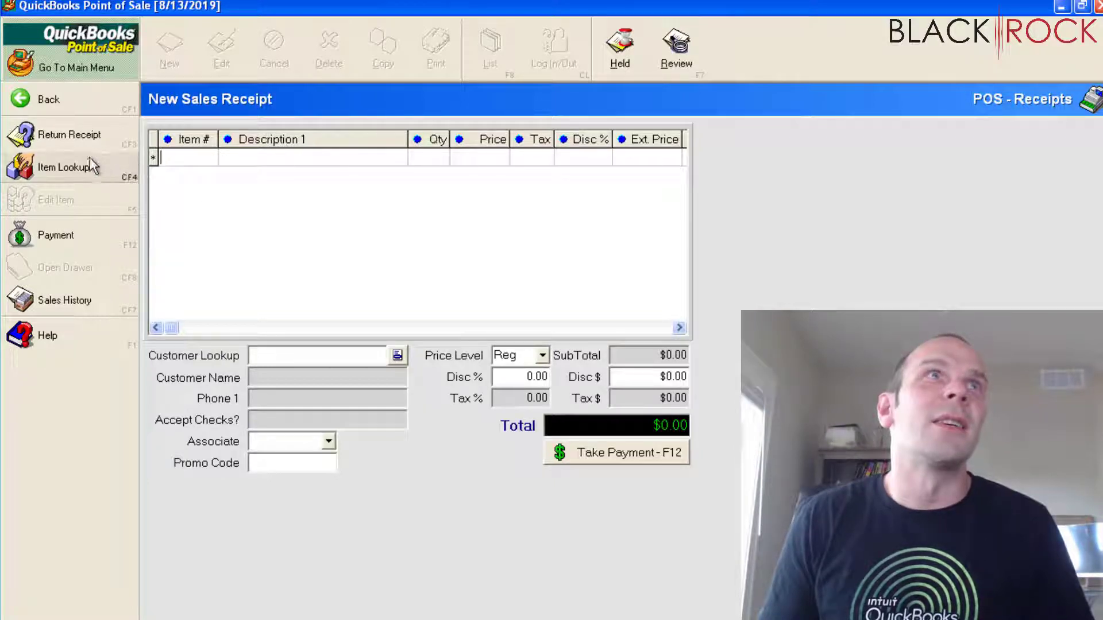
click(54, 103)
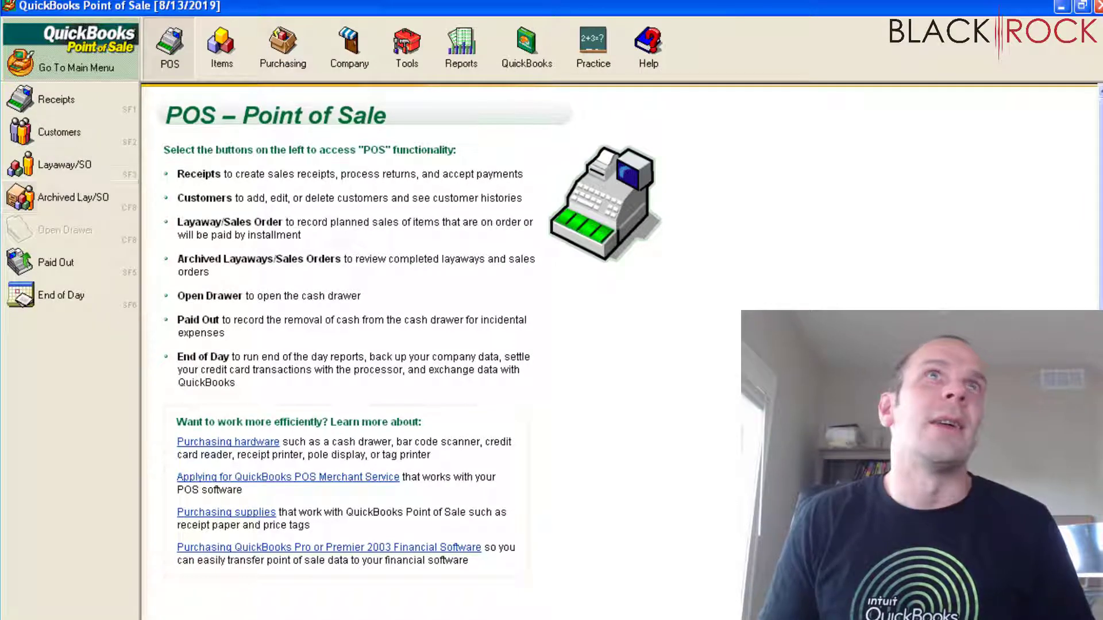
- Start a new item from the inventory list and assign it to the JEWELRY (JWL) department
click(237, 48)
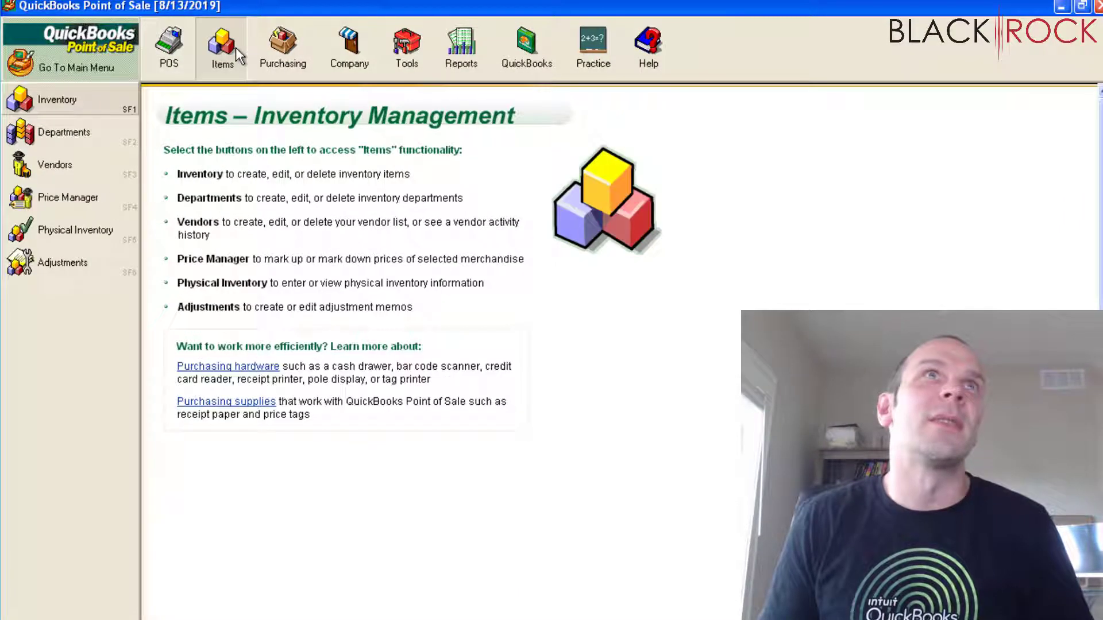
click(98, 102)
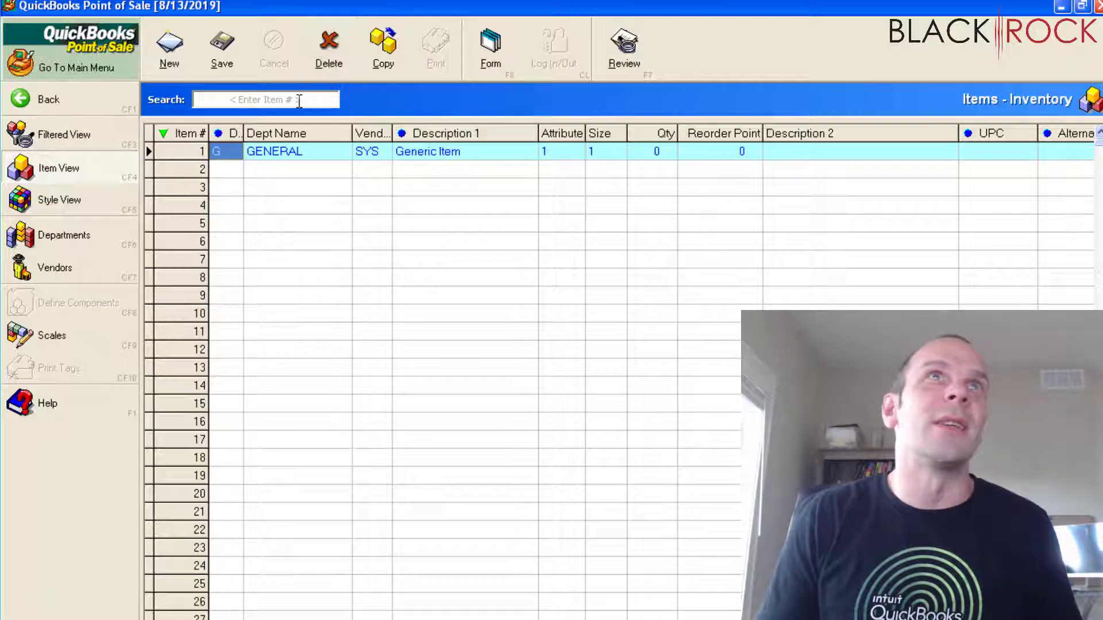
click(257, 154)
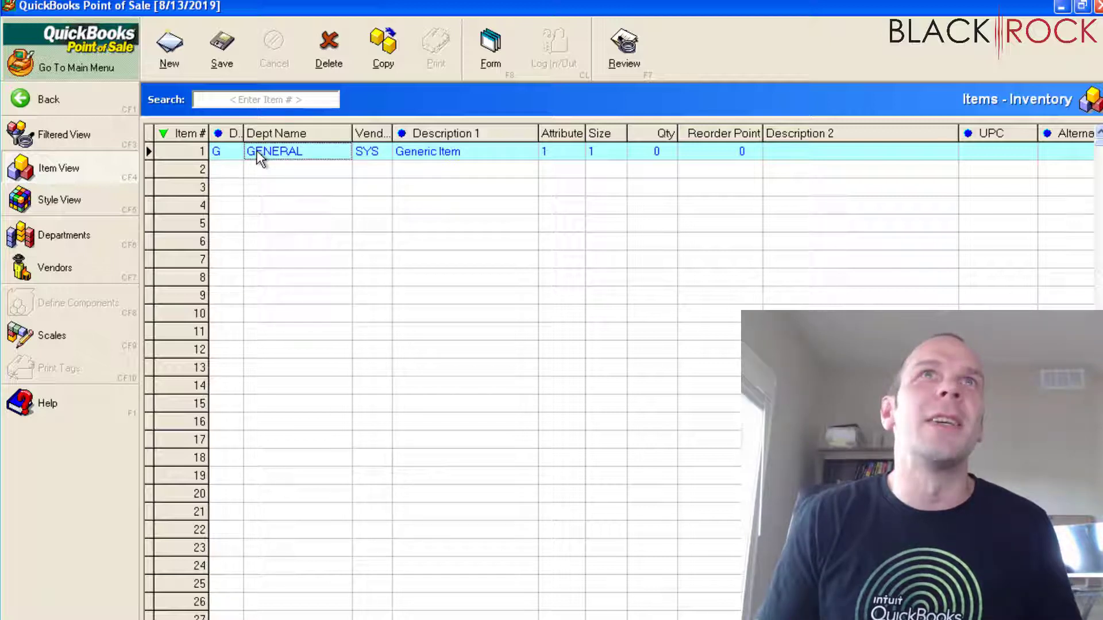
click(274, 151)
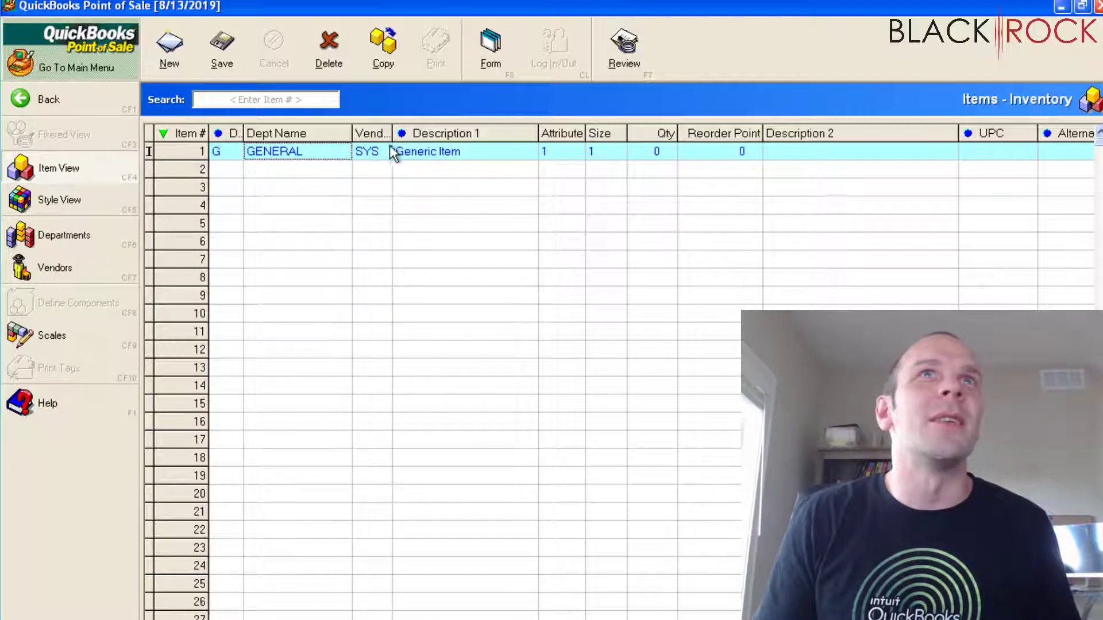
double_click(260, 169)
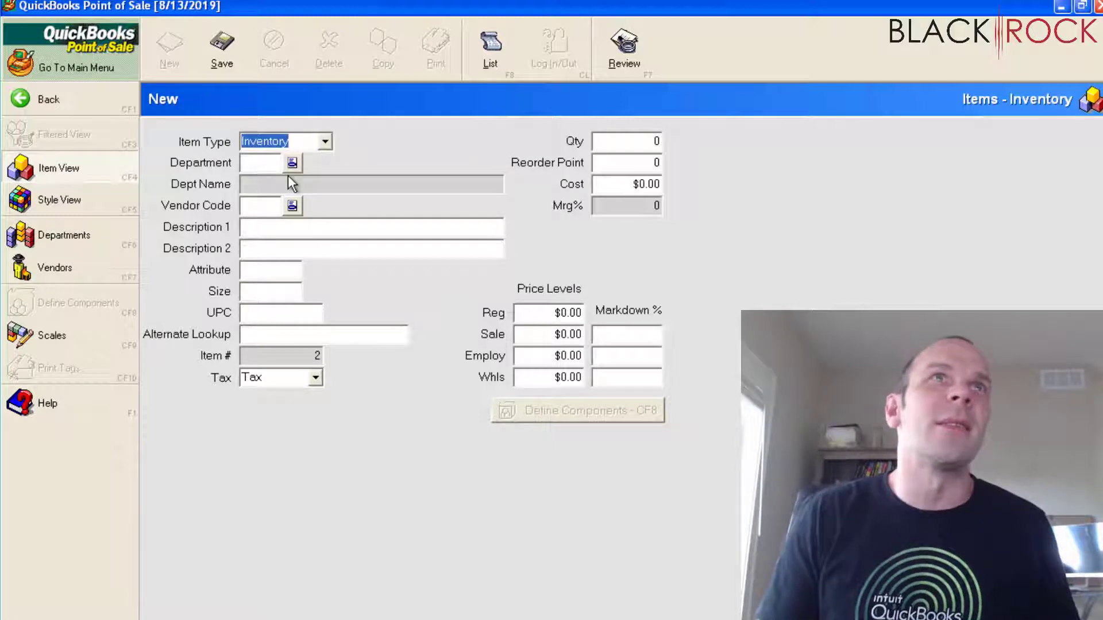
click(291, 162)
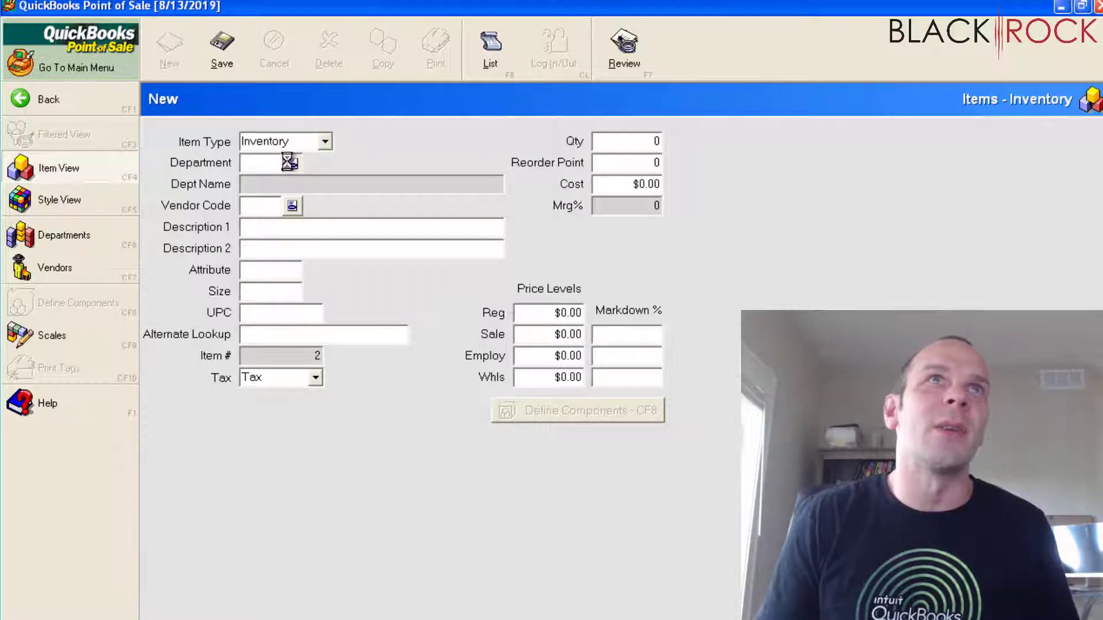
click(253, 224)
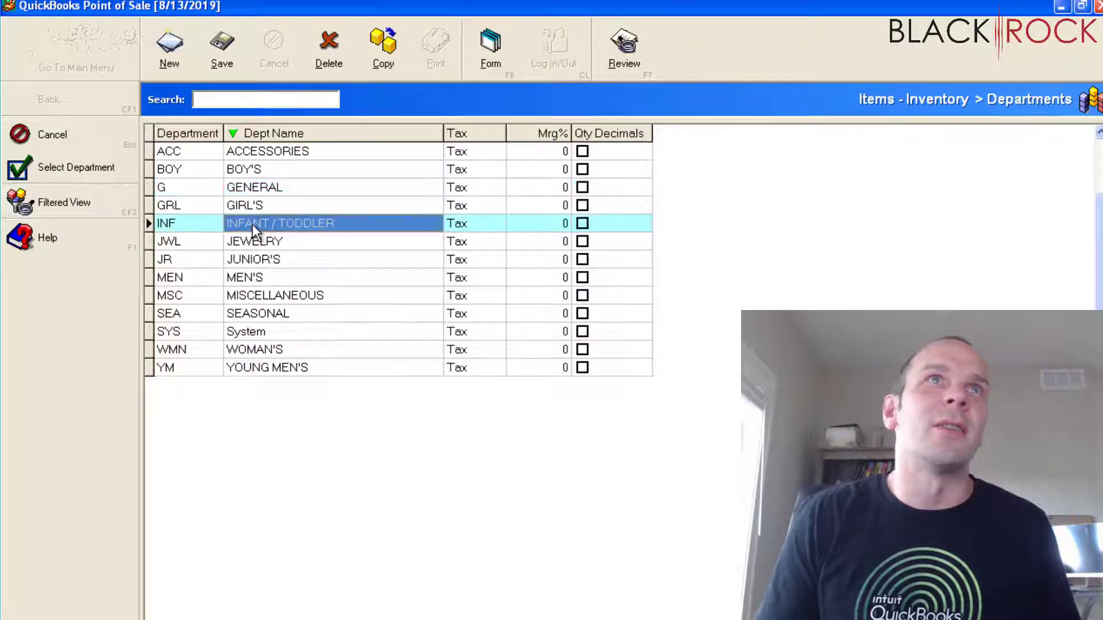
click(254, 242)
double_click(255, 241)
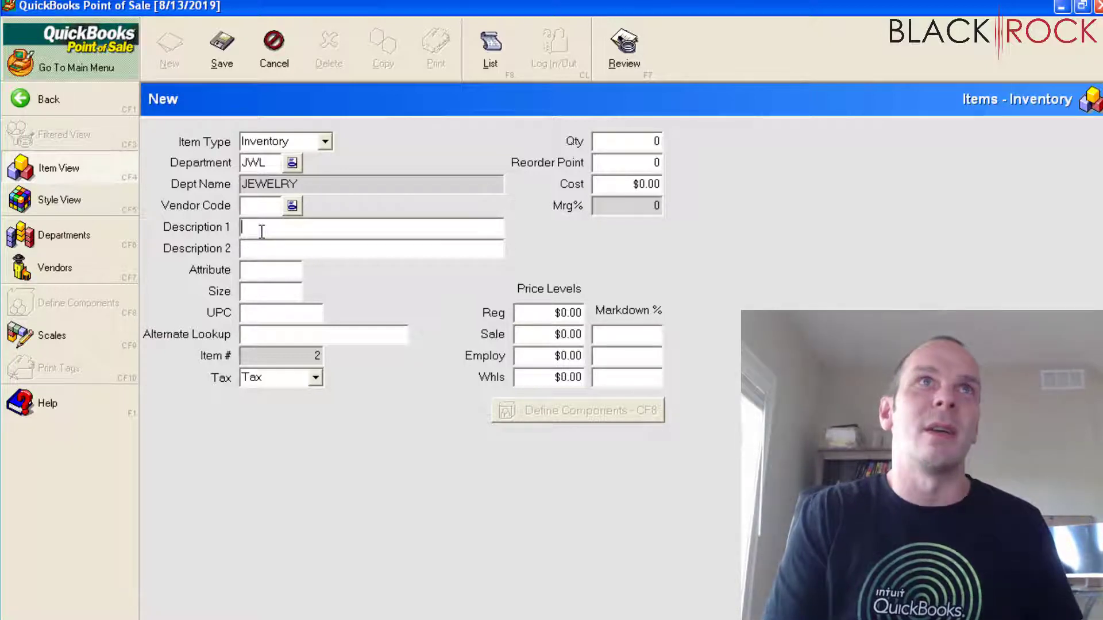
- Enter Blue Blazer as Description 1 and 1123-22 as the Alternate Lookup, and save the new item
text(Blue Blazer)
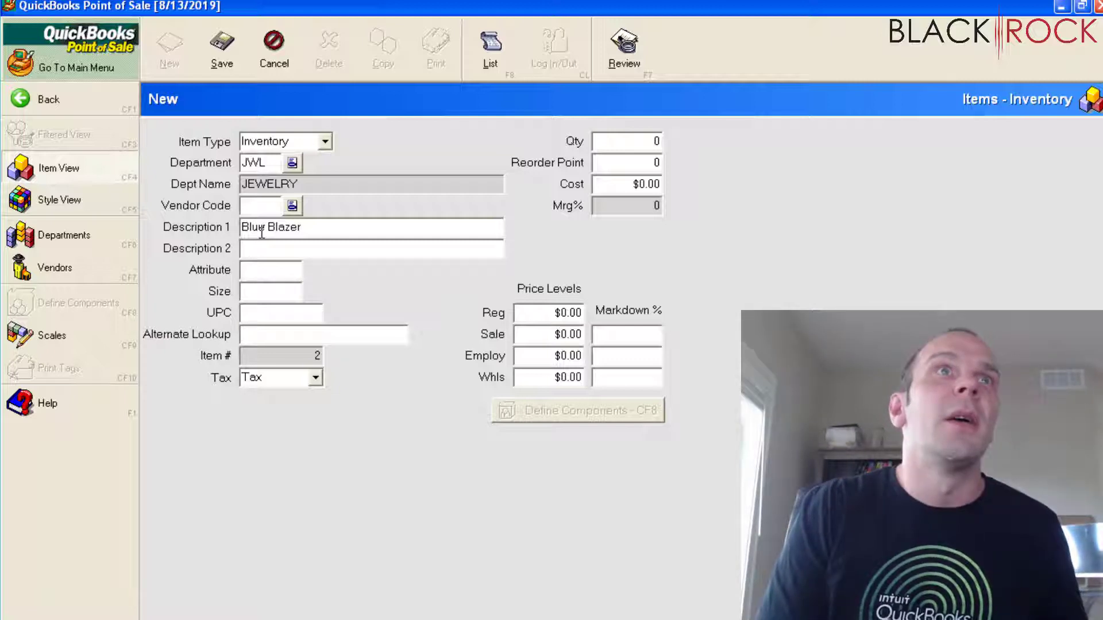
text(123-22)
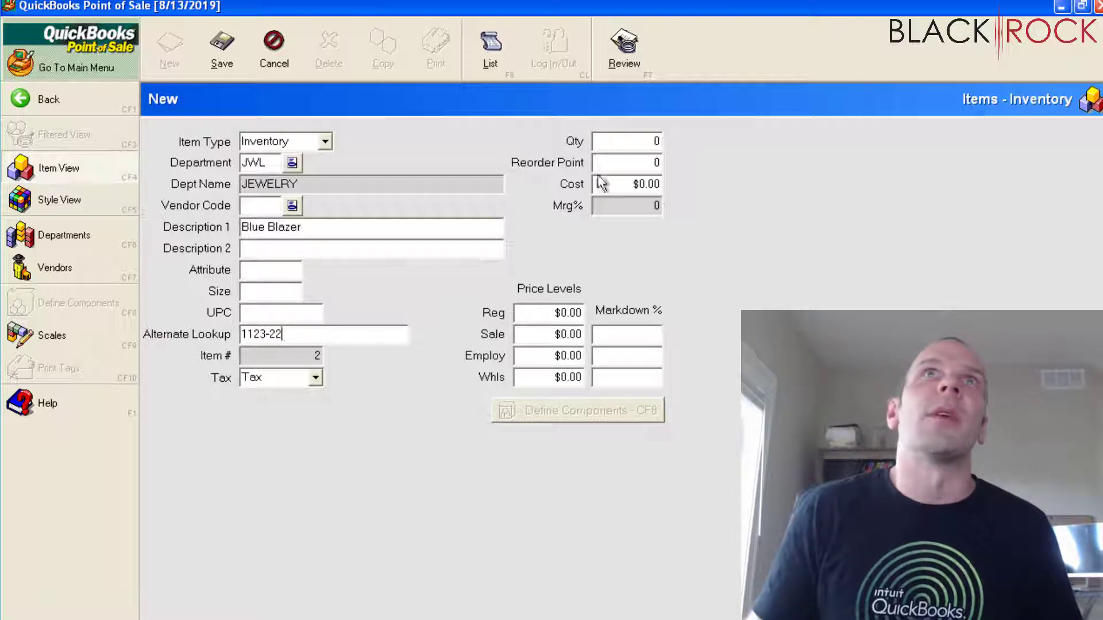
click(216, 50)
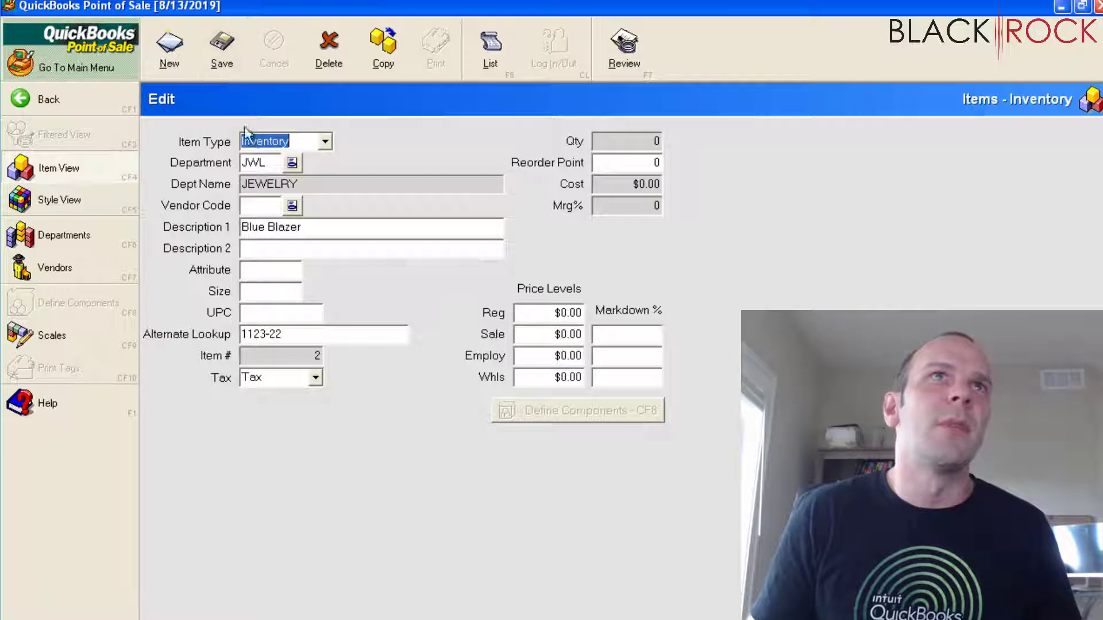
- Change the Blue Blazer item's department to GIRL'S (GRL) and save the item
click(292, 164)
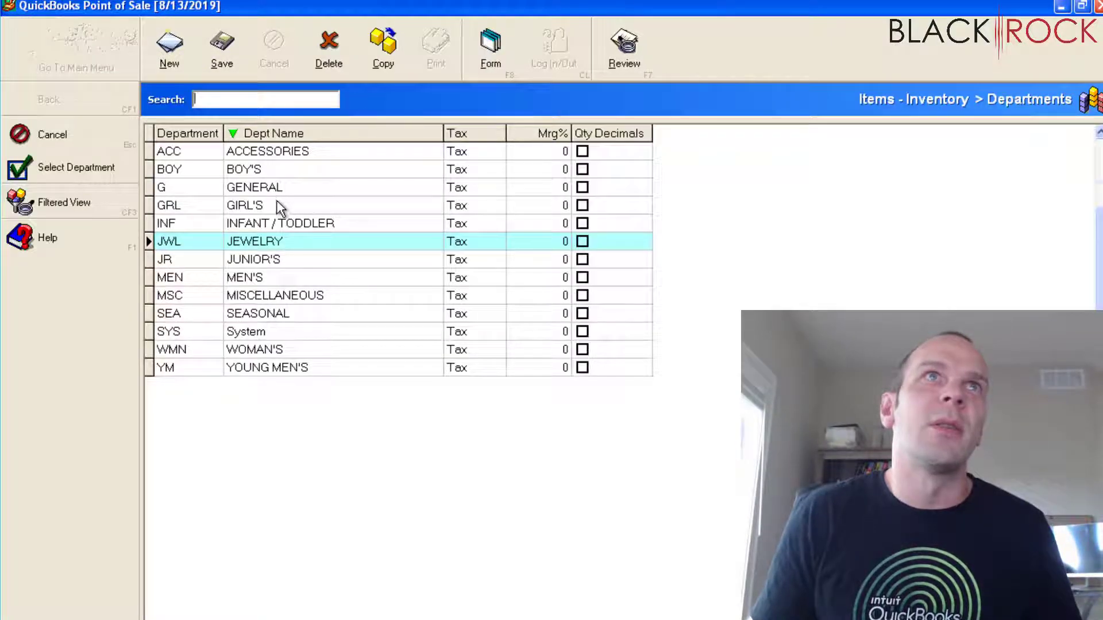
double_click(277, 201)
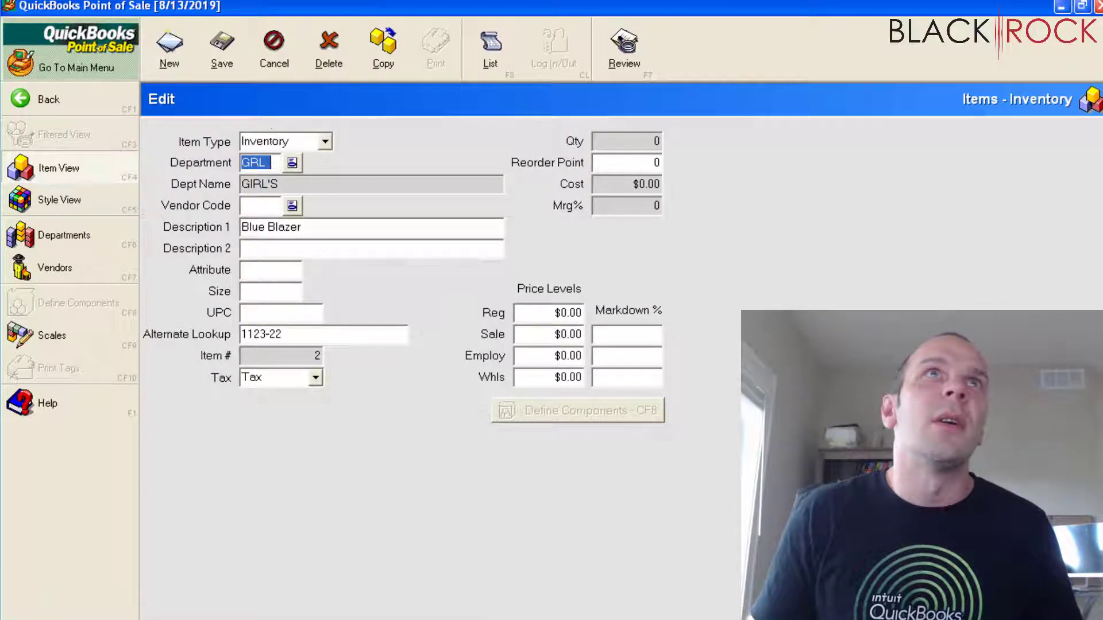
click(236, 58)
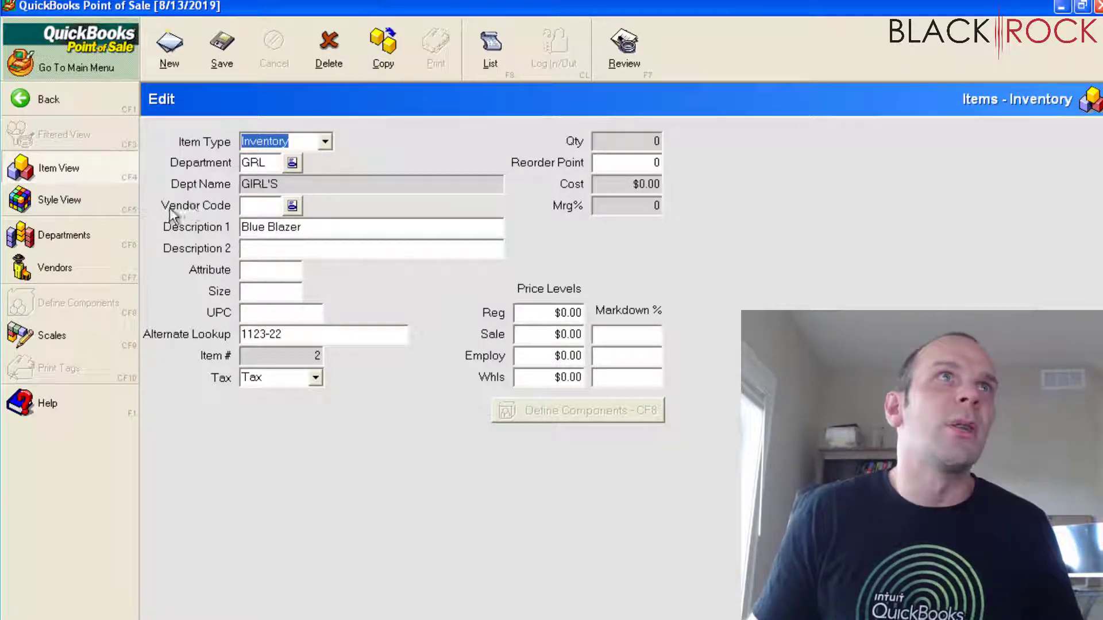
- Examine the Blue Blazer's style grid and the department list, and return to the inventory list
click(99, 202)
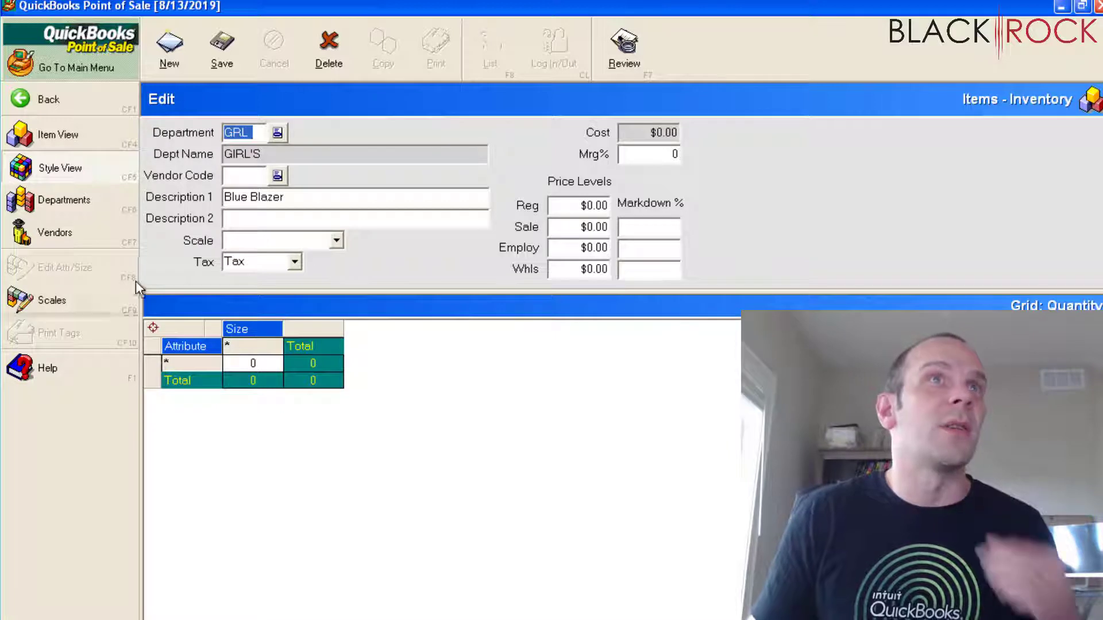
click(85, 208)
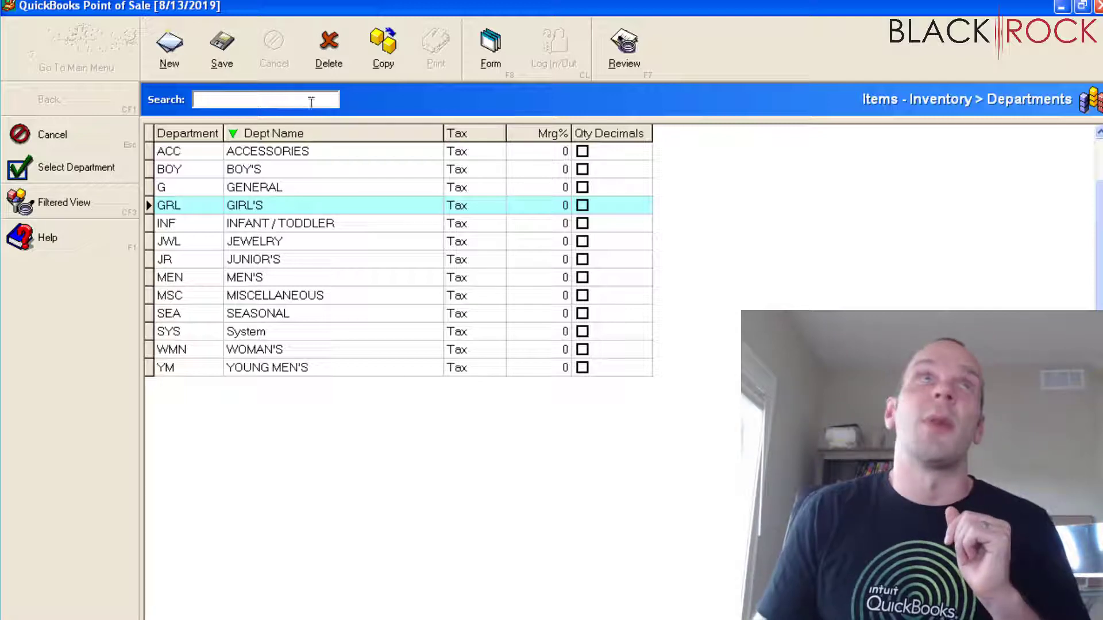
click(67, 134)
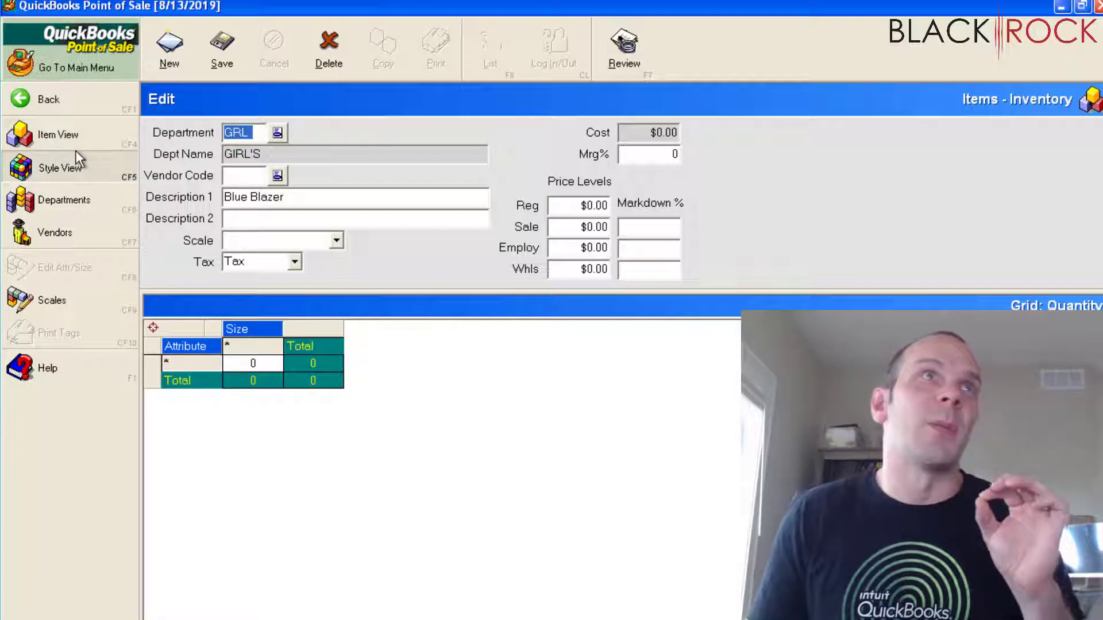
click(46, 100)
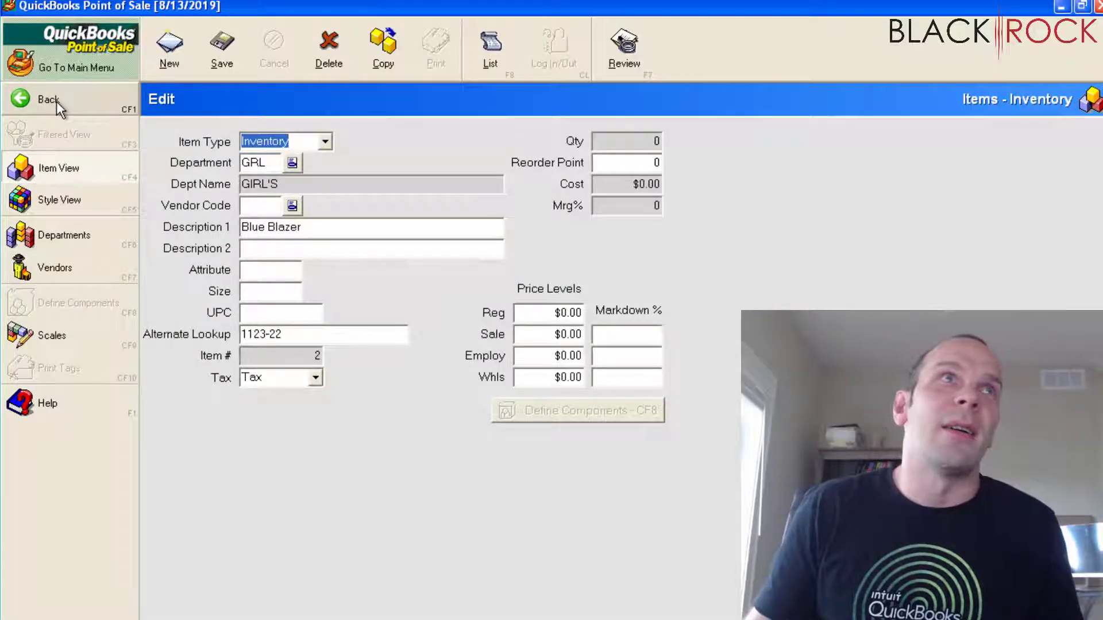
click(56, 101)
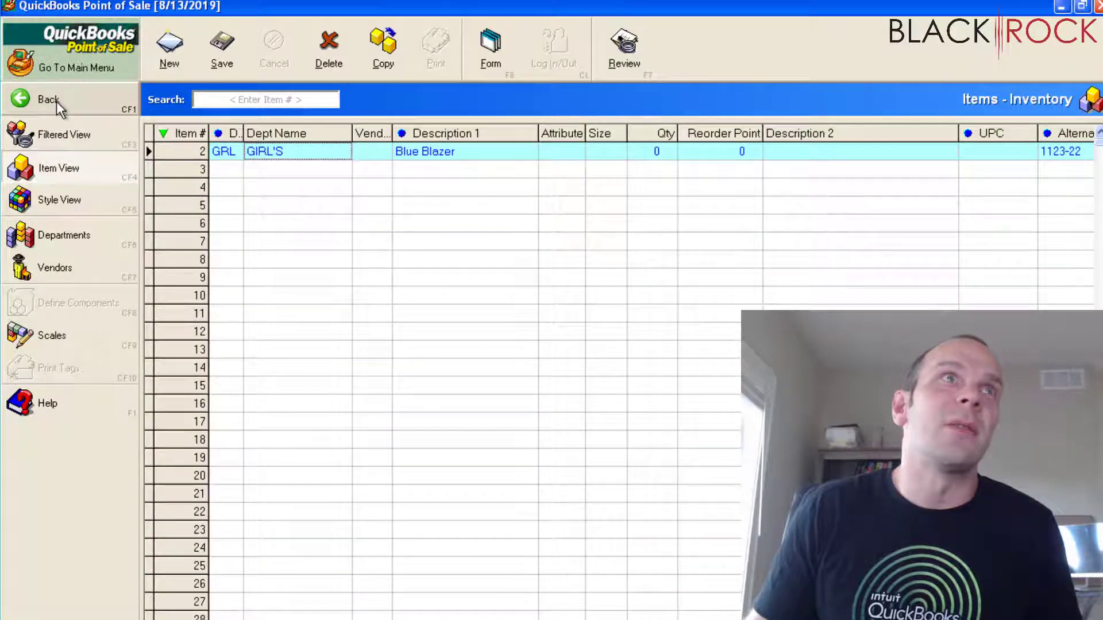
- Start a new purchase order from the Purchasing area and assign it to the System (SYS) vendor
click(56, 101)
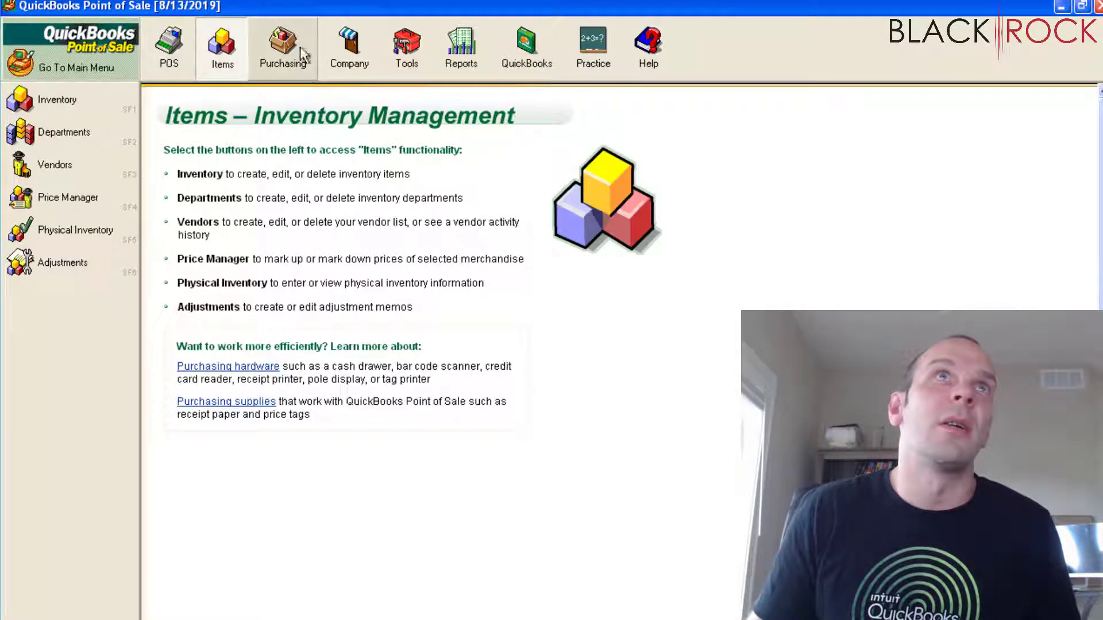
click(297, 49)
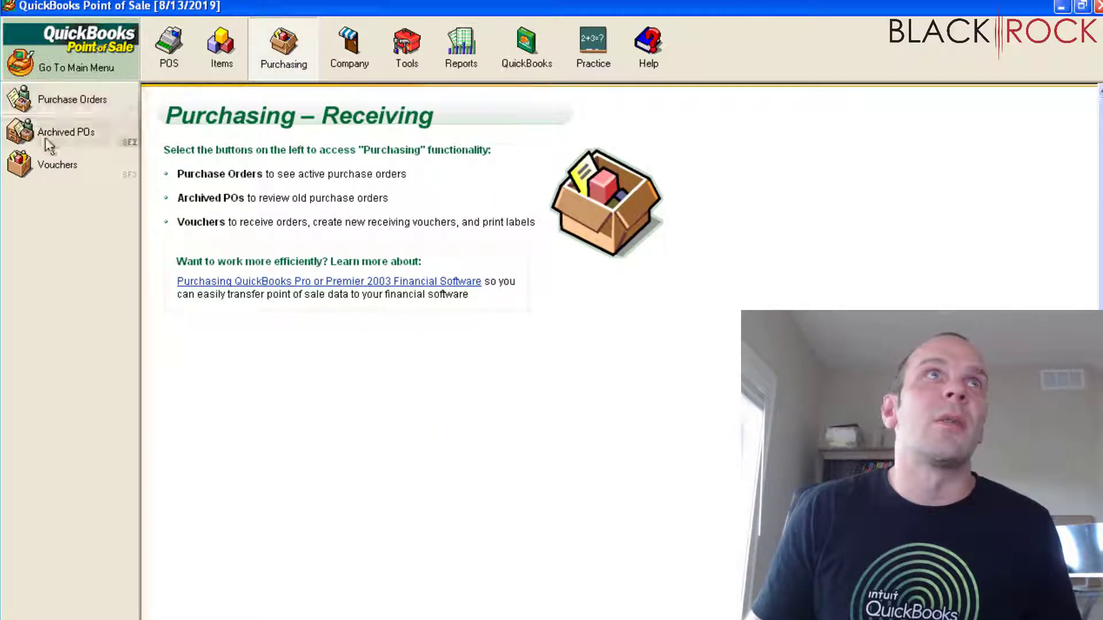
click(61, 106)
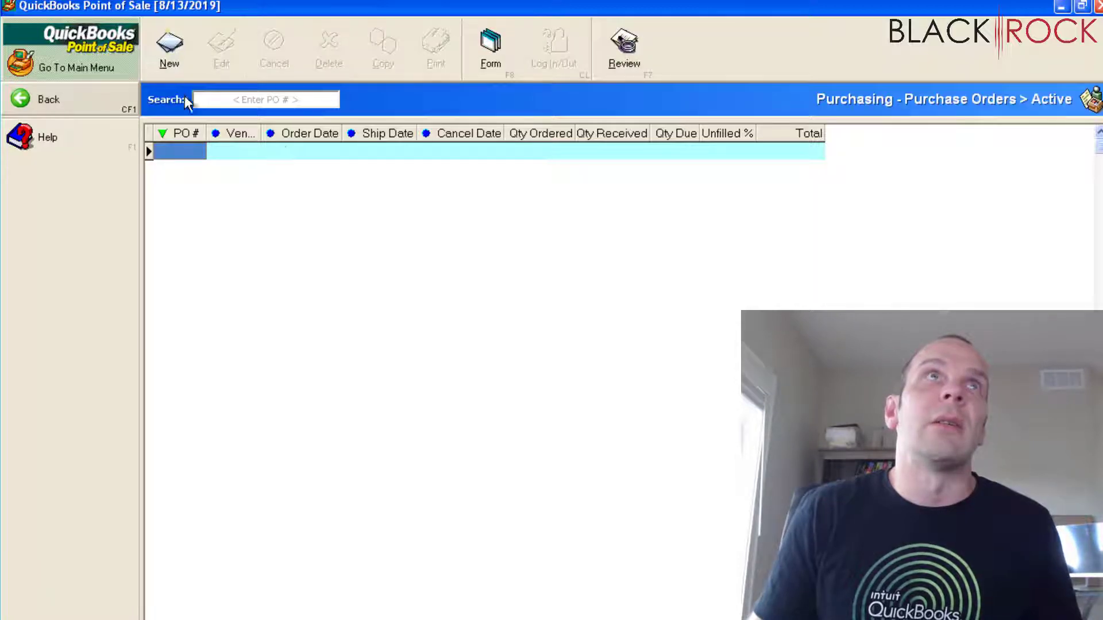
click(164, 64)
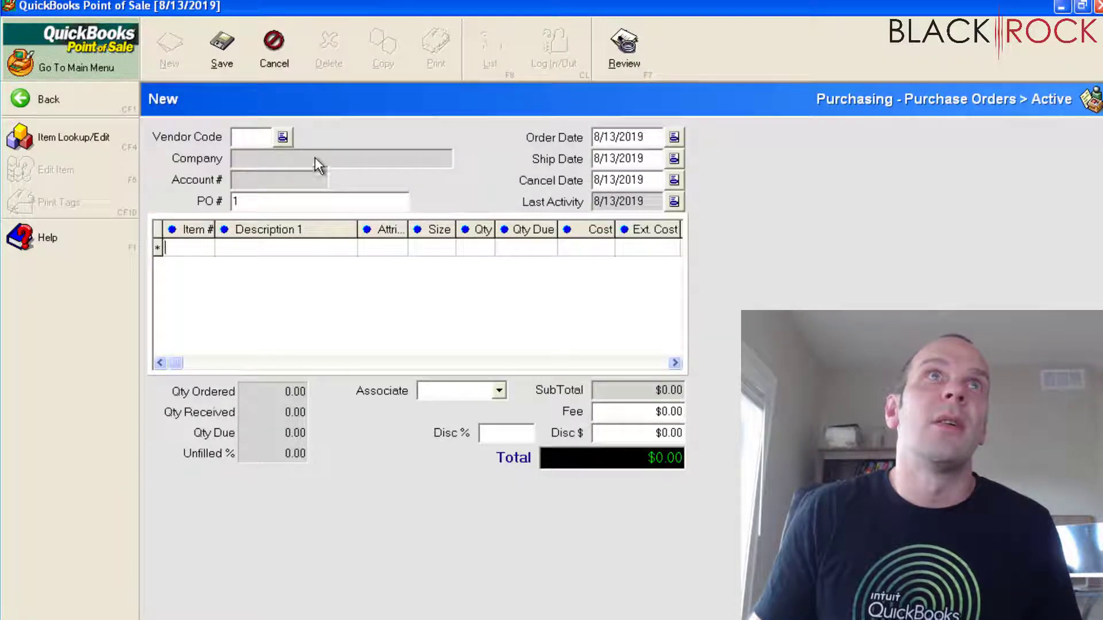
click(282, 137)
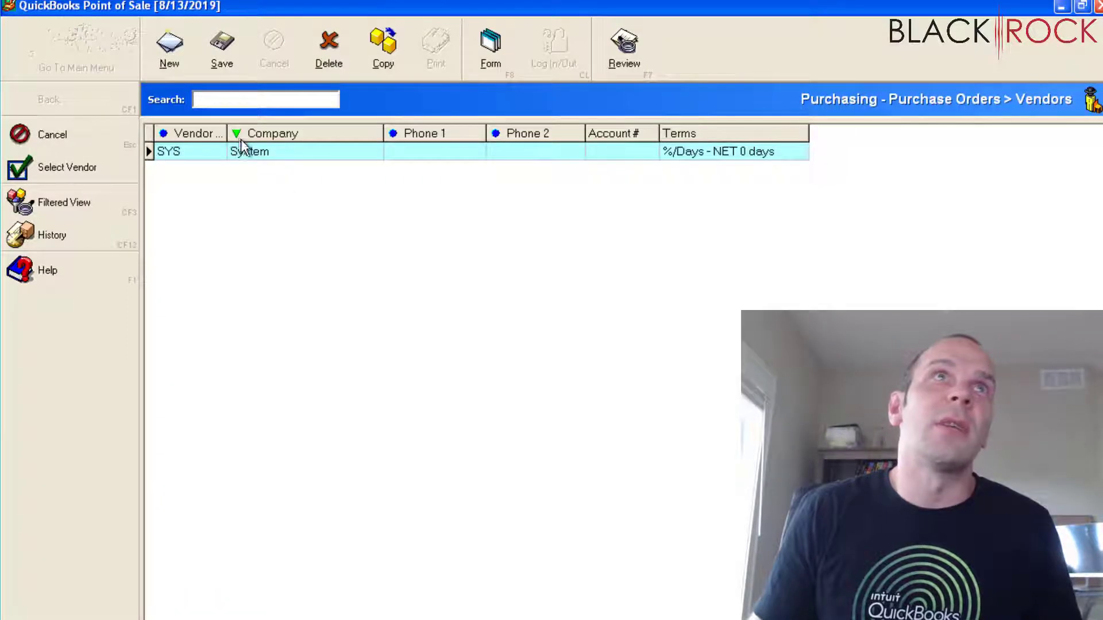
double_click(243, 151)
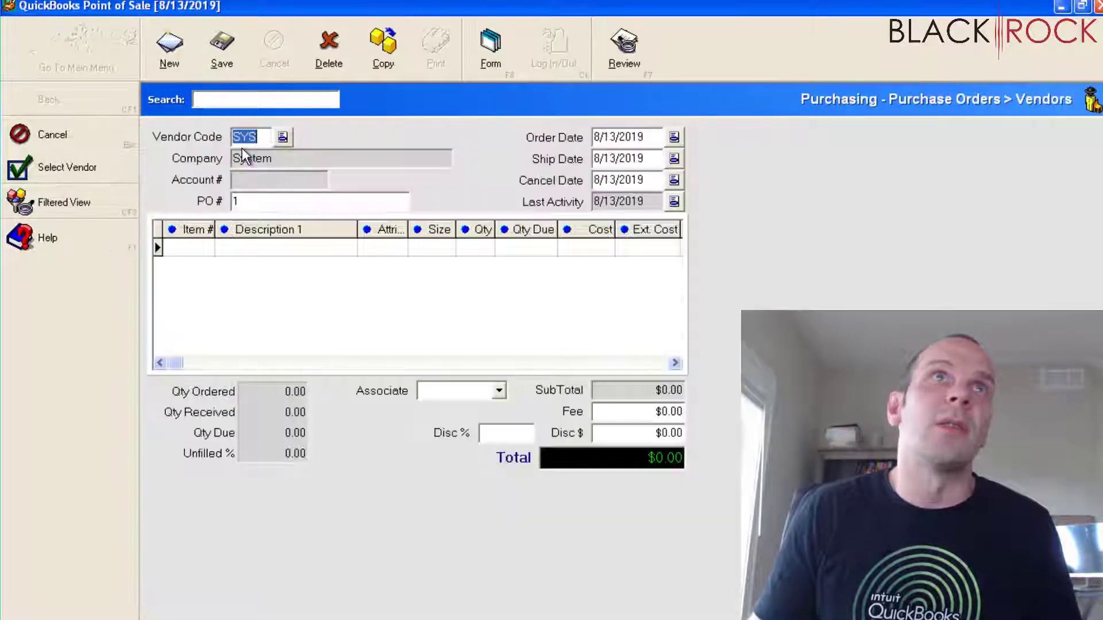
- Add the Blue Blazer to the purchase order with a quantity of 5, and save the order
click(266, 246)
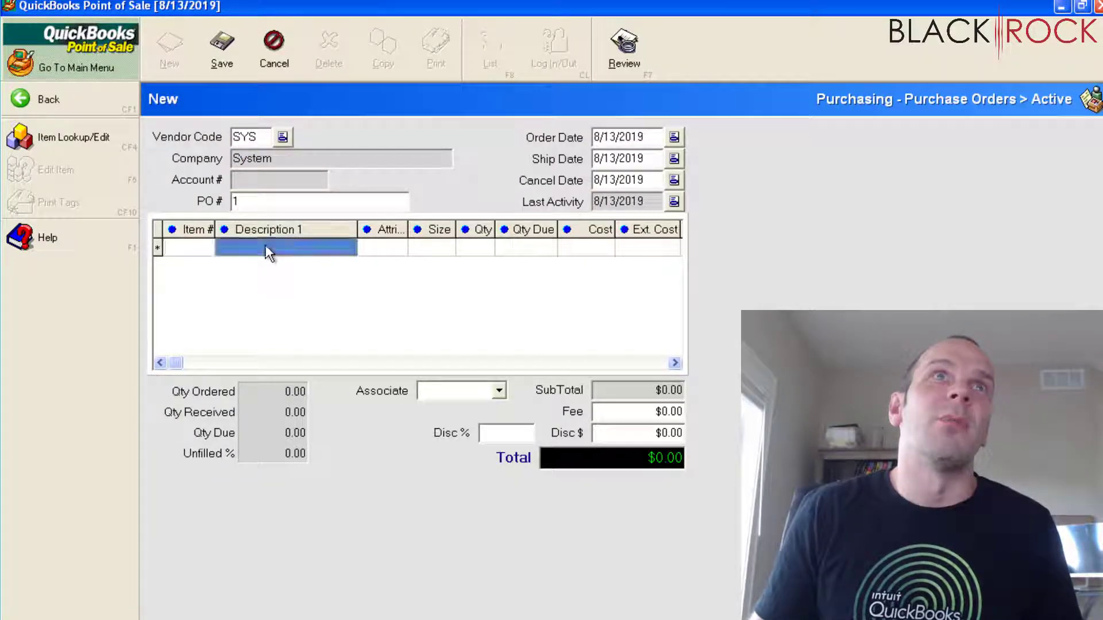
double_click(206, 246)
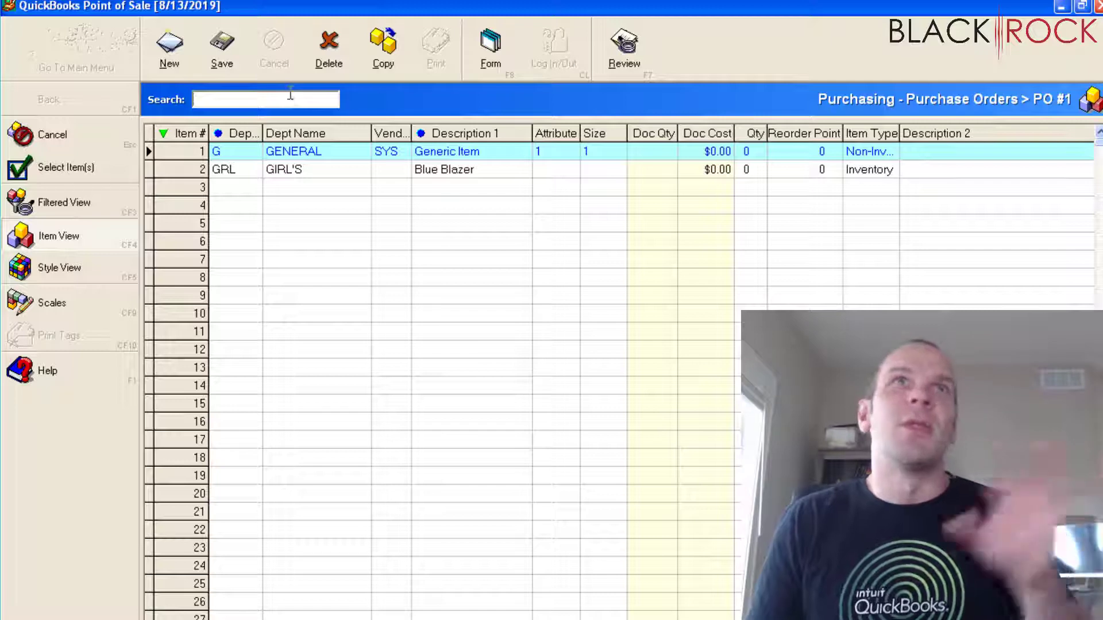
double_click(493, 173)
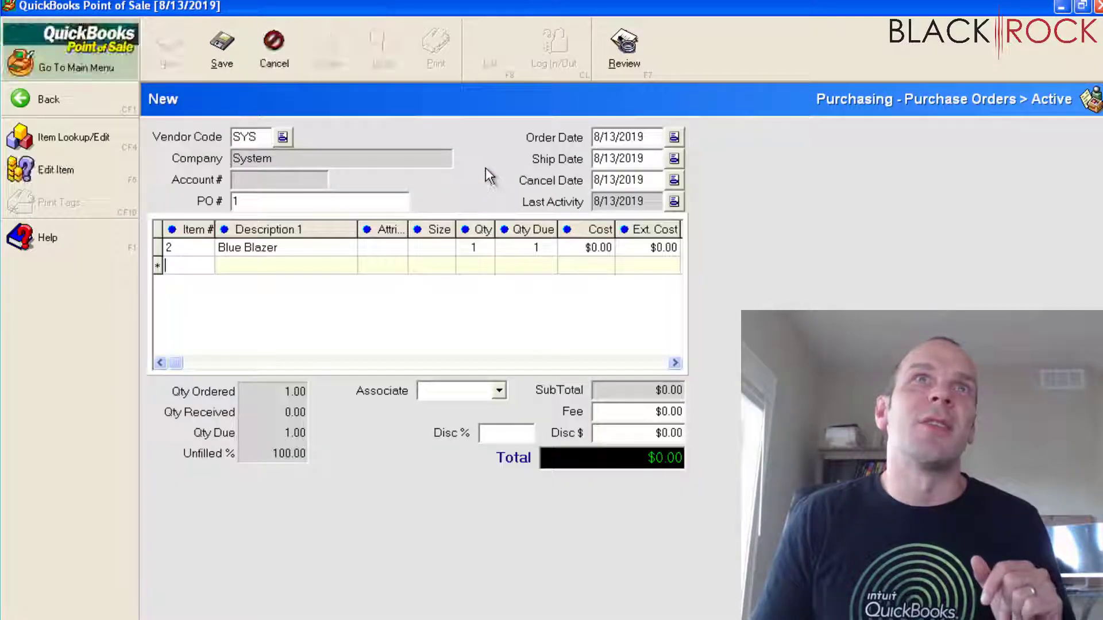
click(470, 244)
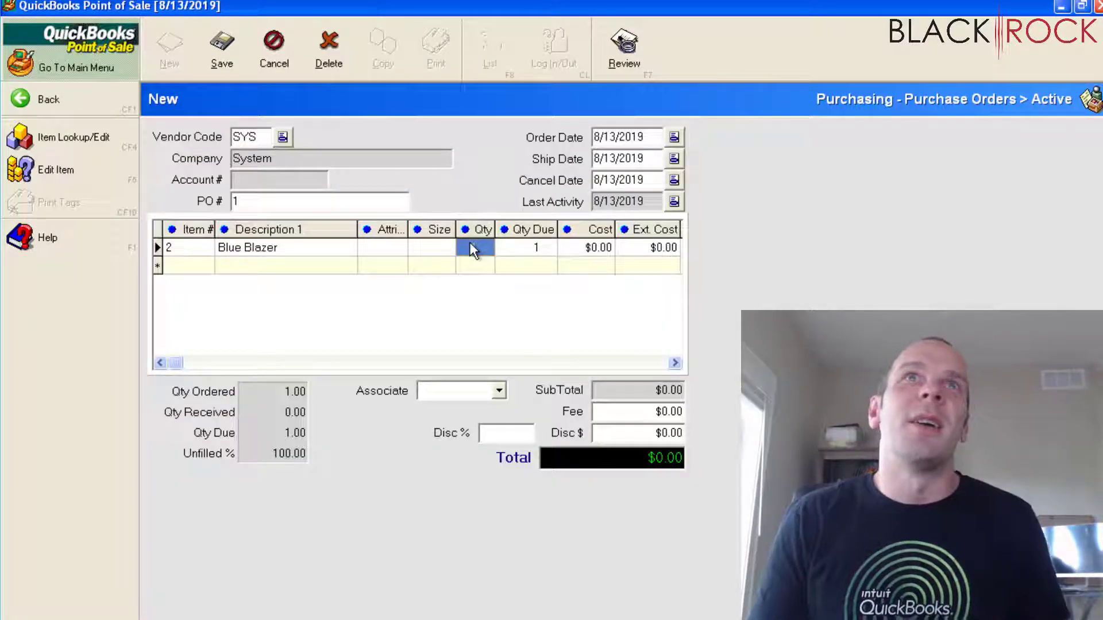
text(5)
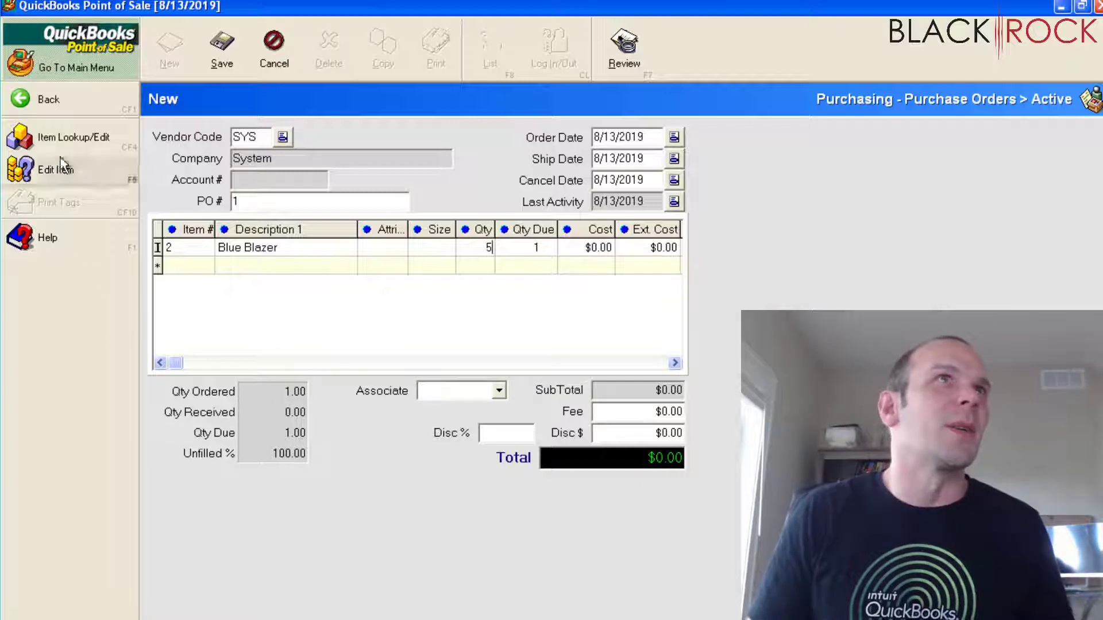
click(213, 55)
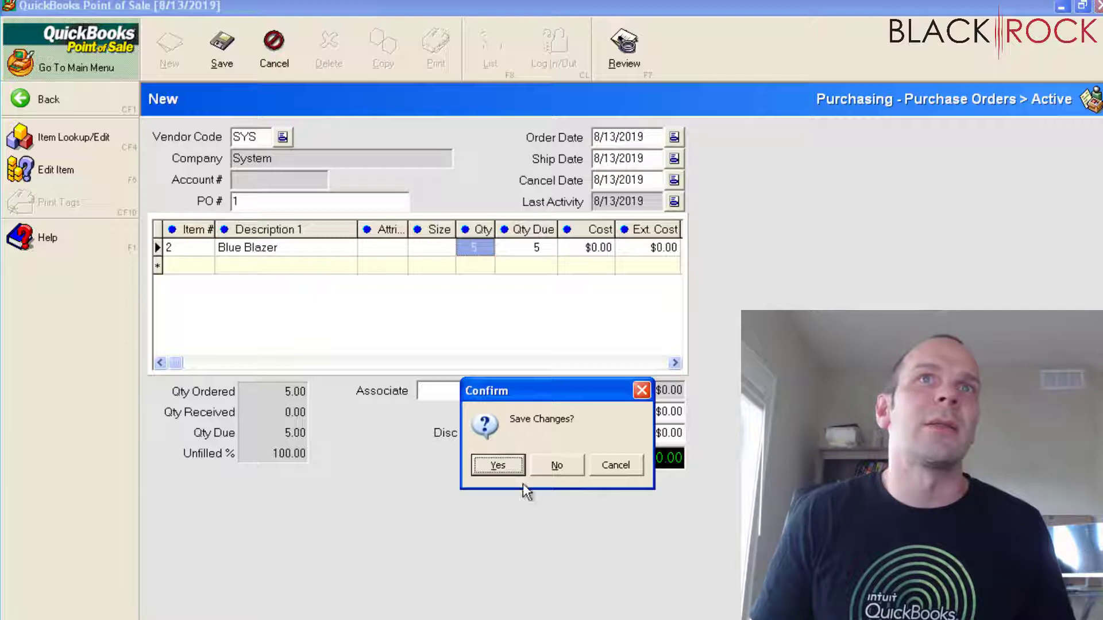
click(509, 465)
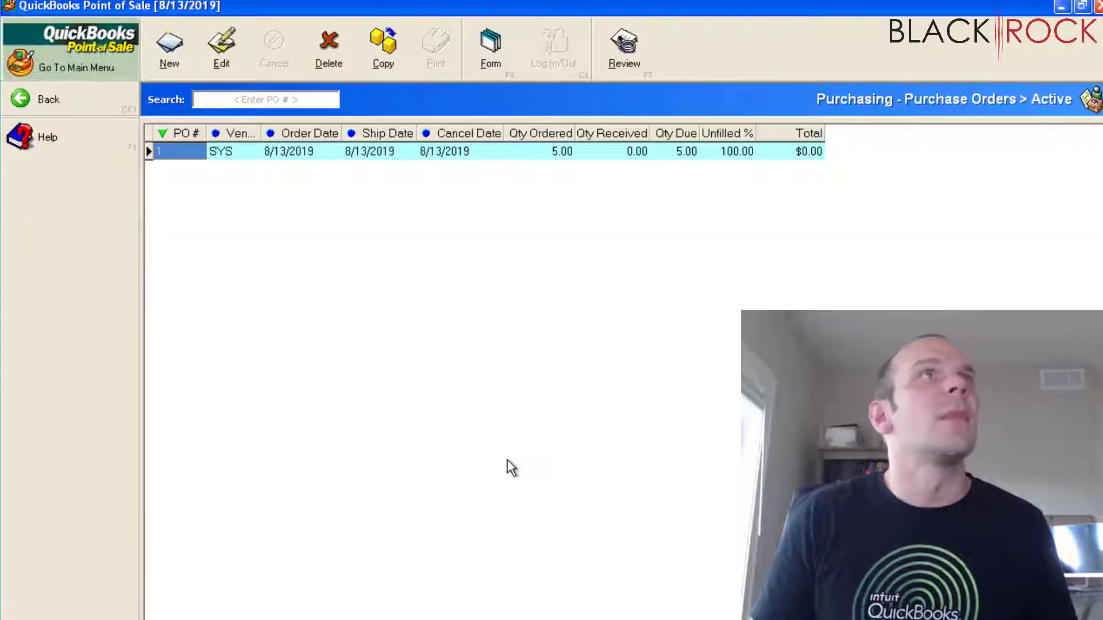
- Leave the purchase orders and open a new sales receipt in the POS area
click(83, 112)
click(64, 73)
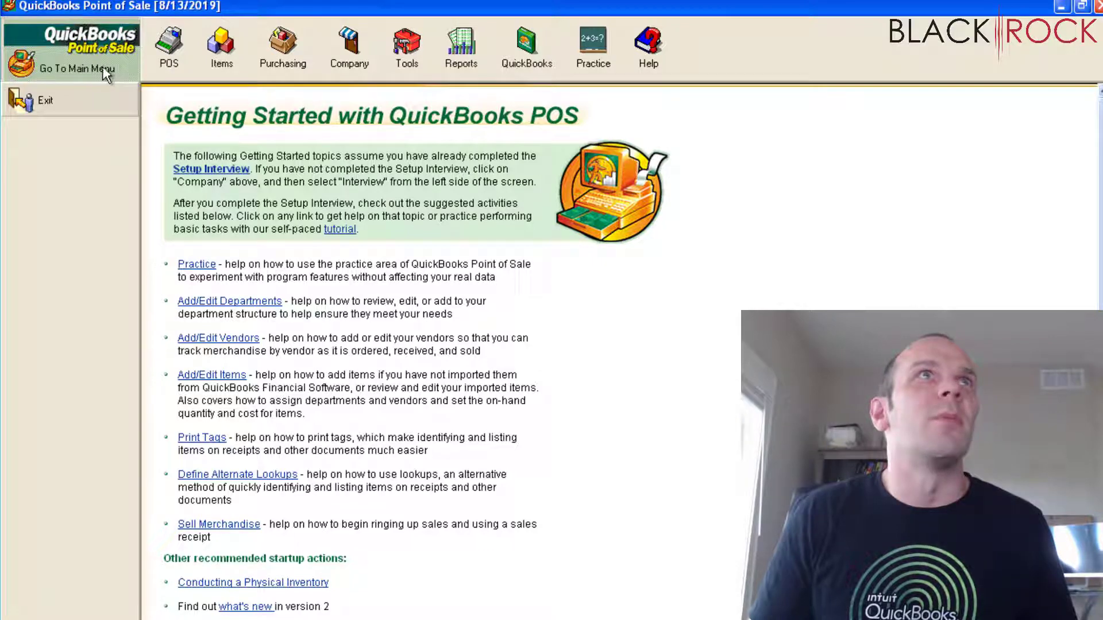
click(159, 59)
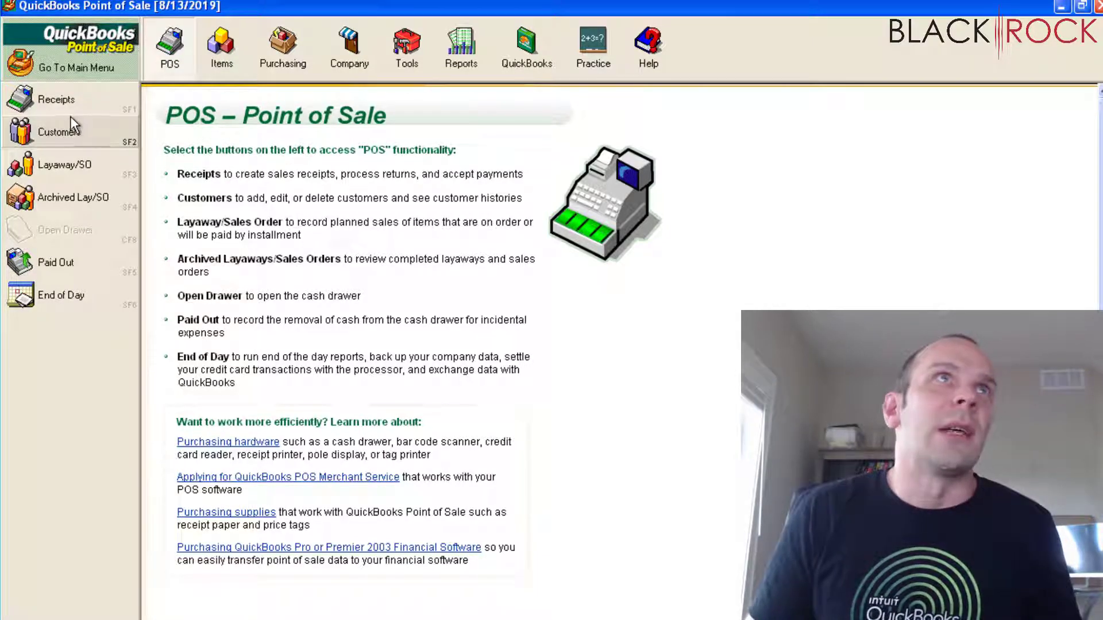
click(60, 105)
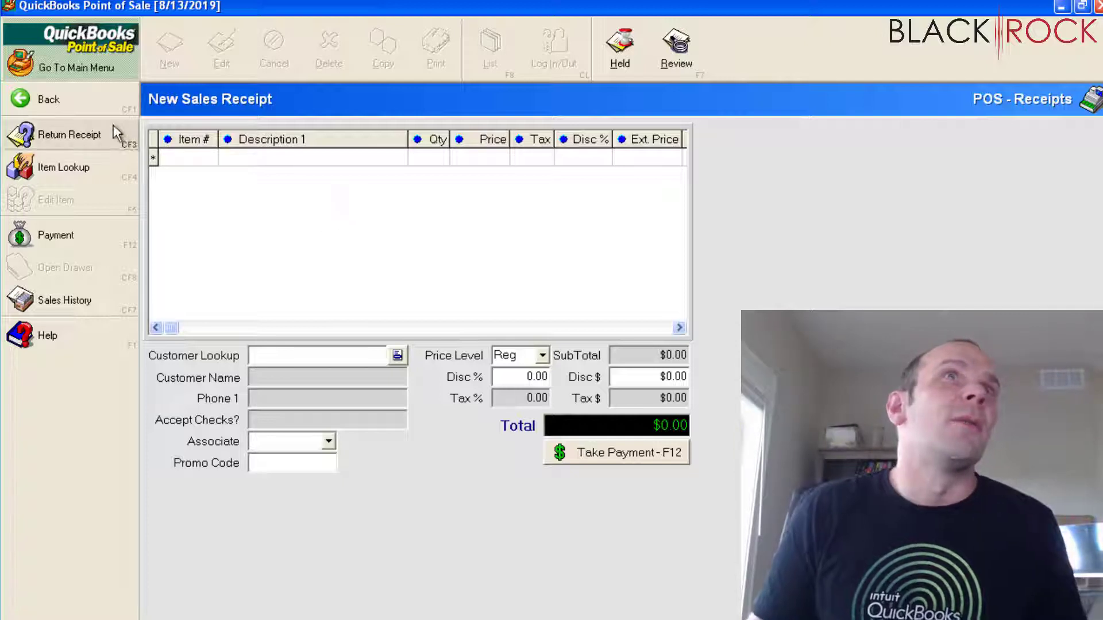
double_click(181, 156)
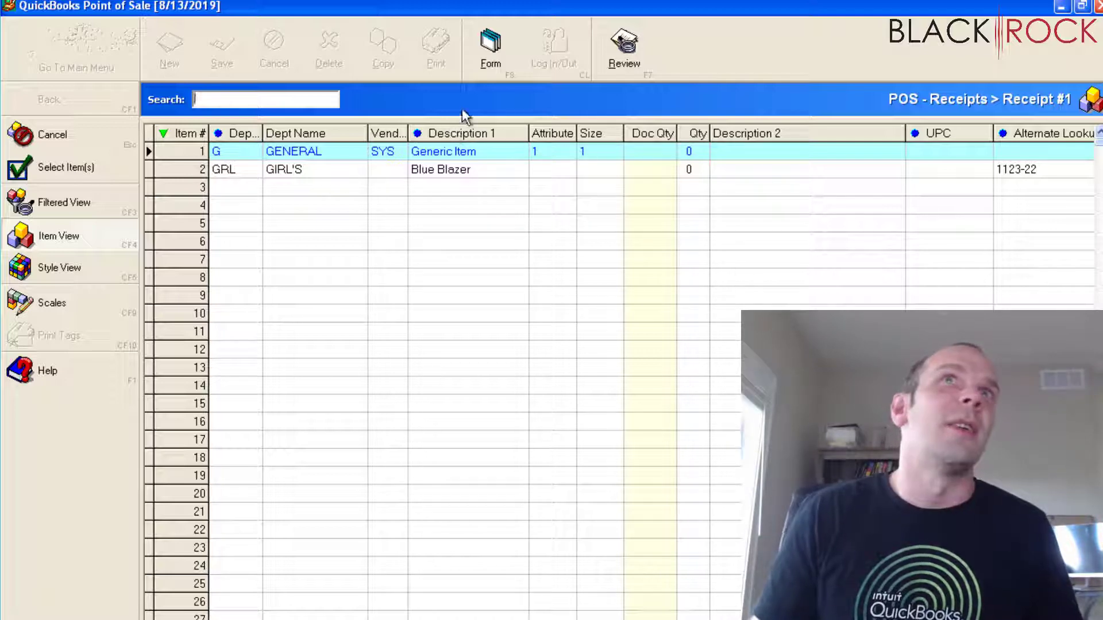
click(81, 137)
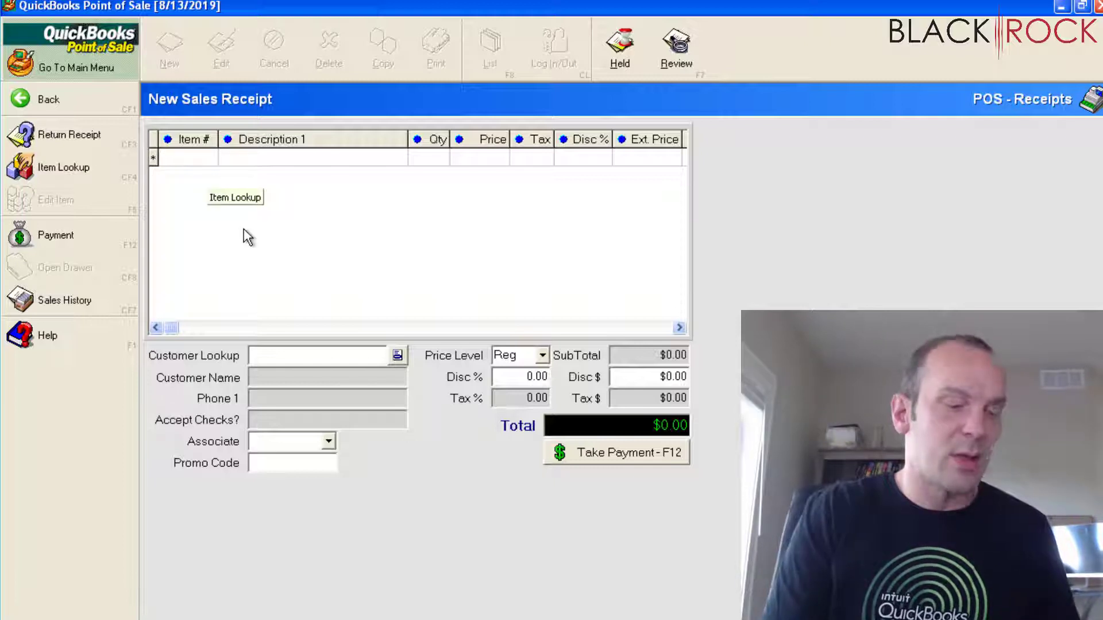
text(blaz)
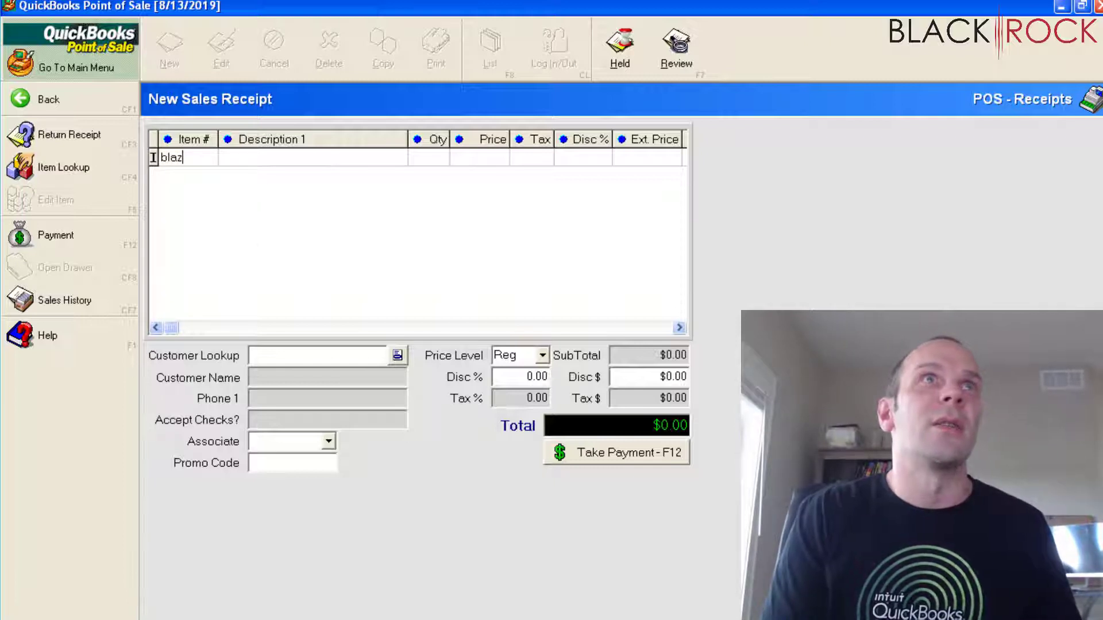
key(BackSpace)
key(BackSpace)
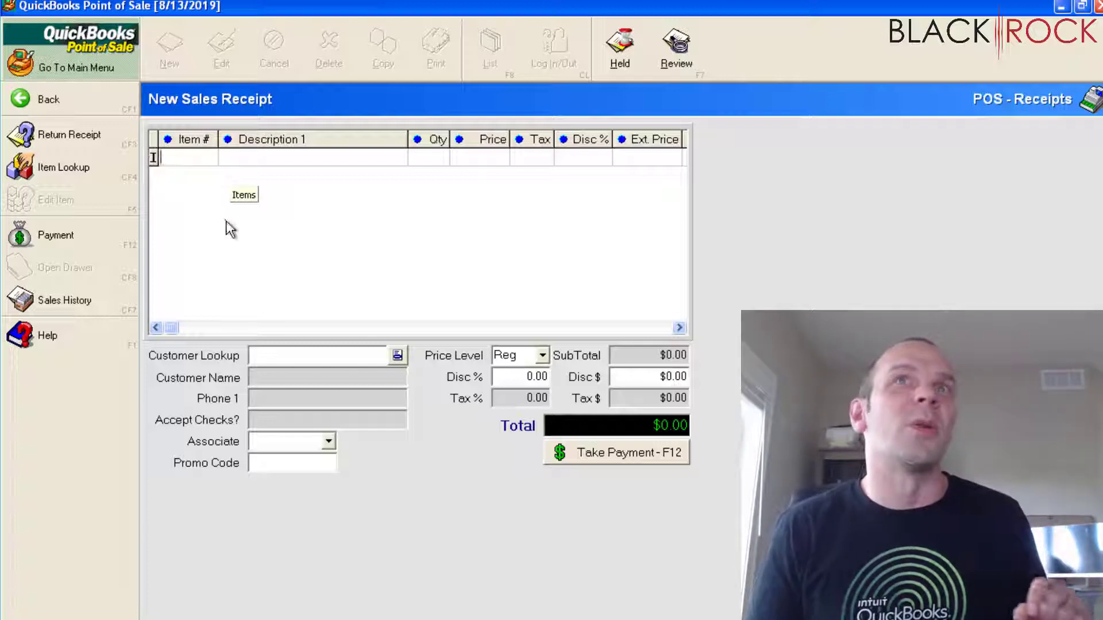
- Add the Blue Blazer from the item list to the sales receipt with a quantity of 3
double_click(188, 160)
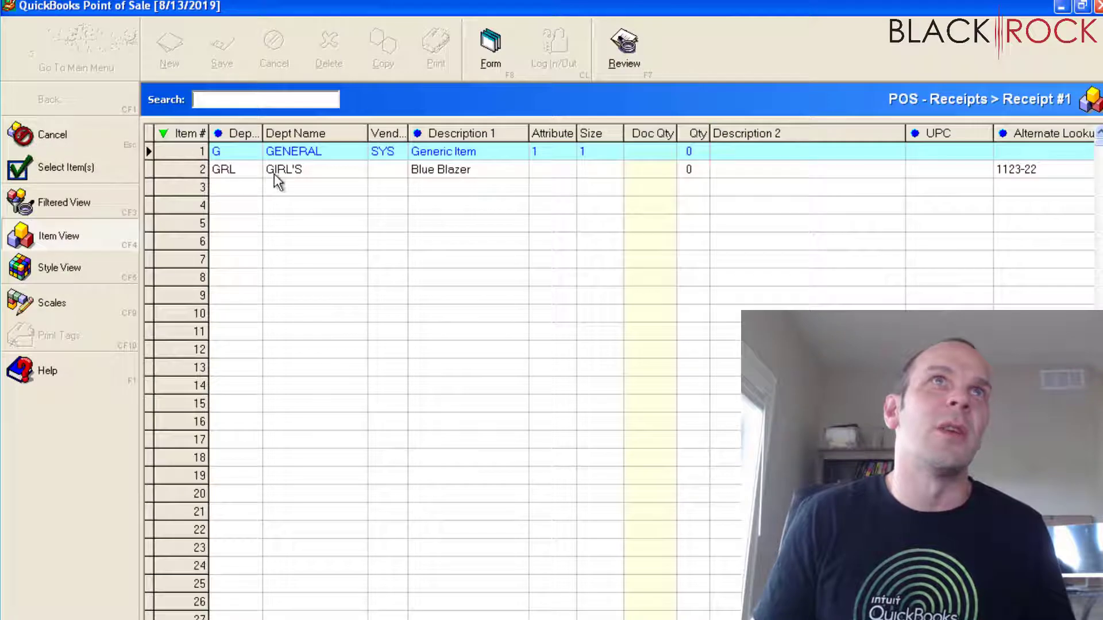
double_click(277, 173)
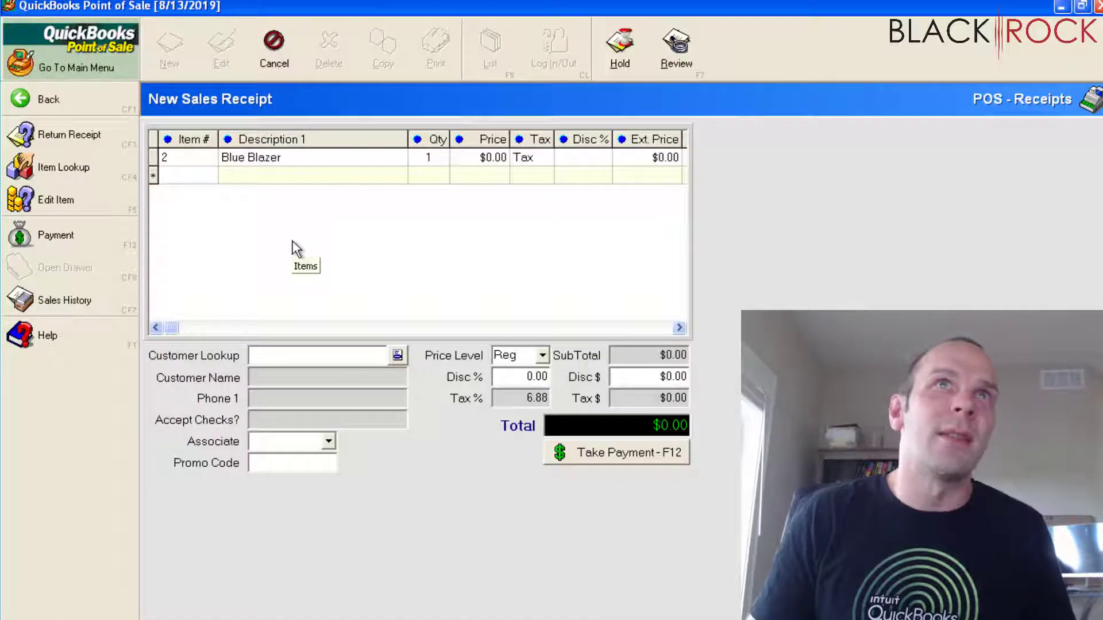
click(437, 159)
key(BackSpace)
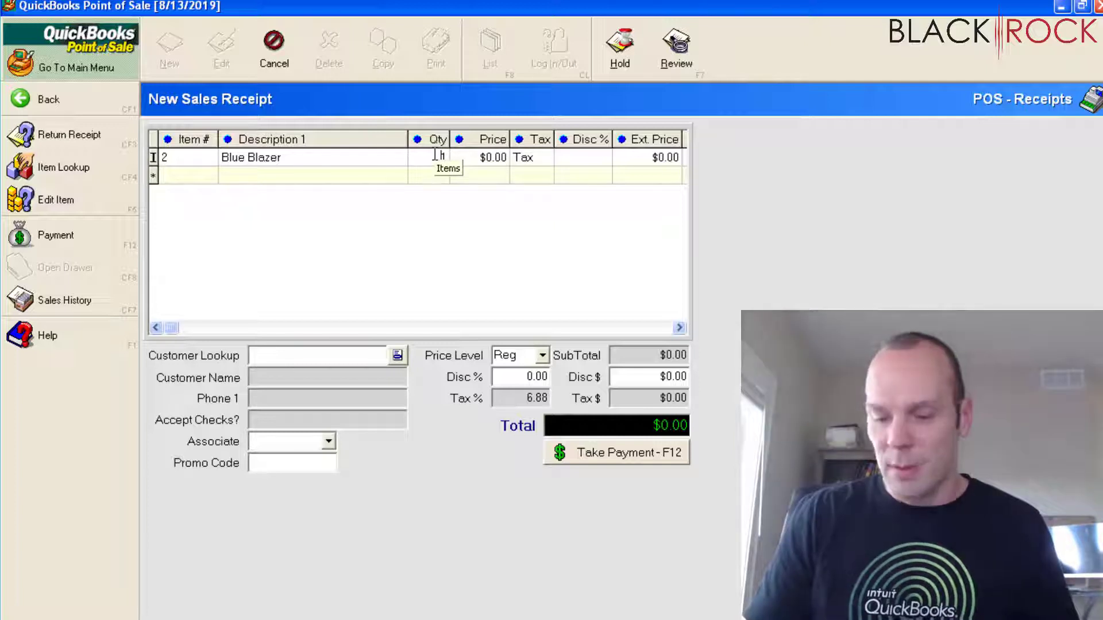
key(BackSpace)
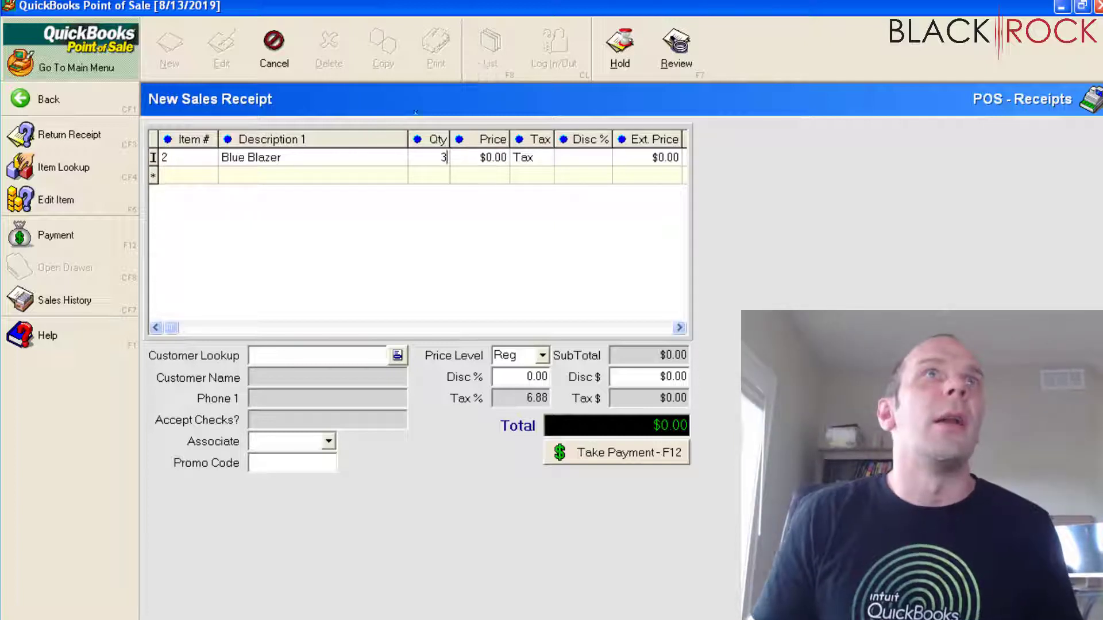
click(240, 175)
double_click(215, 174)
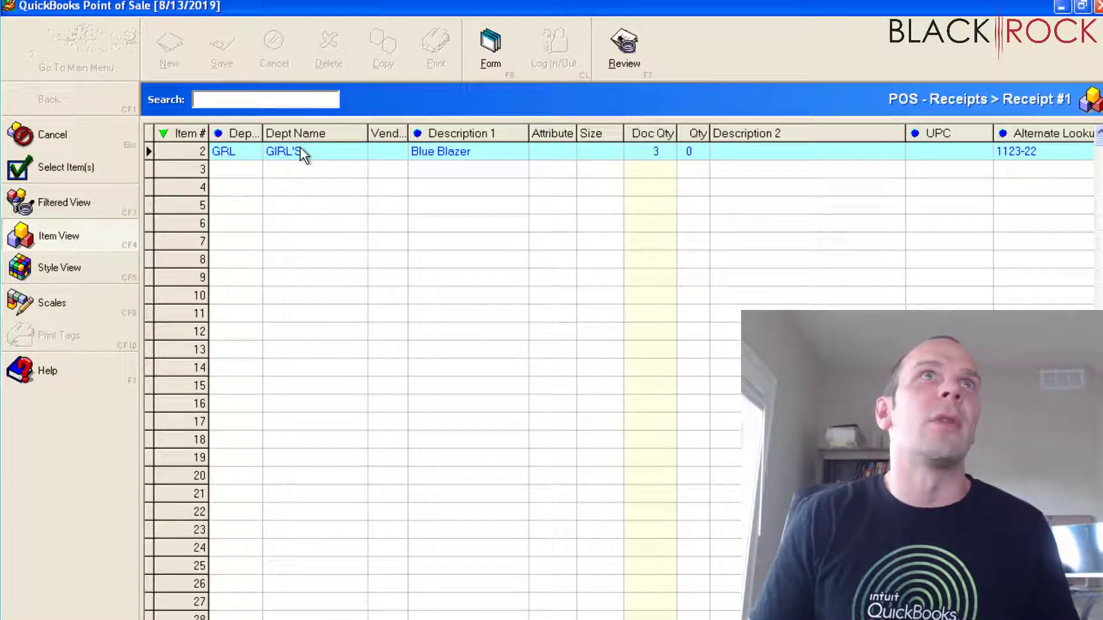
text(GENER)
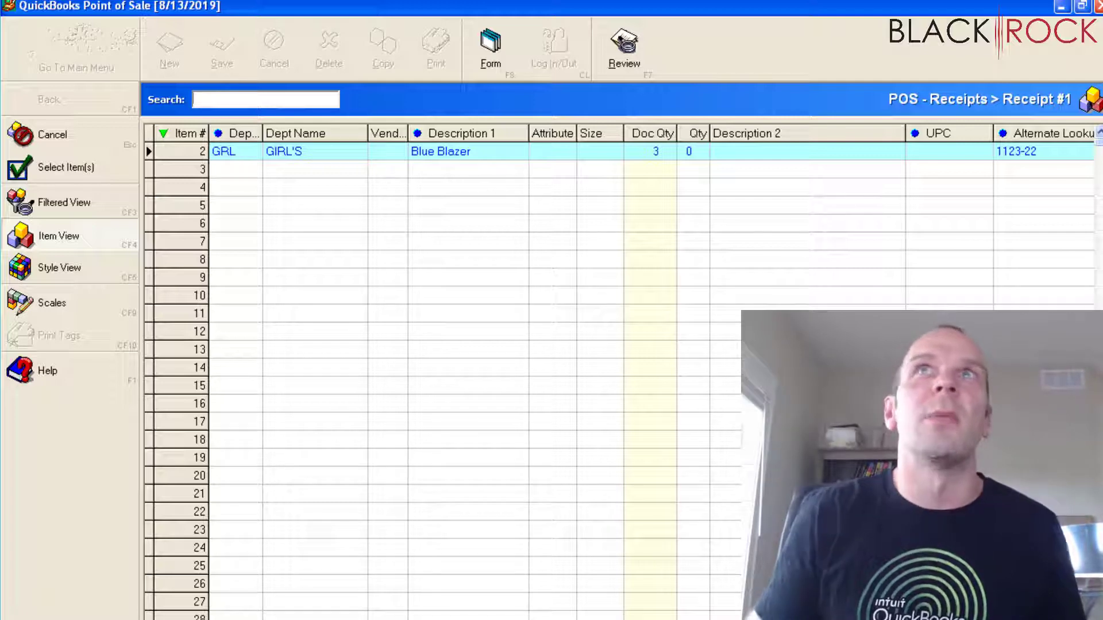
click(246, 188)
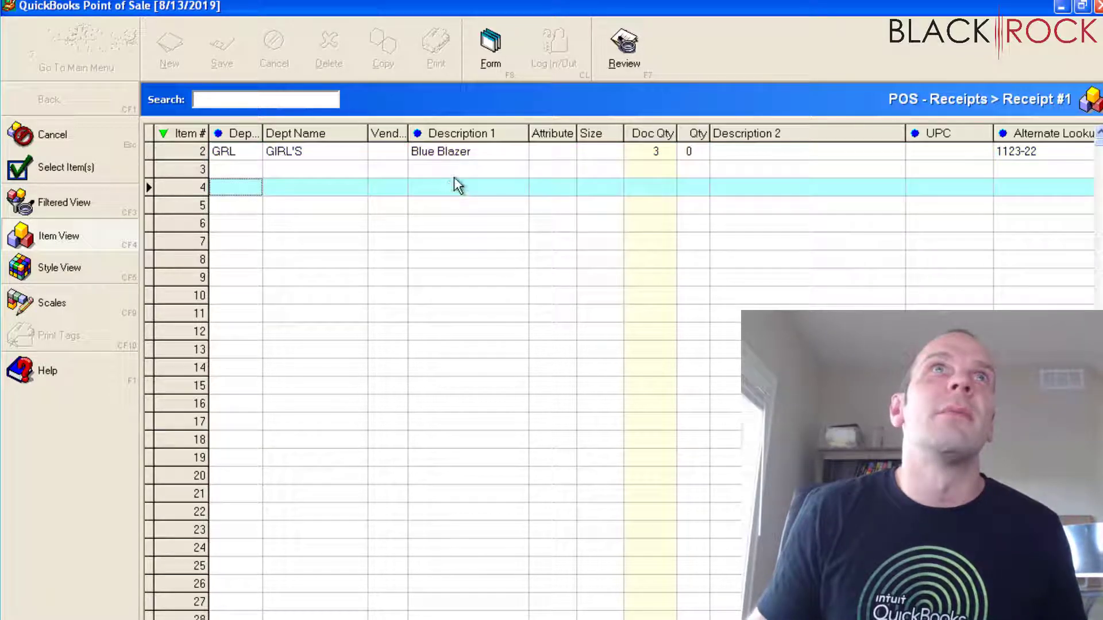
click(51, 143)
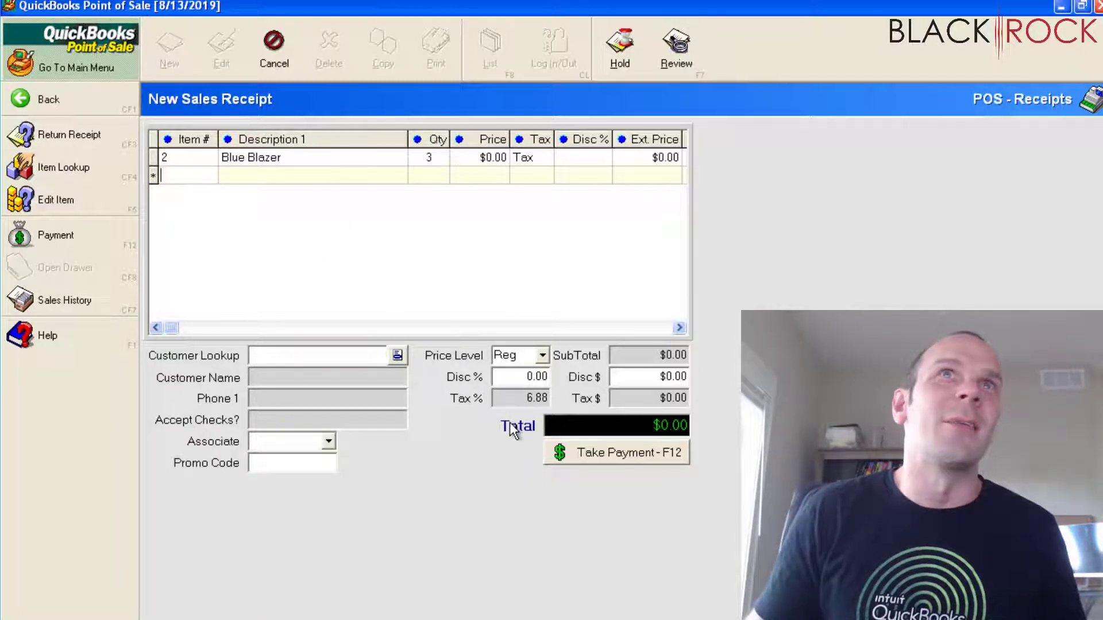
- Examine the Blue Blazer's cost, margin and regular price in the item list, and return to the sales receipt
double_click(498, 158)
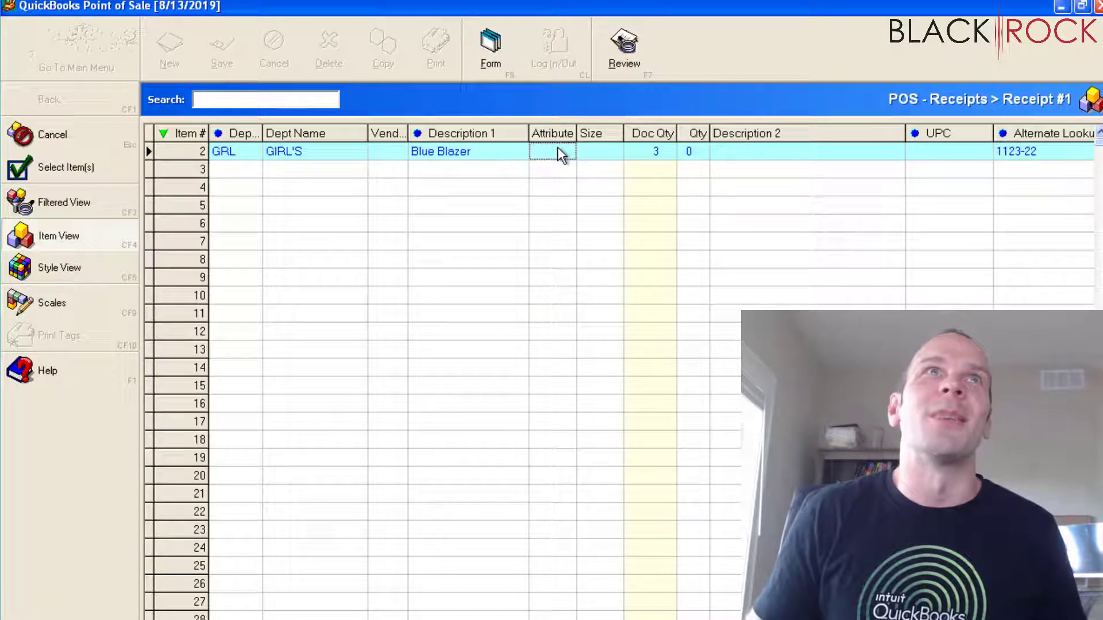
key(Tab)
key(Tab)
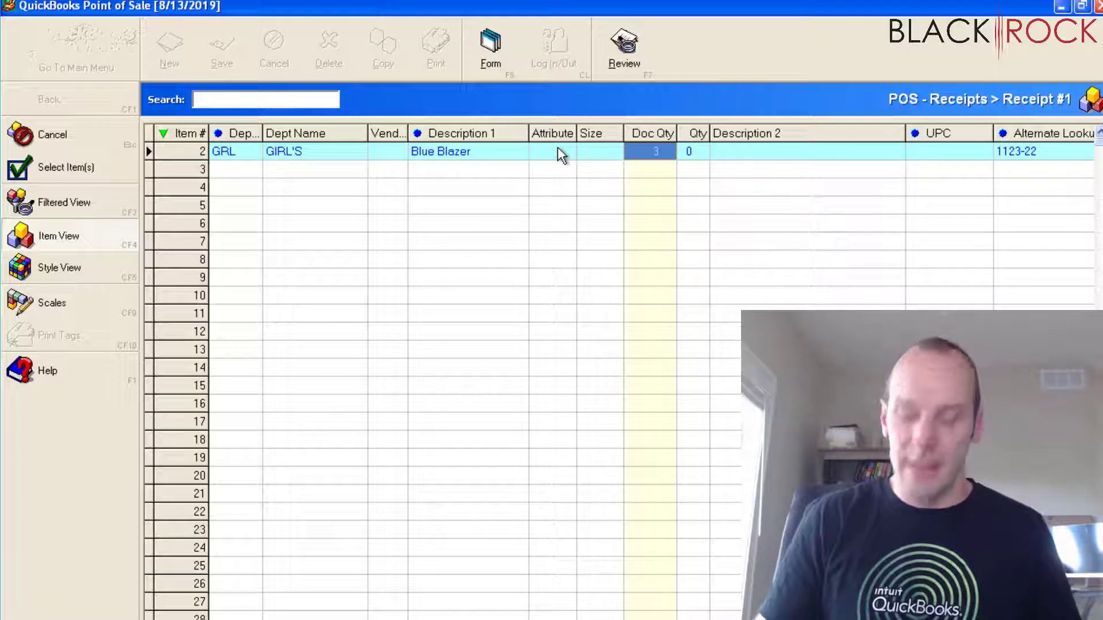
key(Tab)
key(Tab)
key(Tab)
key(Tab)
key(Tab)
key(Tab)
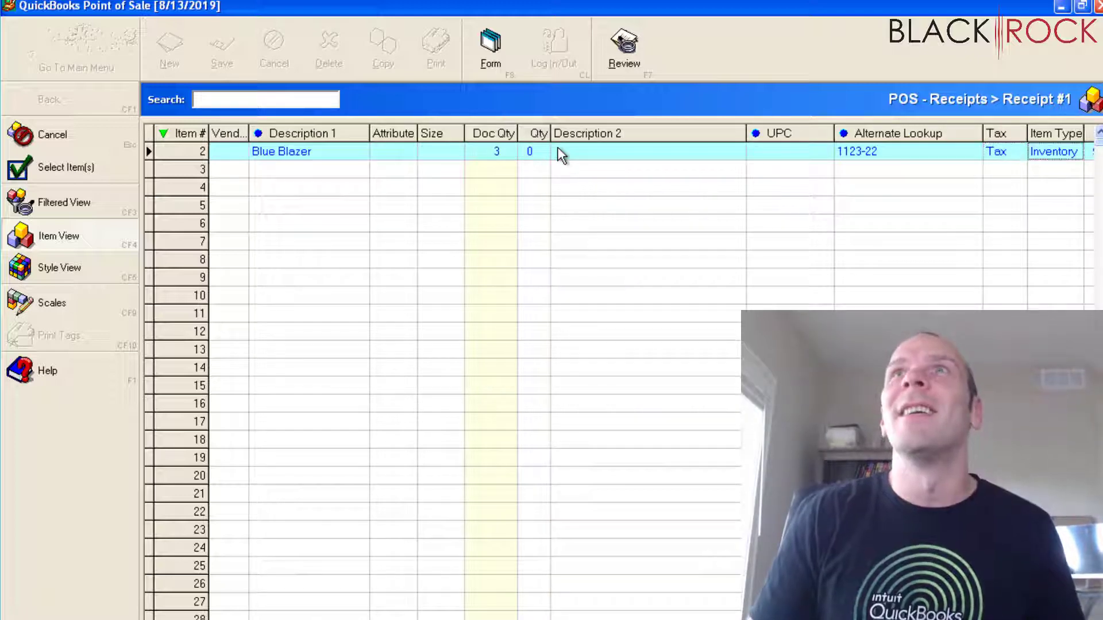
key(Tab)
key(Tab)
key(Tab)
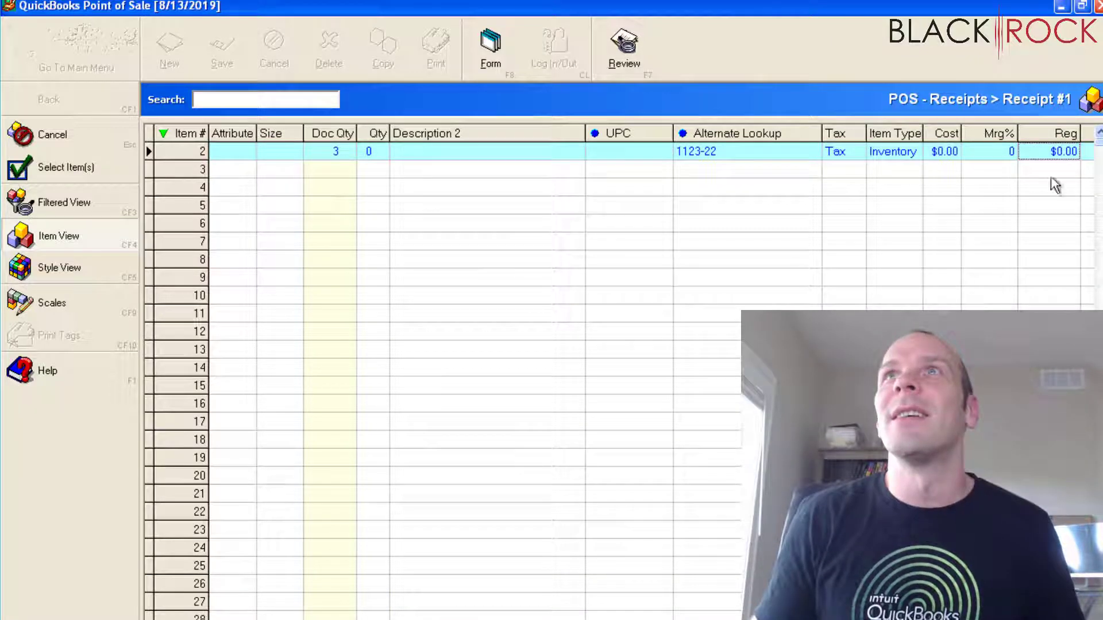
double_click(1050, 154)
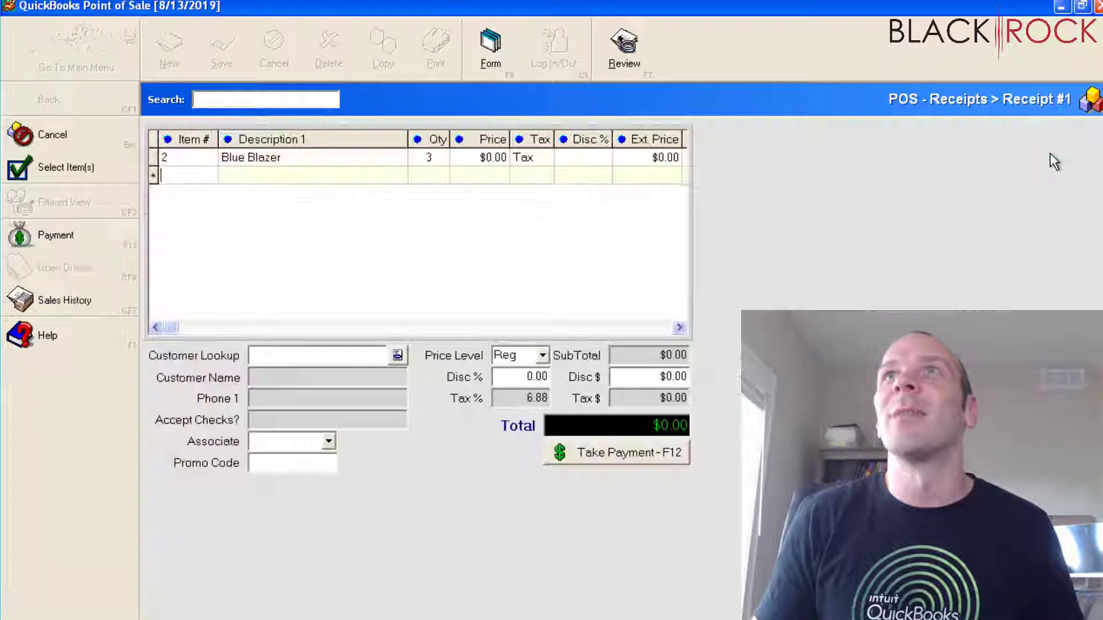
- Return to the sales receipt, discard it, and go back to the main menu
click(663, 161)
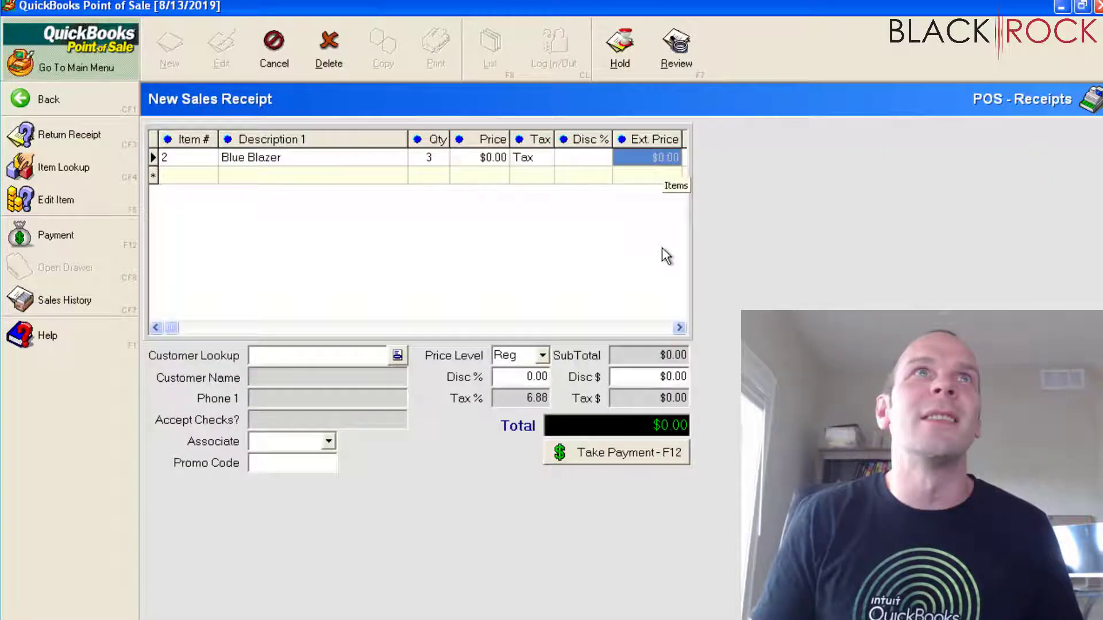
click(288, 60)
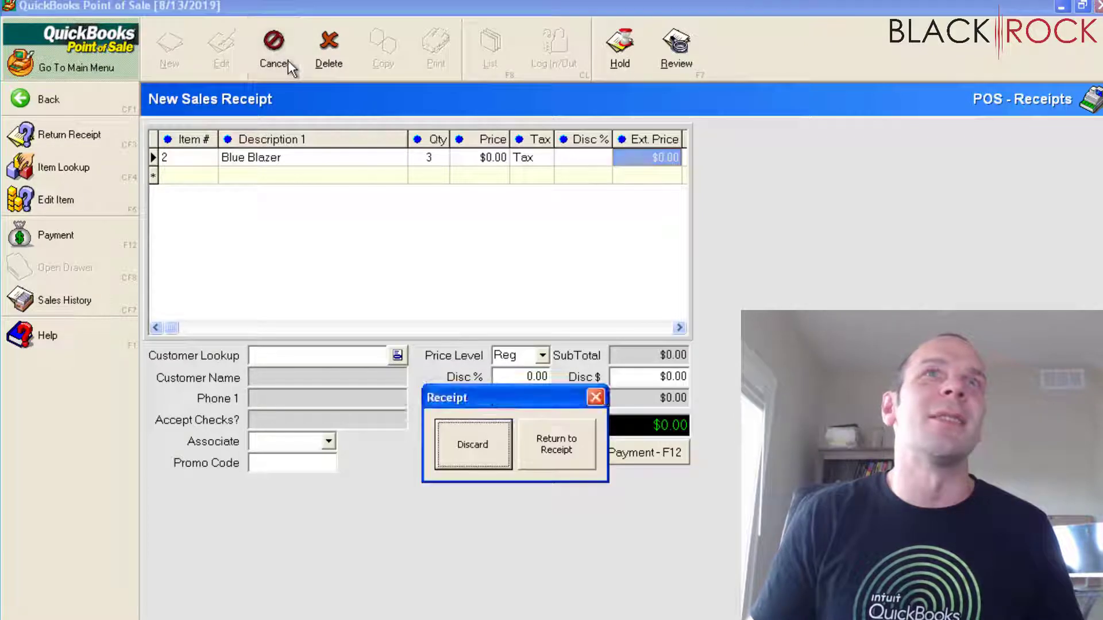
click(449, 457)
click(46, 67)
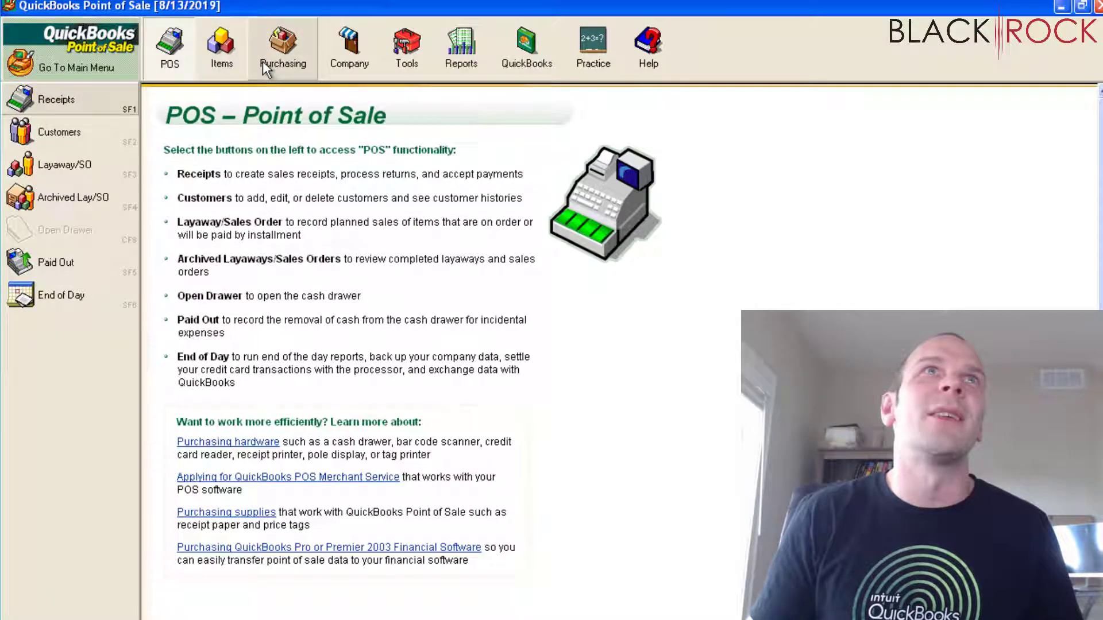
- Open the Blue Blazer from the inventory items, set its regular price to $5.00, and save the item
click(227, 62)
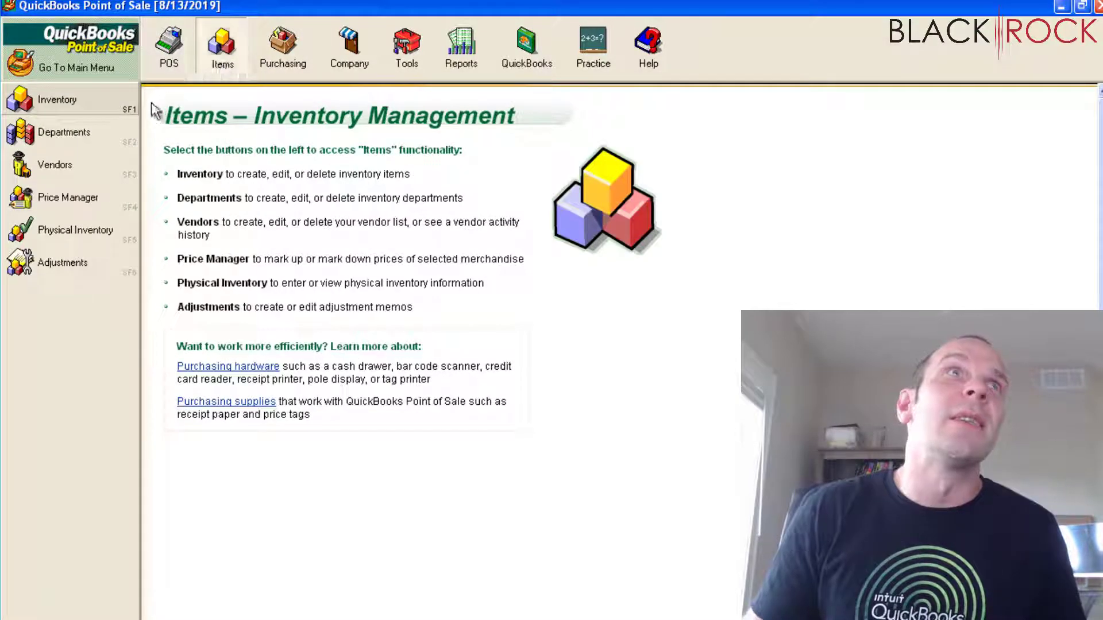
click(90, 101)
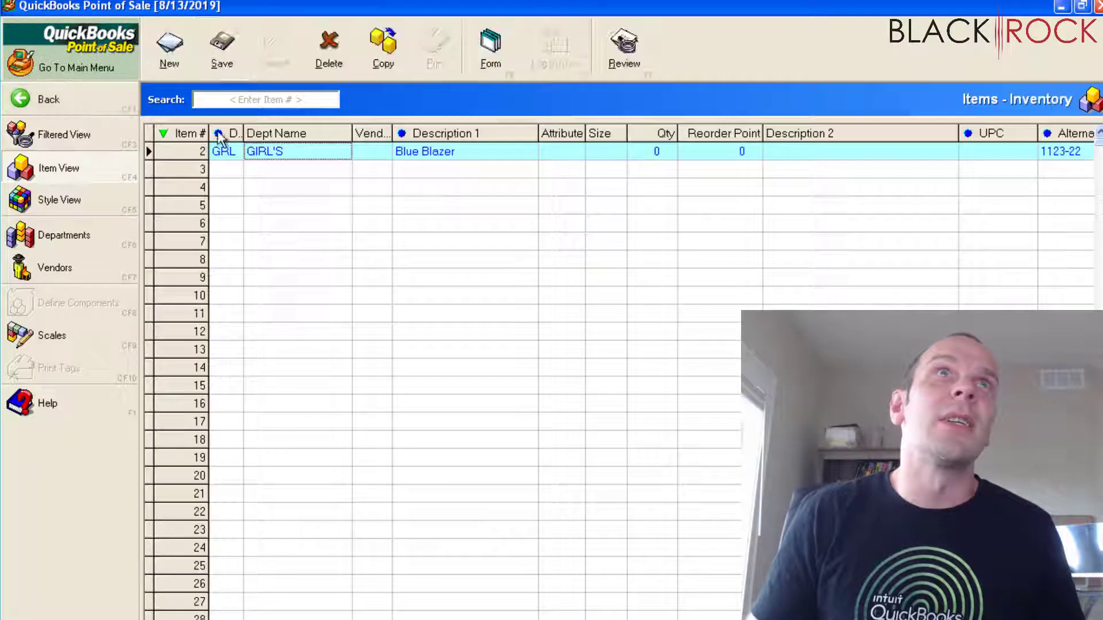
double_click(281, 150)
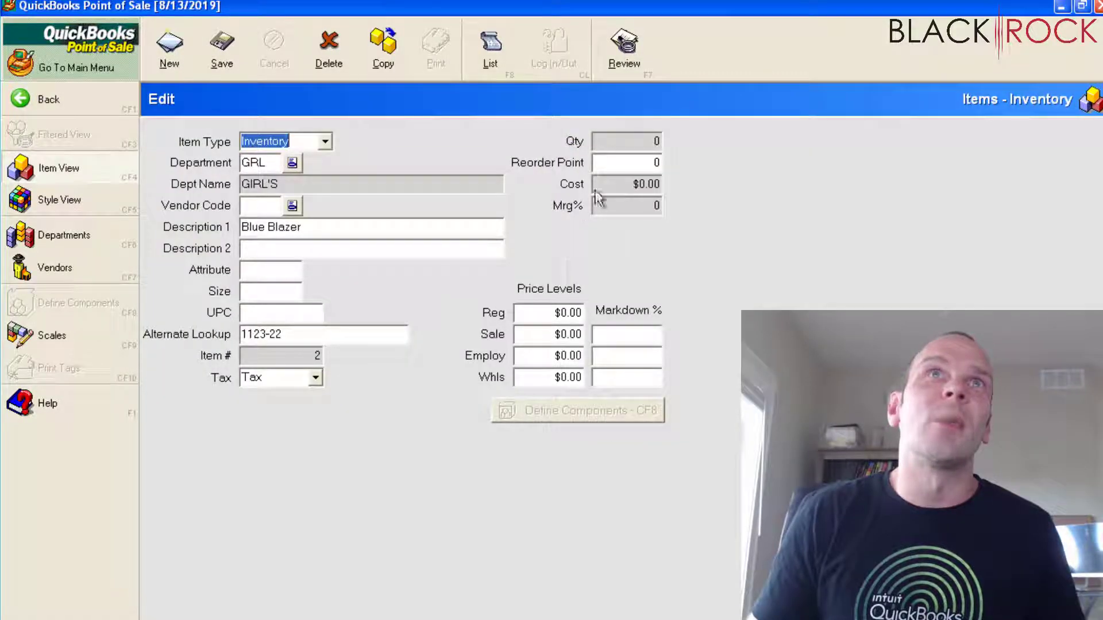
click(575, 312)
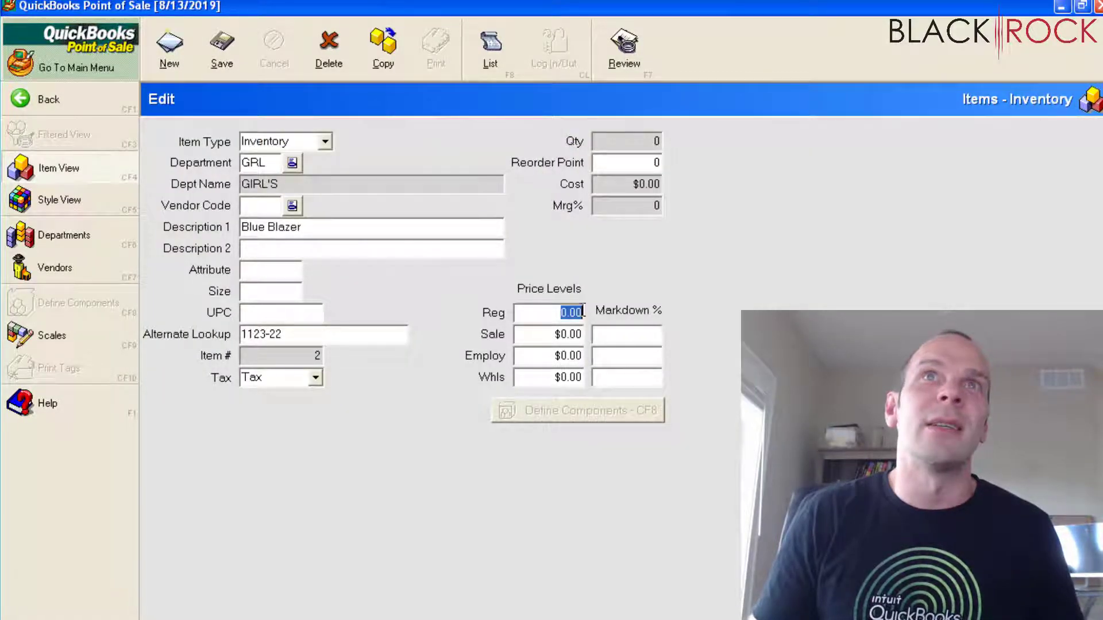
text(5)
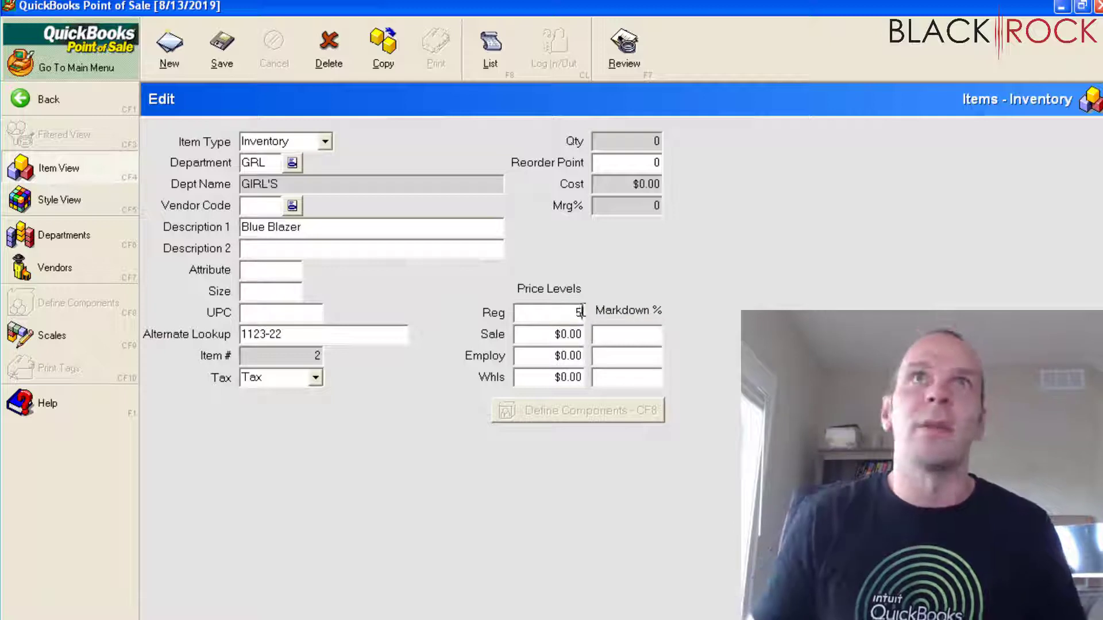
key(Tab)
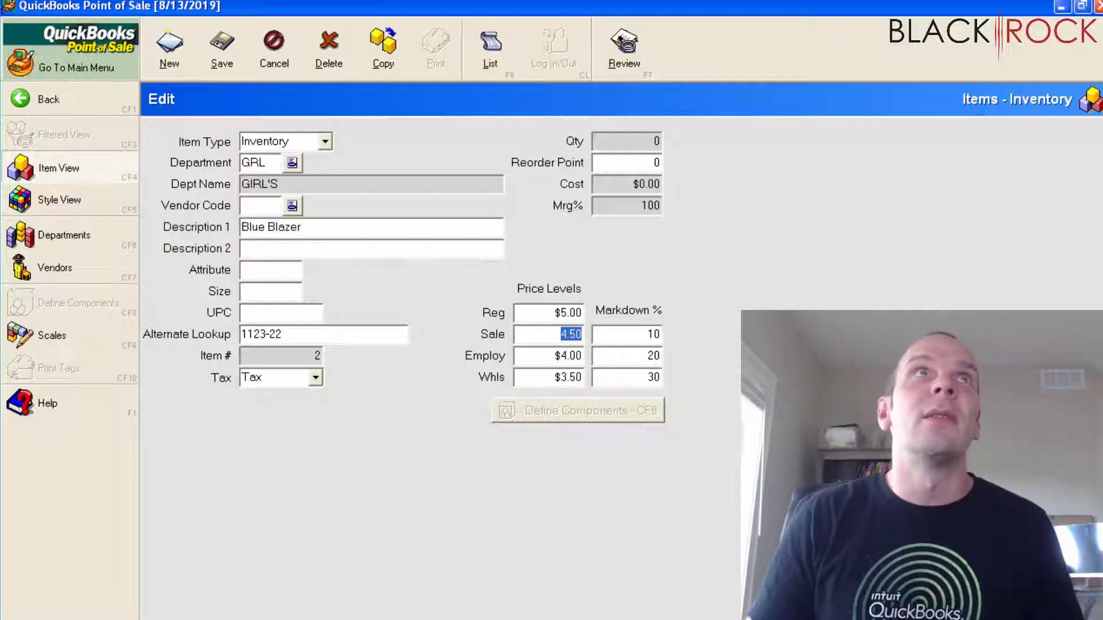
click(221, 66)
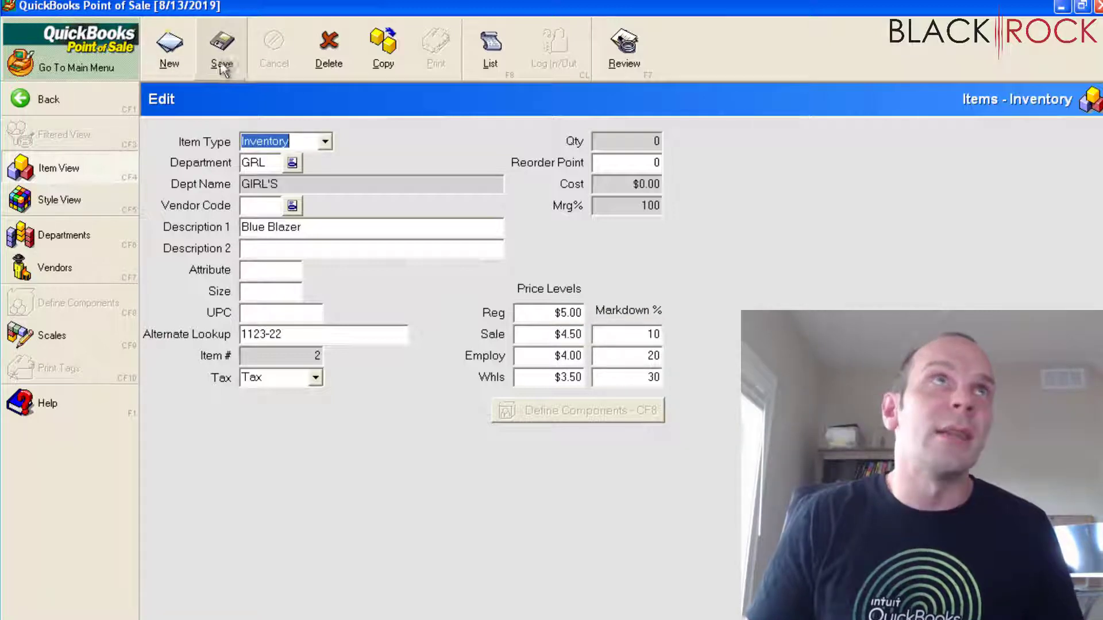
- Start a new sales receipt in the POS area and add the Blue Blazer with a quantity of 3
click(84, 62)
click(168, 46)
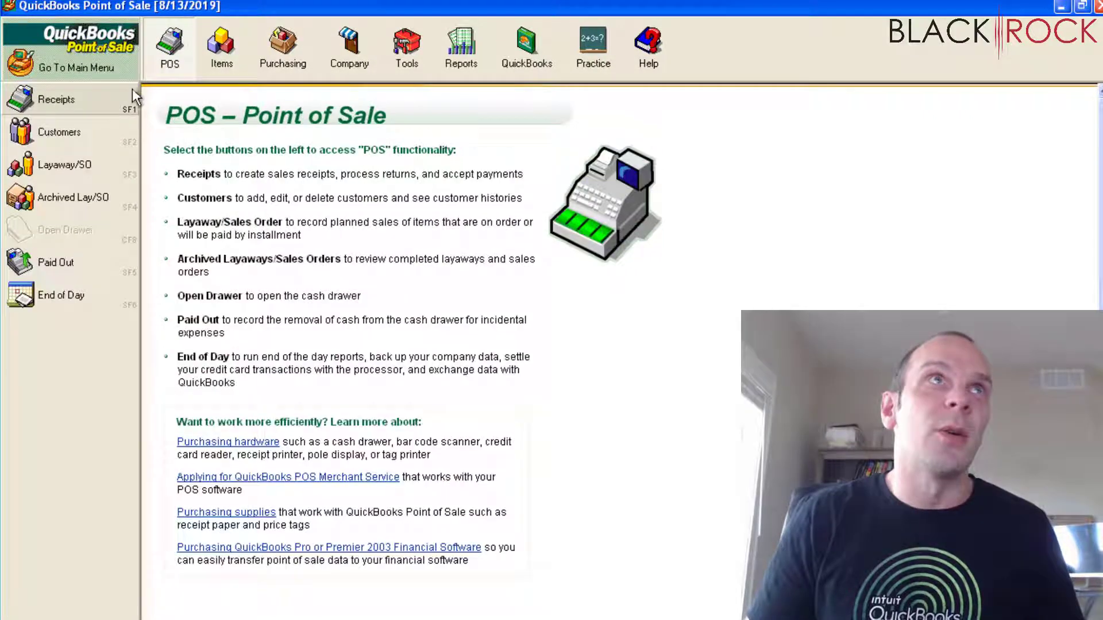
click(91, 99)
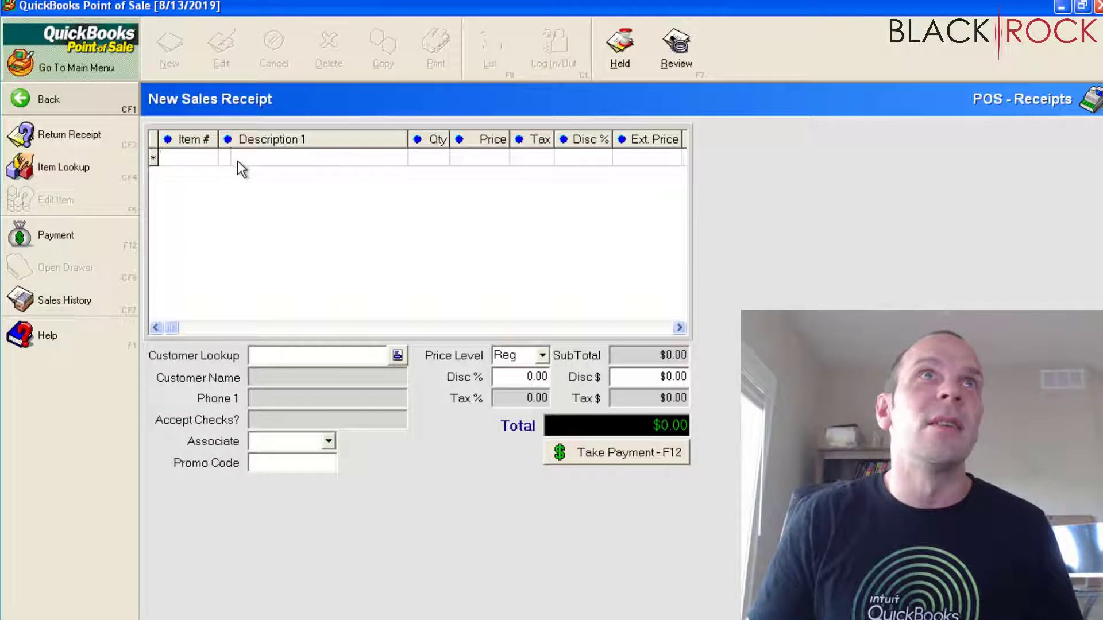
double_click(202, 157)
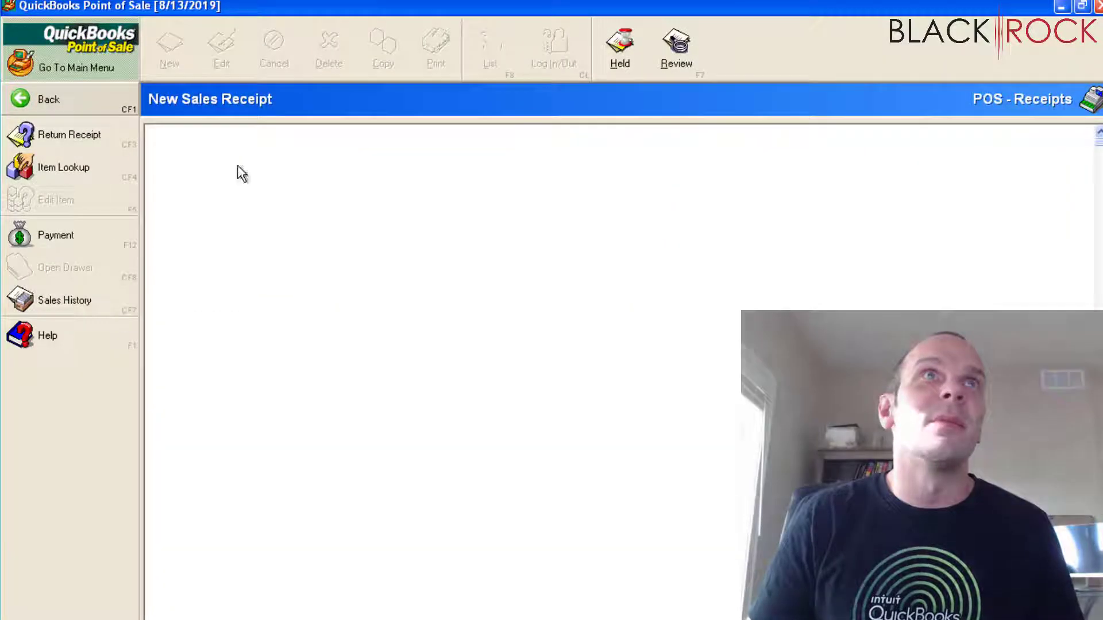
double_click(264, 170)
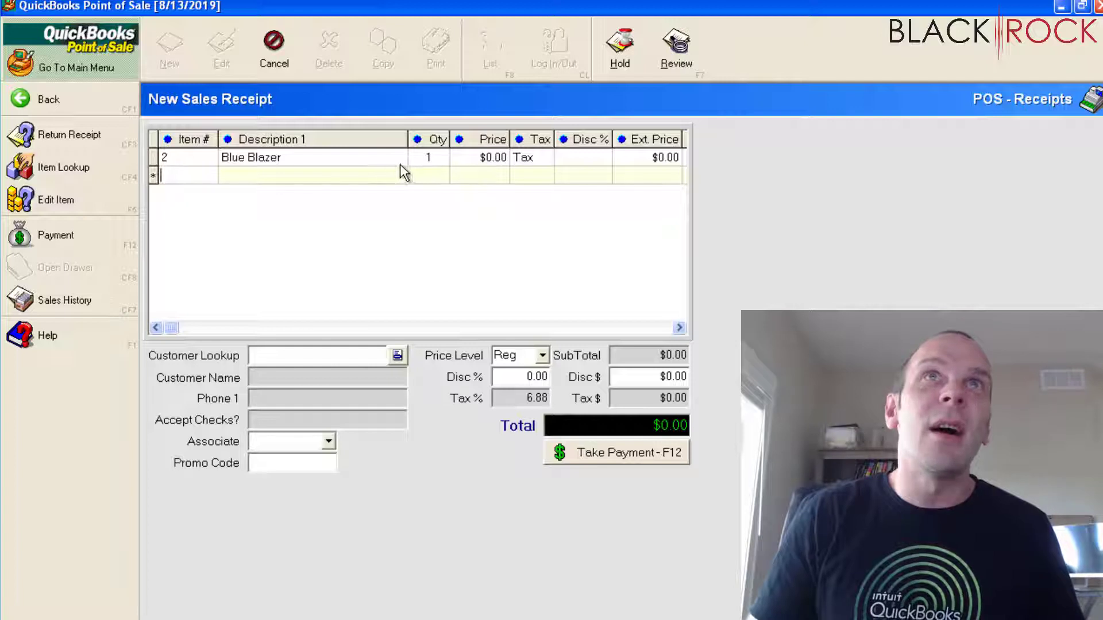
click(413, 154)
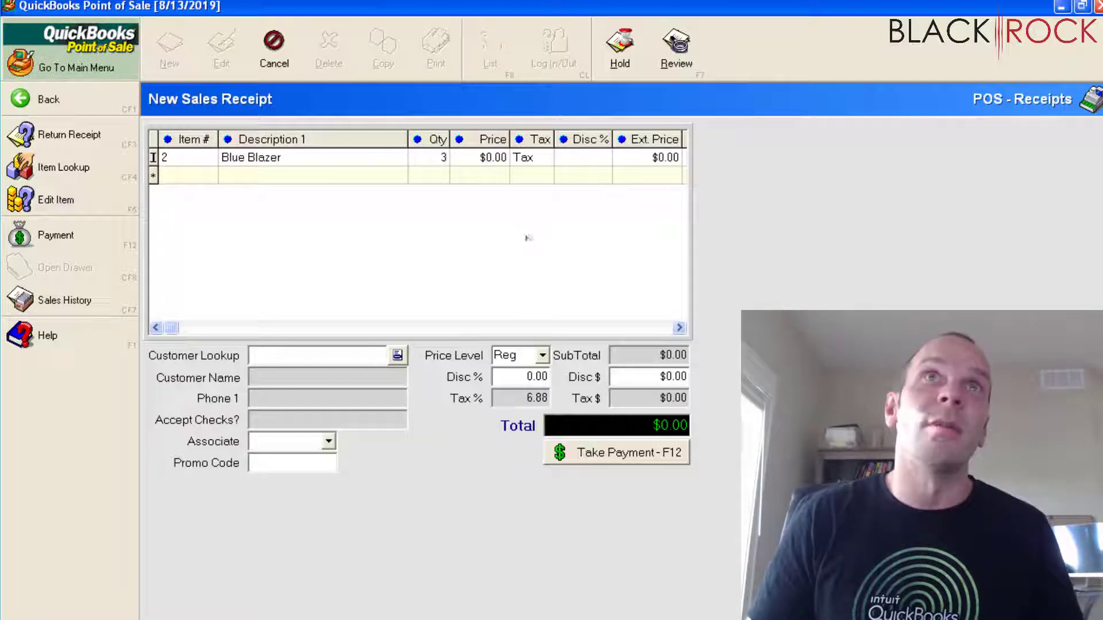
text(3)
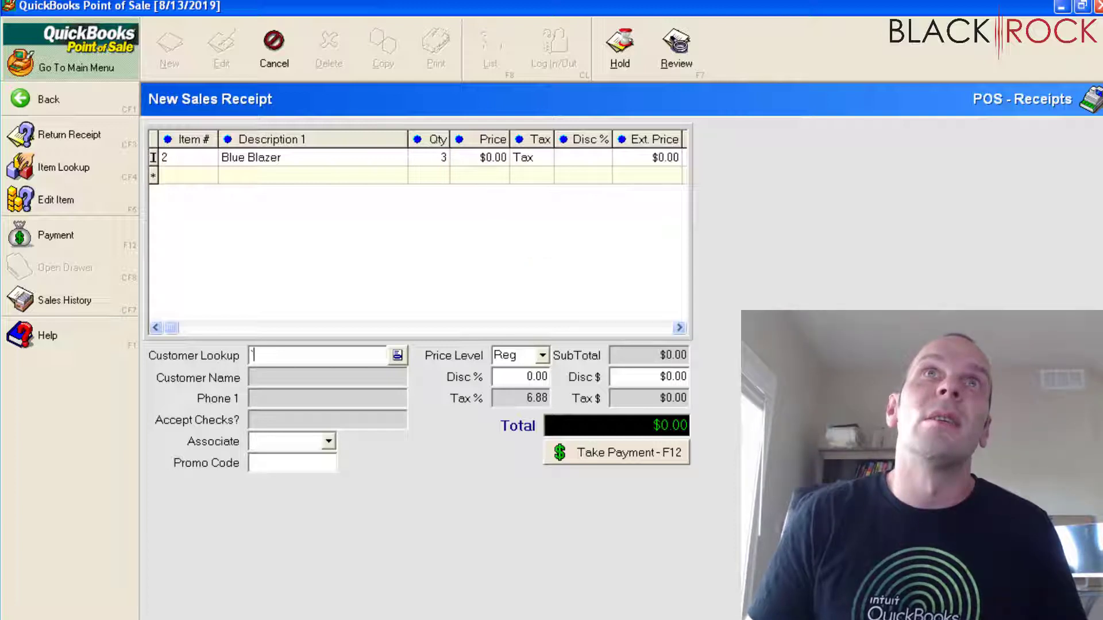
- Try to take payment for the Blue Blazer receipt, and discard the receipt
click(652, 449)
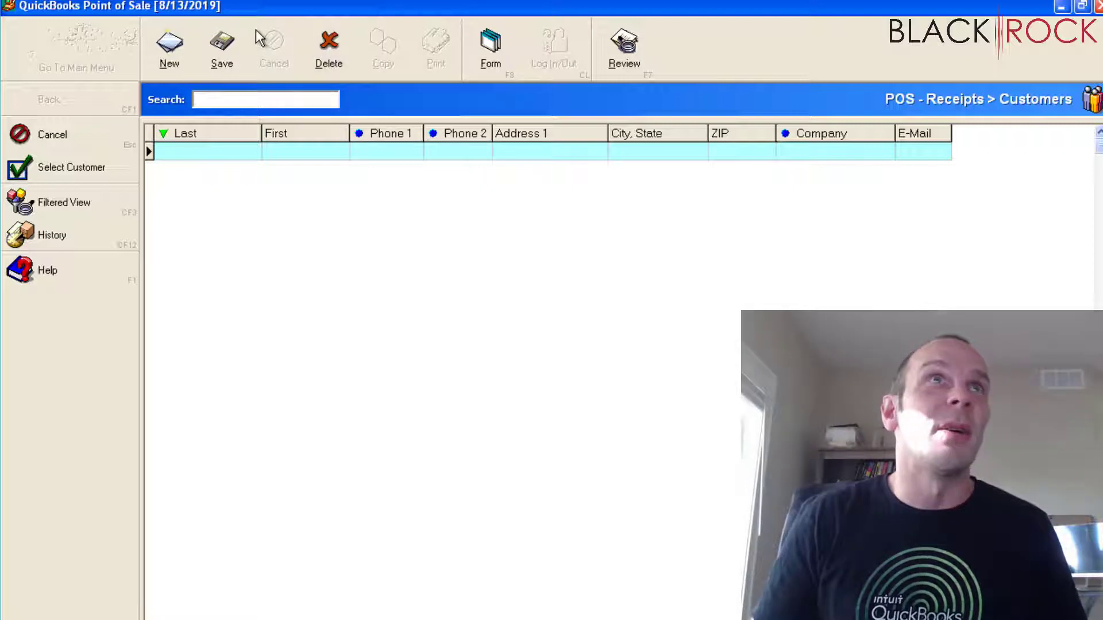
click(232, 40)
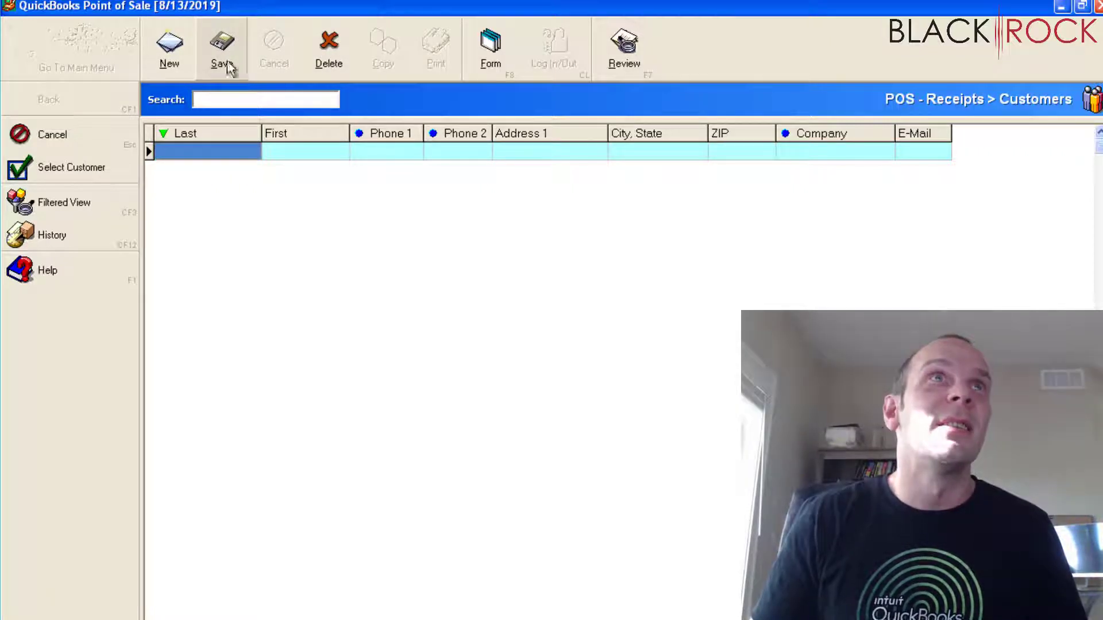
click(218, 102)
key(Escape)
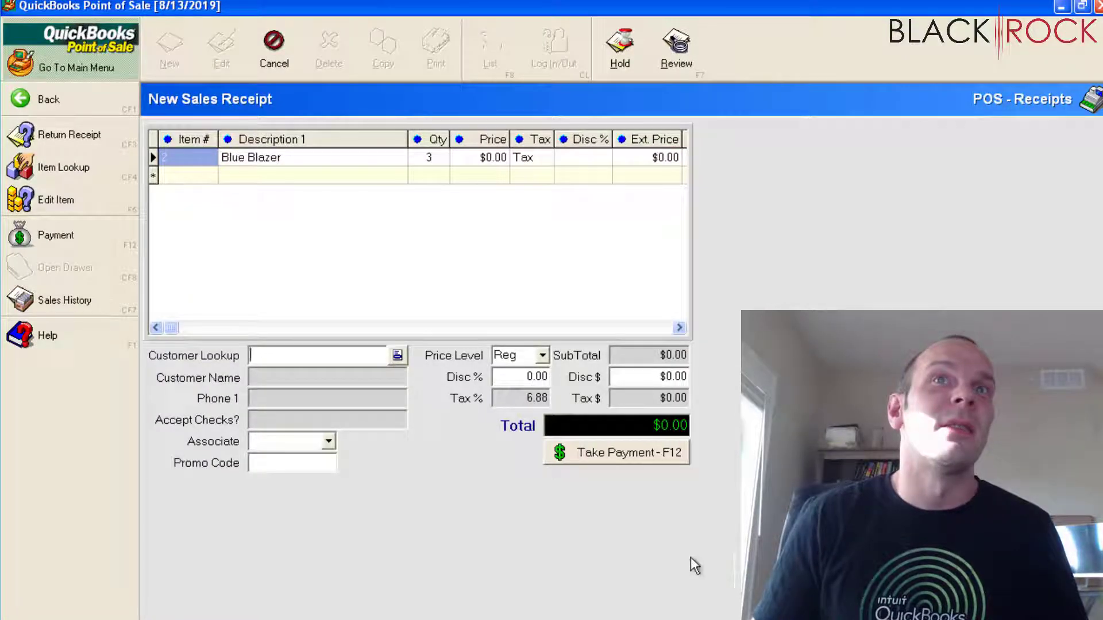
click(251, 353)
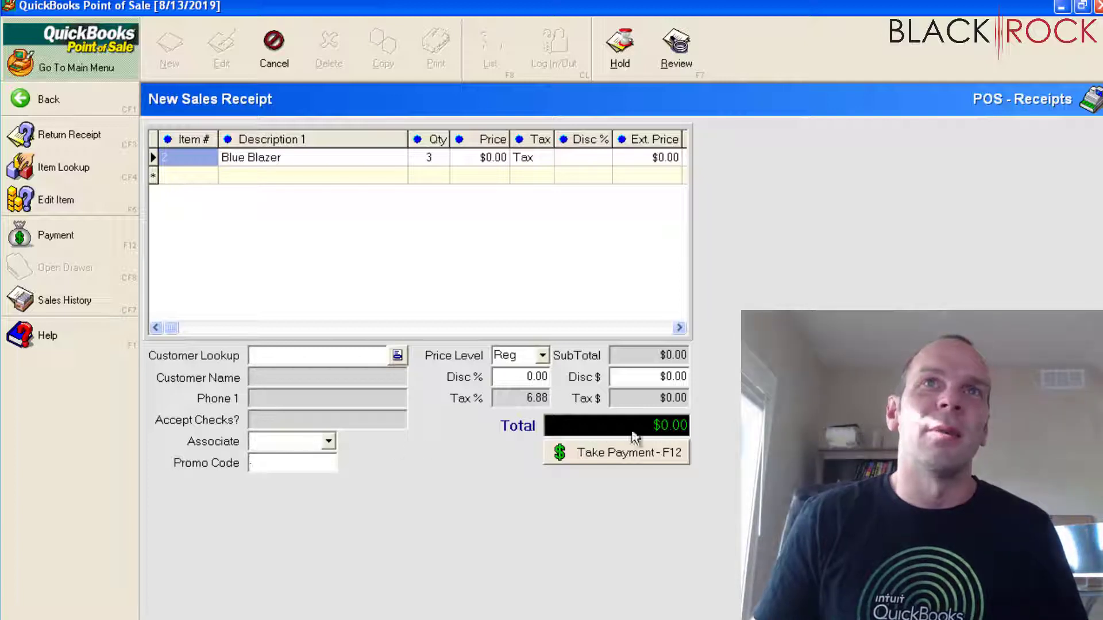
click(40, 54)
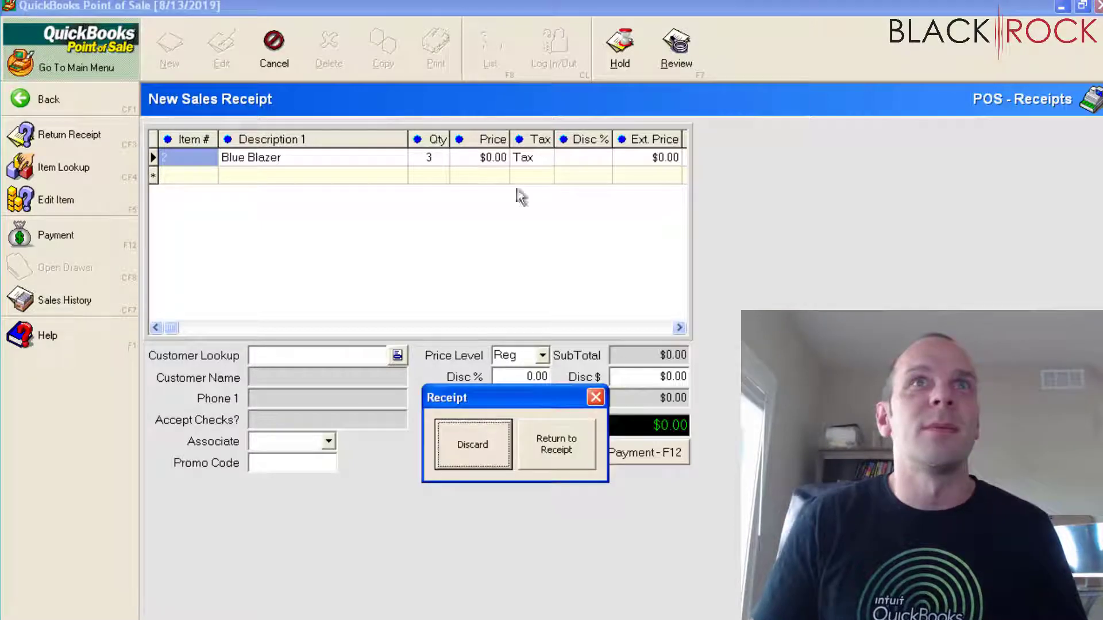
click(491, 453)
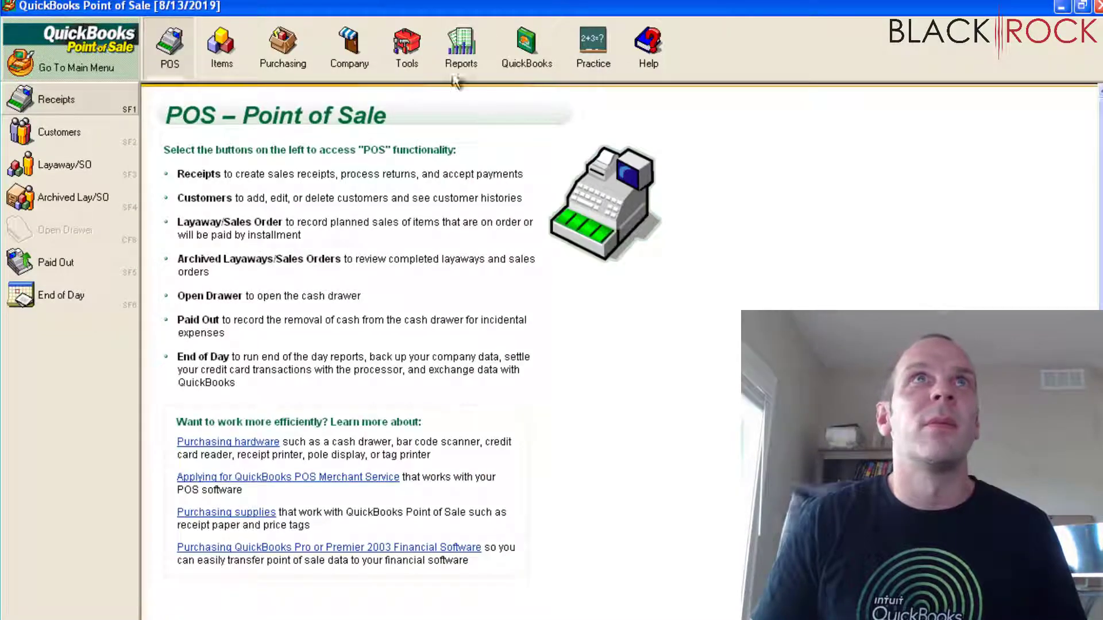
- Check the Blue Blazer's price levels in the inventory, and save the item again before returning to the main menu
click(222, 51)
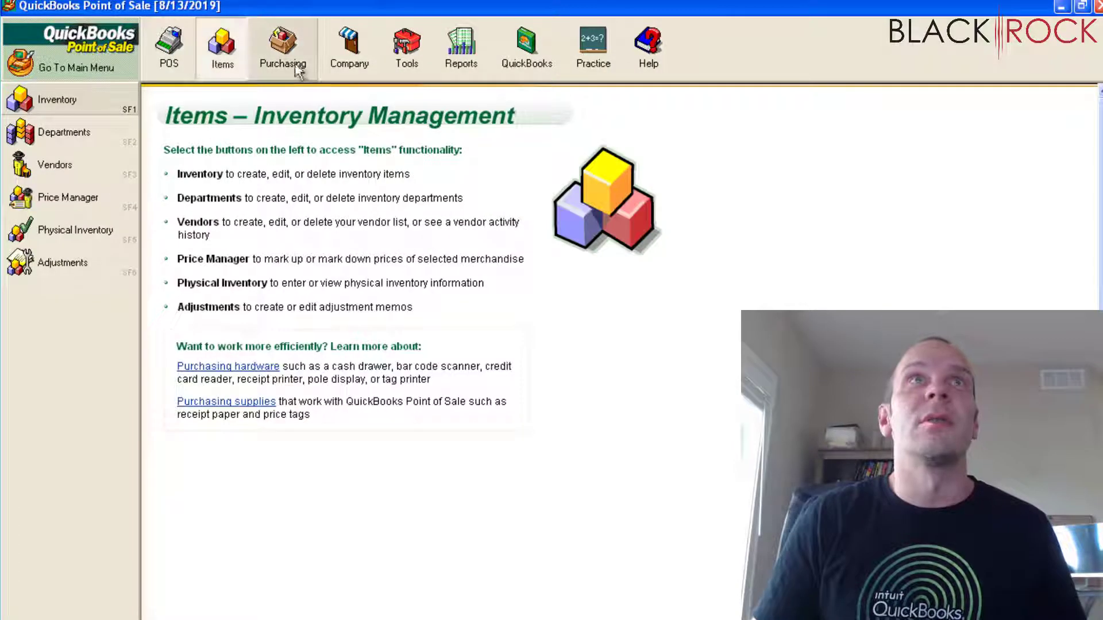
click(78, 105)
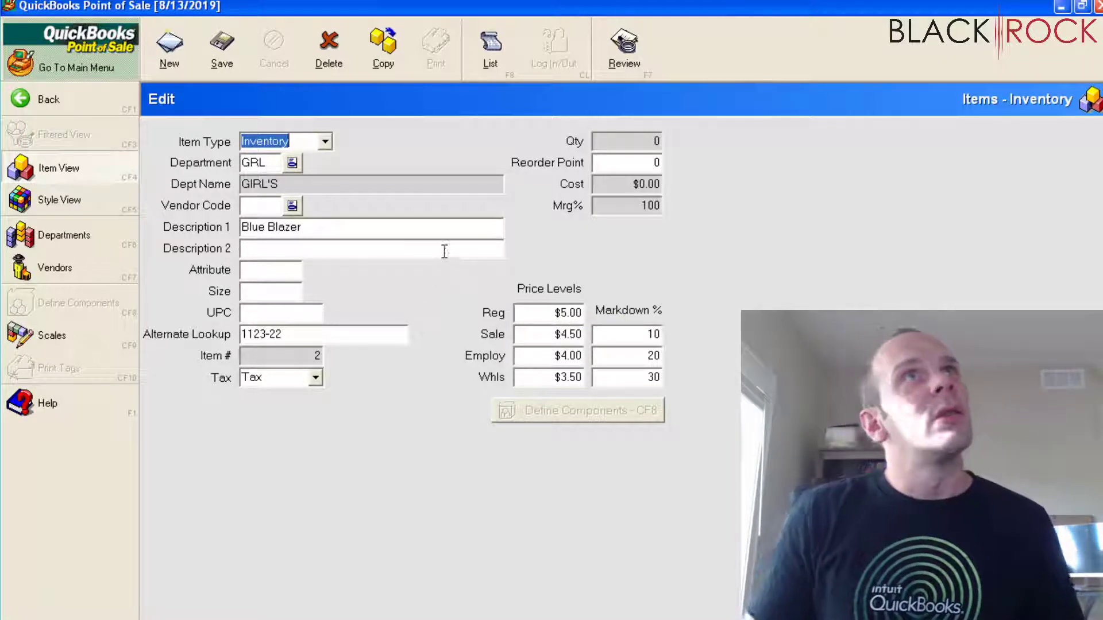
click(213, 50)
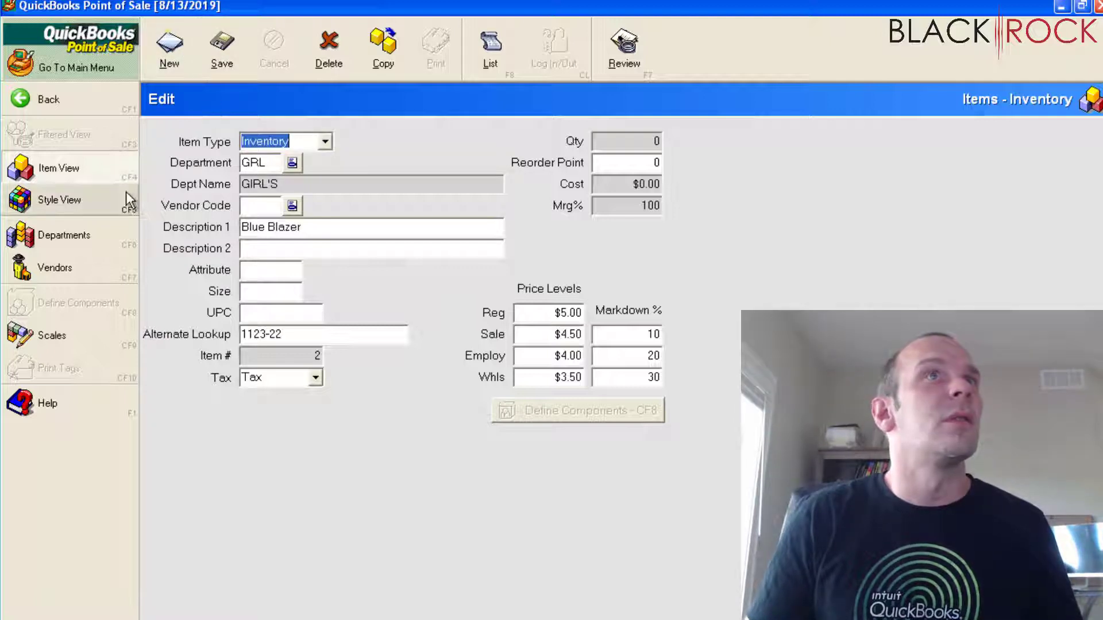
click(49, 84)
click(48, 69)
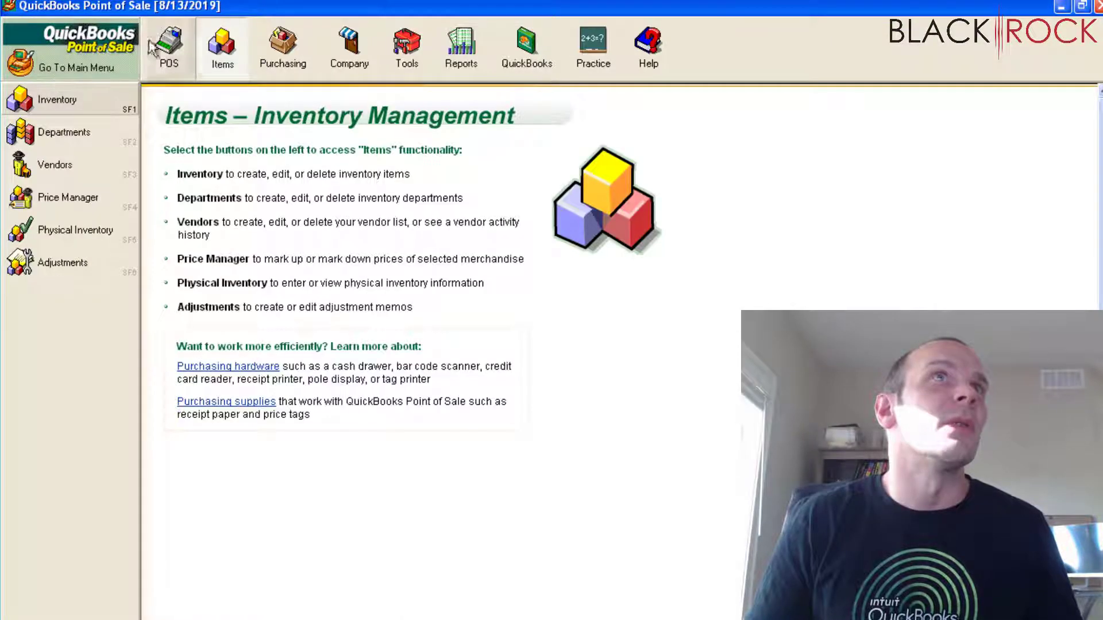
- Start a new sales receipt in the POS area and open the item list for it
click(179, 46)
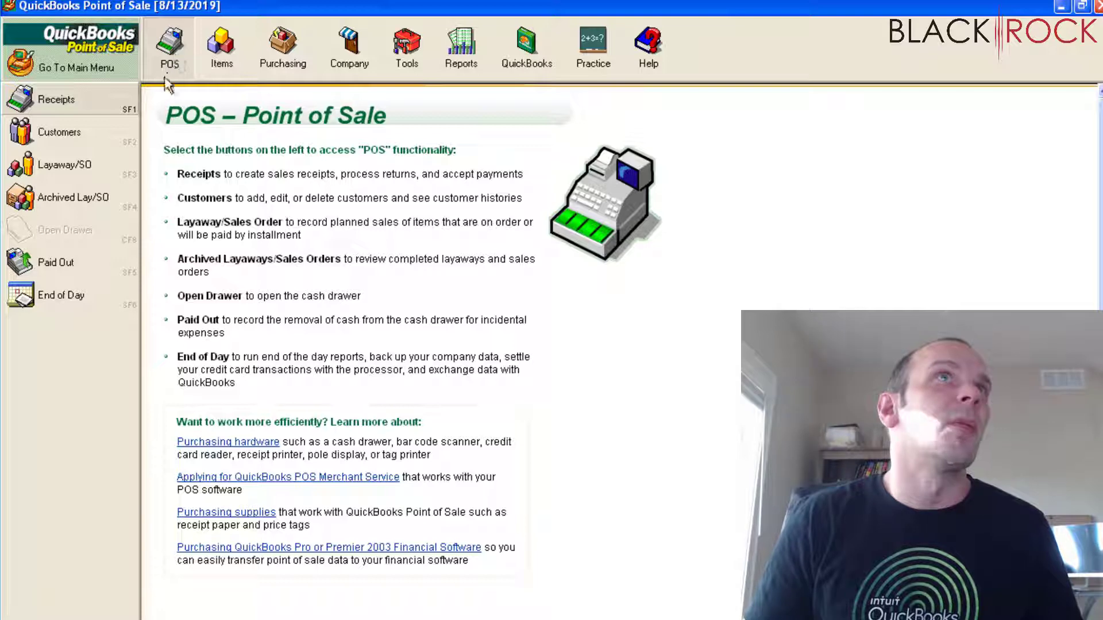
click(95, 106)
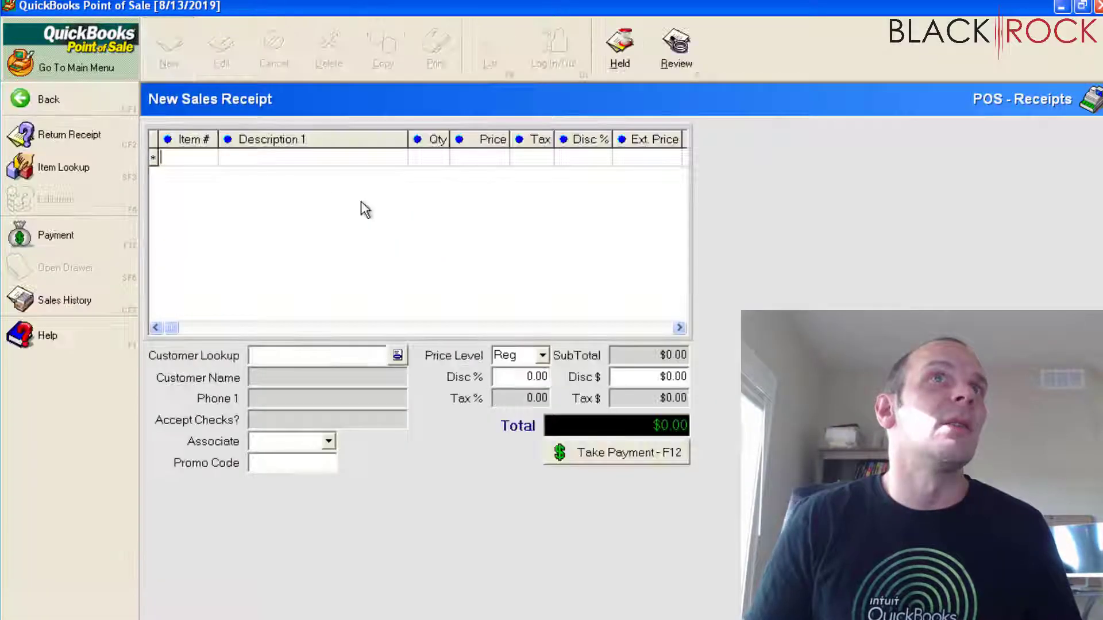
double_click(201, 154)
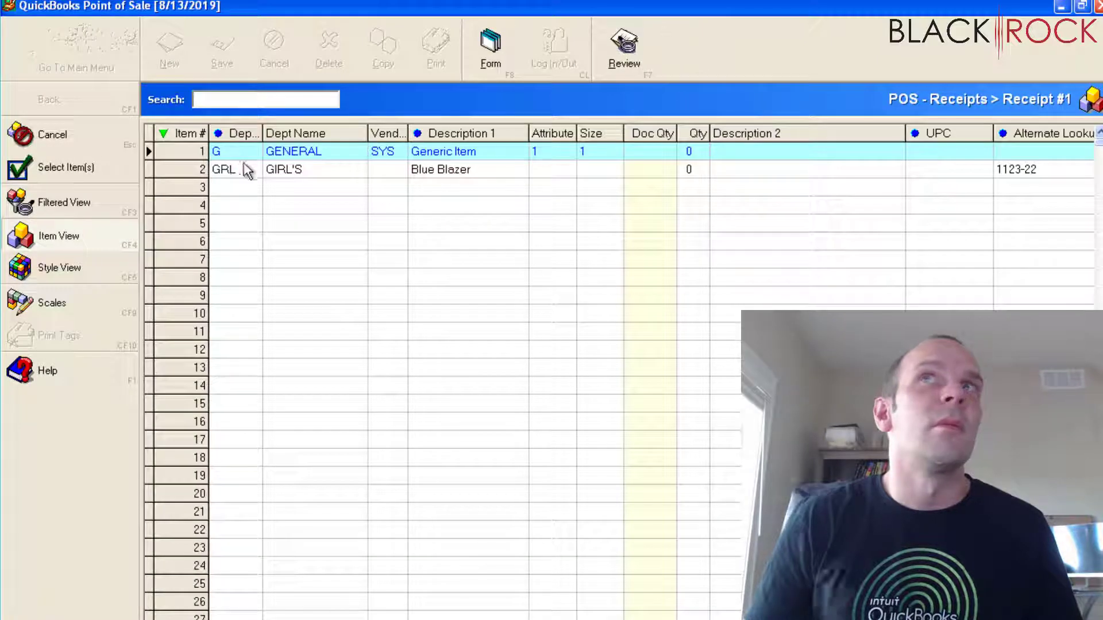
- Examine the Blue Blazer's cost, margin, regular price and sale price in the item list
click(660, 169)
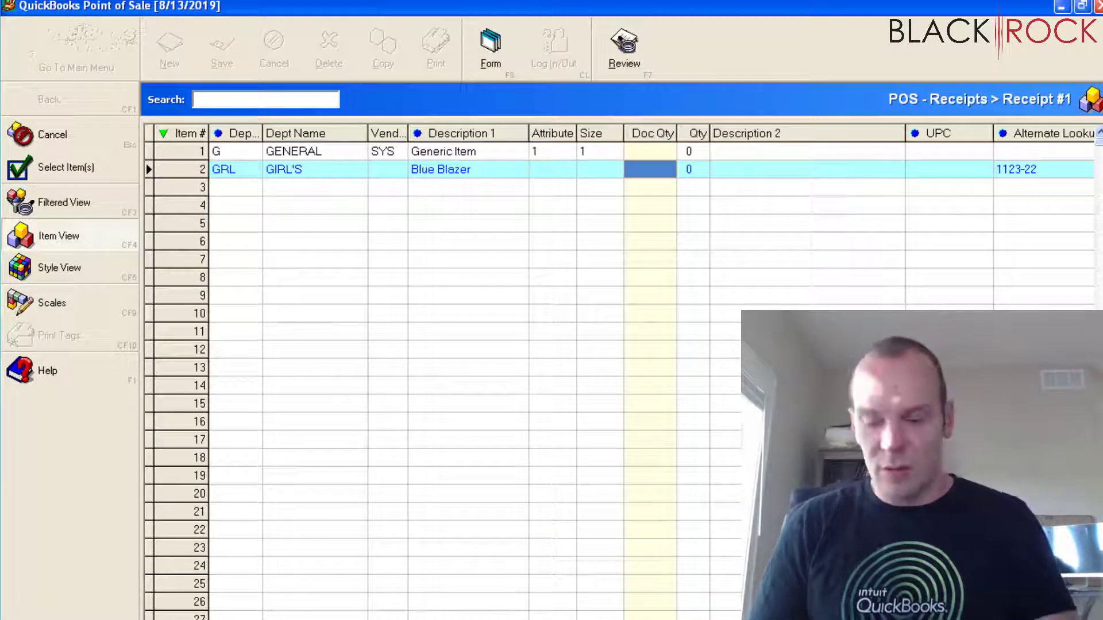
key(Tab)
key(Tab)
key(Tab)
key(Tab)
key(Tab)
key(Tab)
key(Tab)
key(Tab)
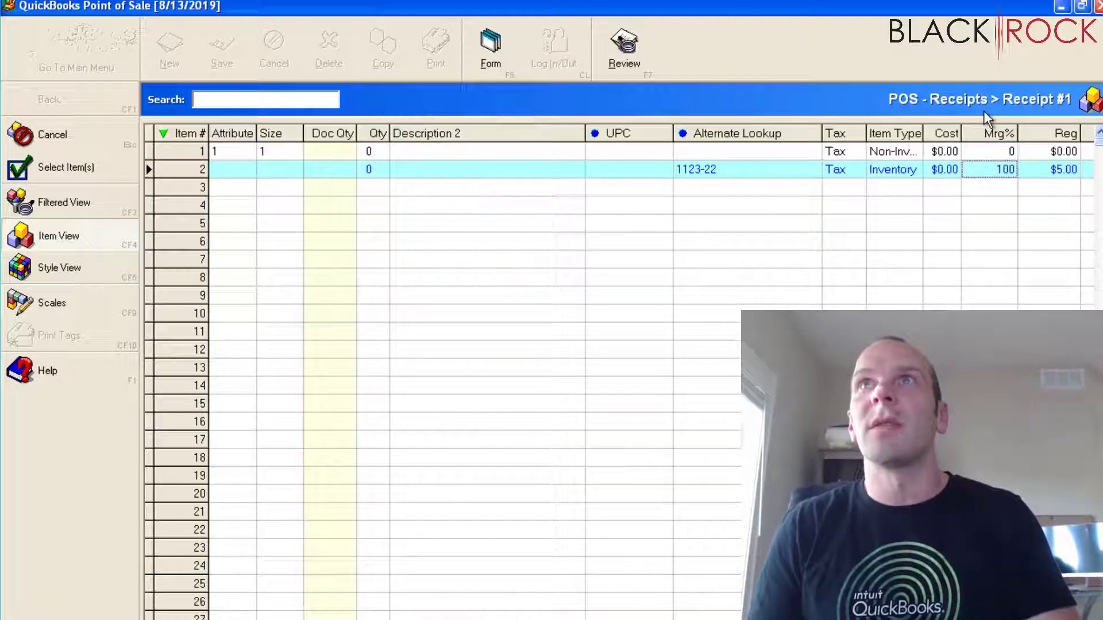
key(Tab)
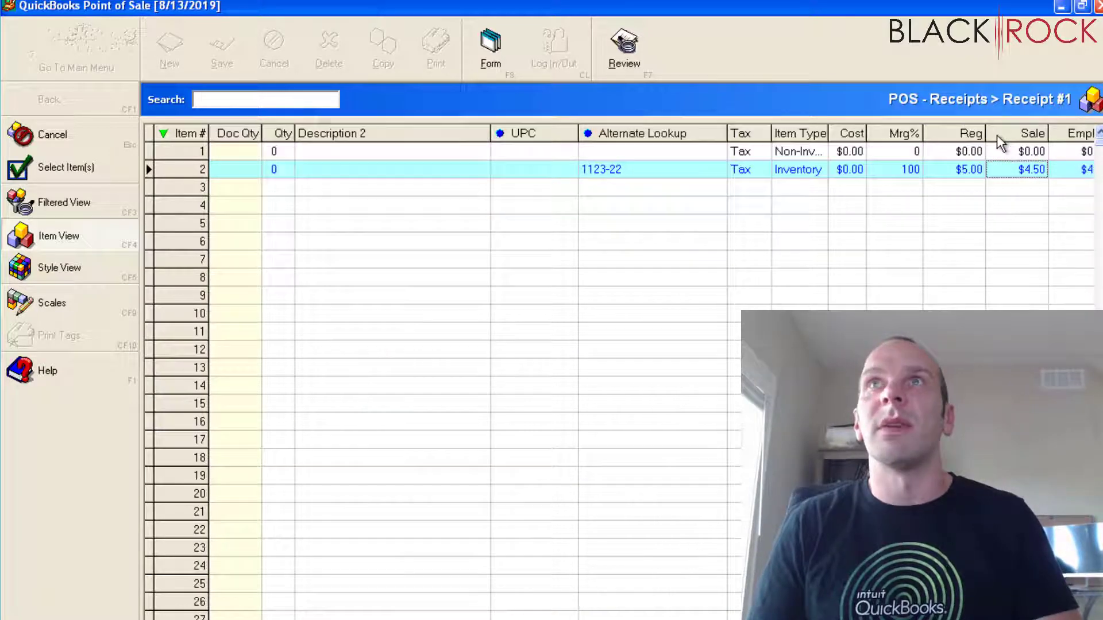
- Add the Blue Blazer to the new sales receipt and proceed to taking payment
click(239, 164)
double_click(239, 165)
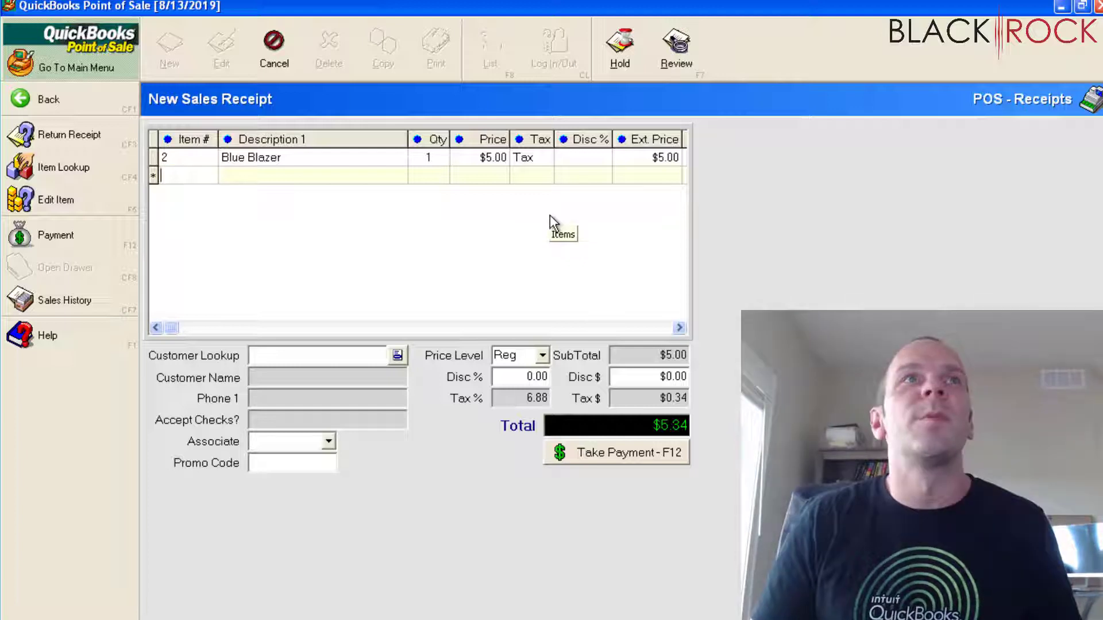
click(659, 458)
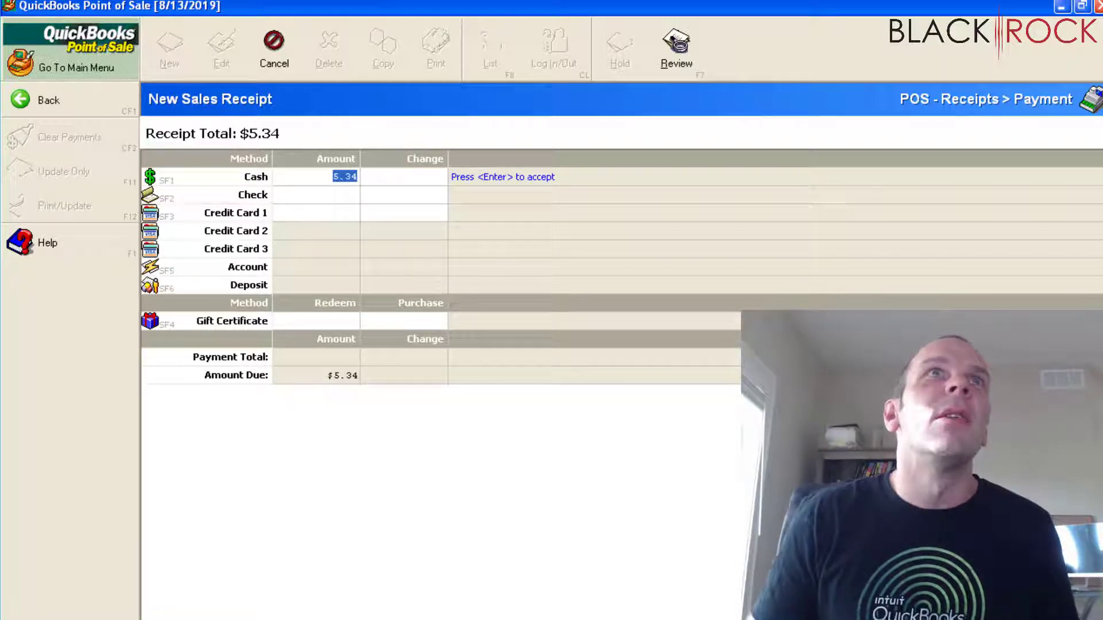
- Enter a partial cash payment of $2.50 for the receipt
click(323, 192)
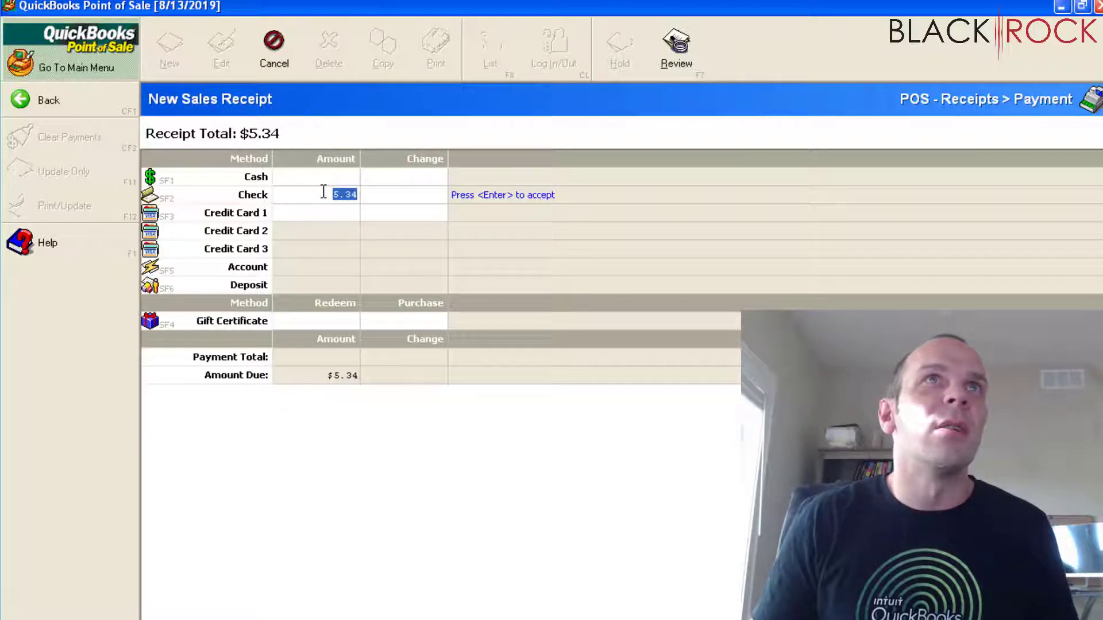
click(323, 178)
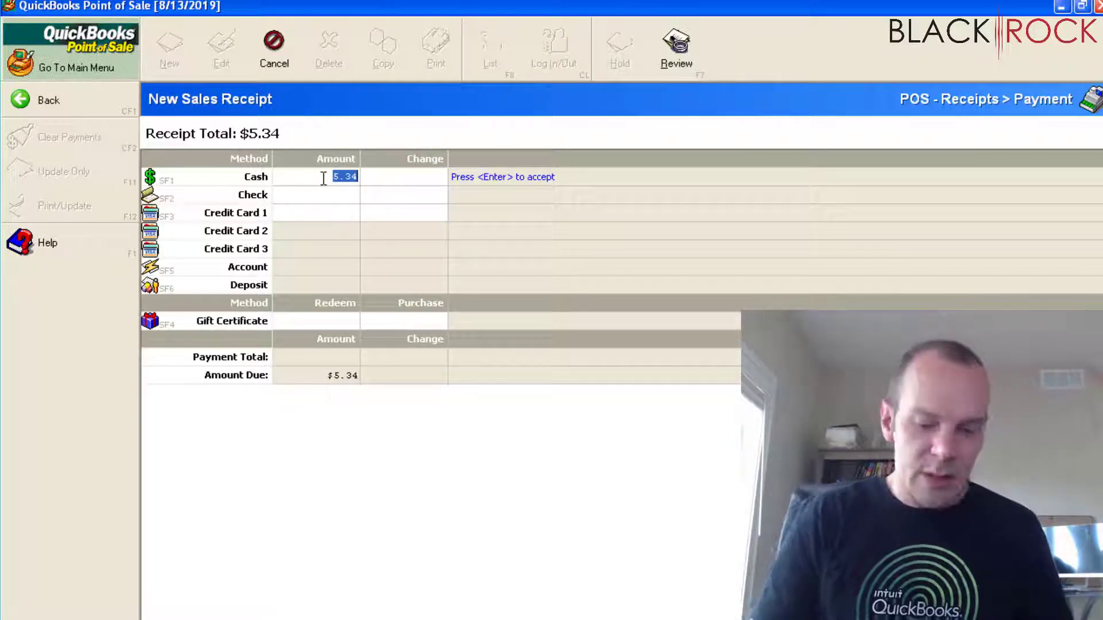
text(2.50)
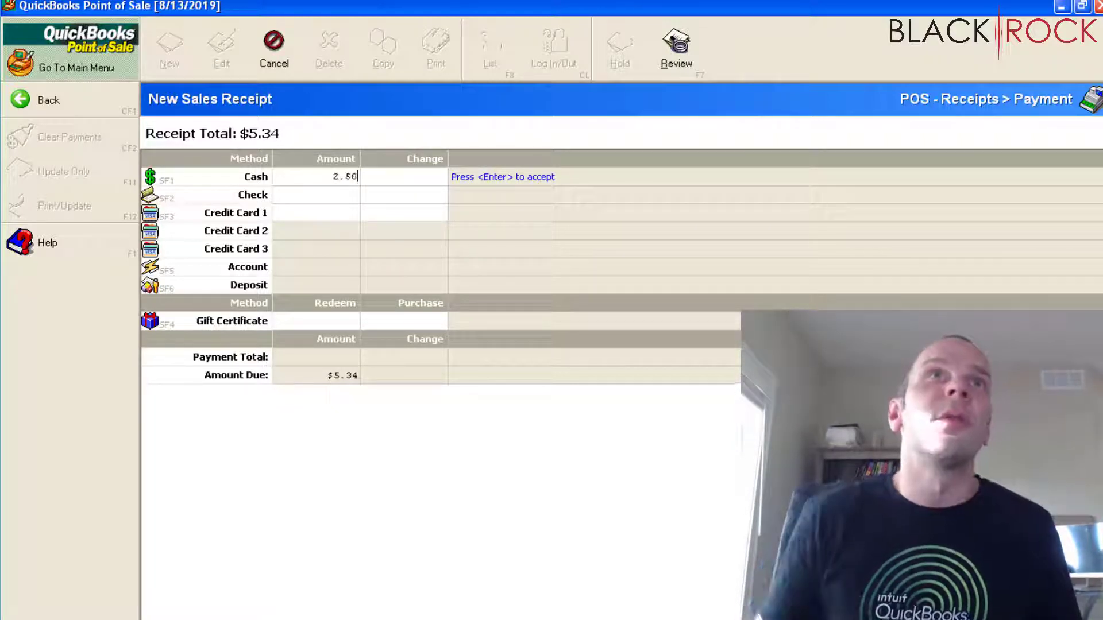
key(Return)
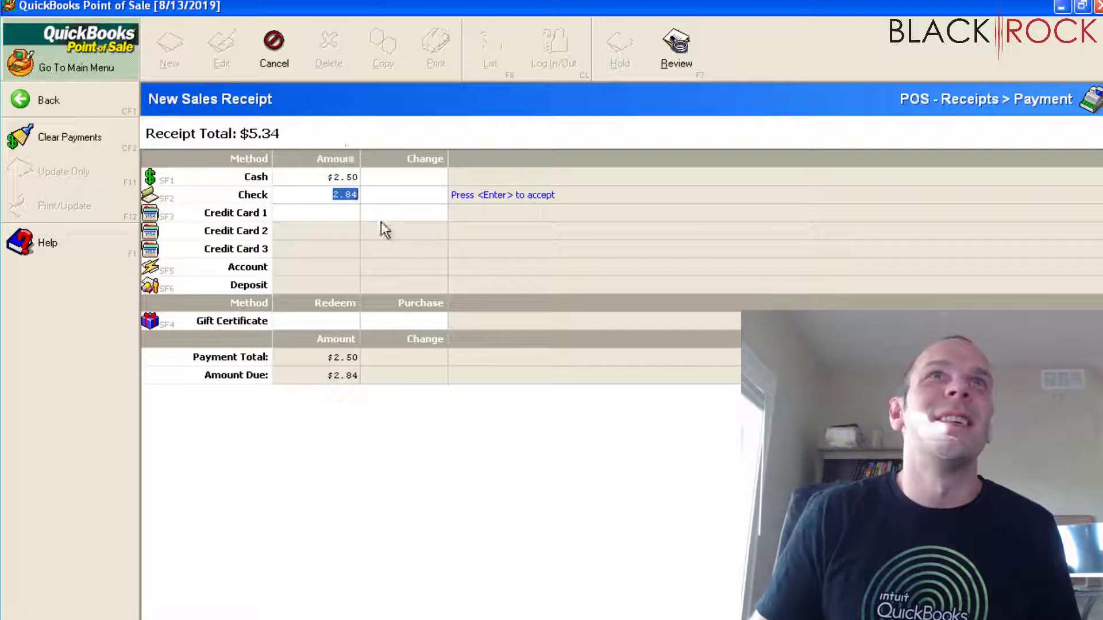
- Pay the remaining $2.84 by check with check number 1234, and print and record the receipt
key(Down)
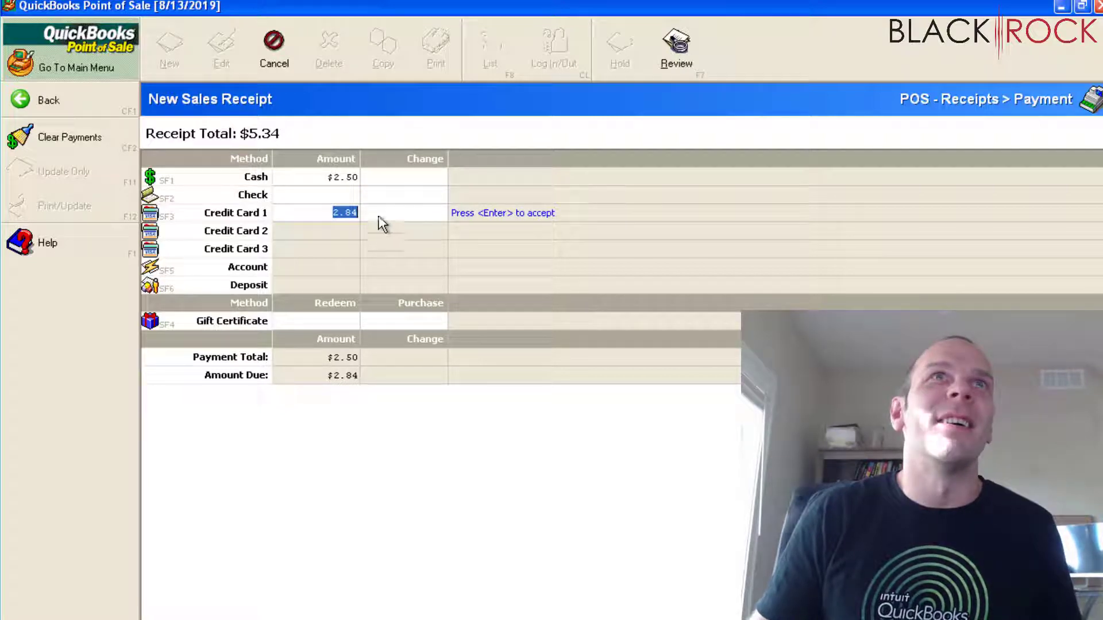
click(358, 195)
key(Return)
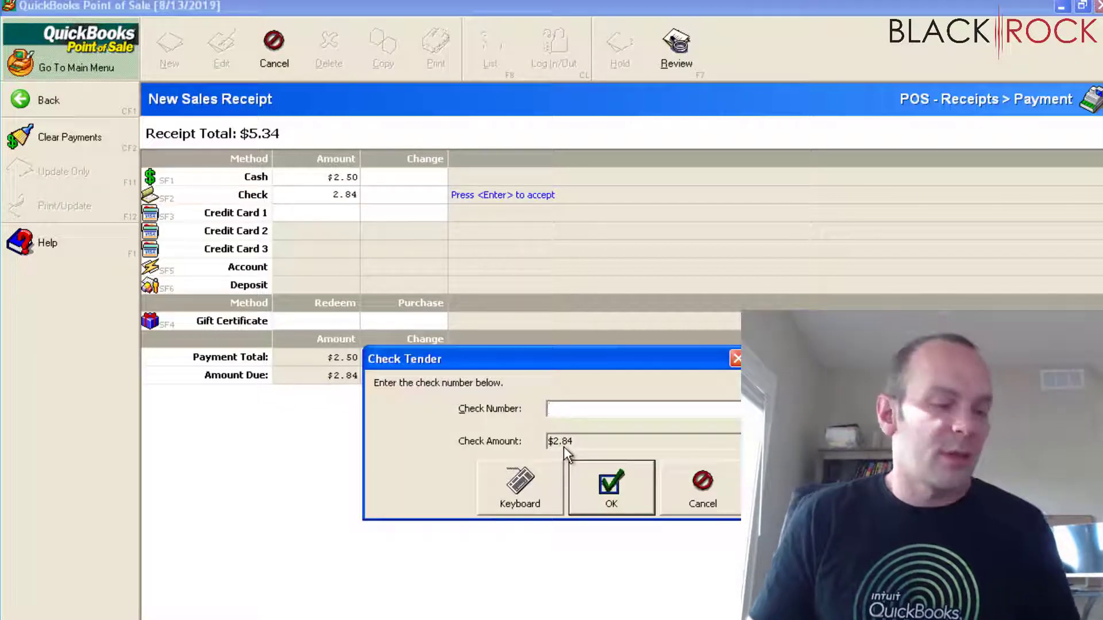
text(1234)
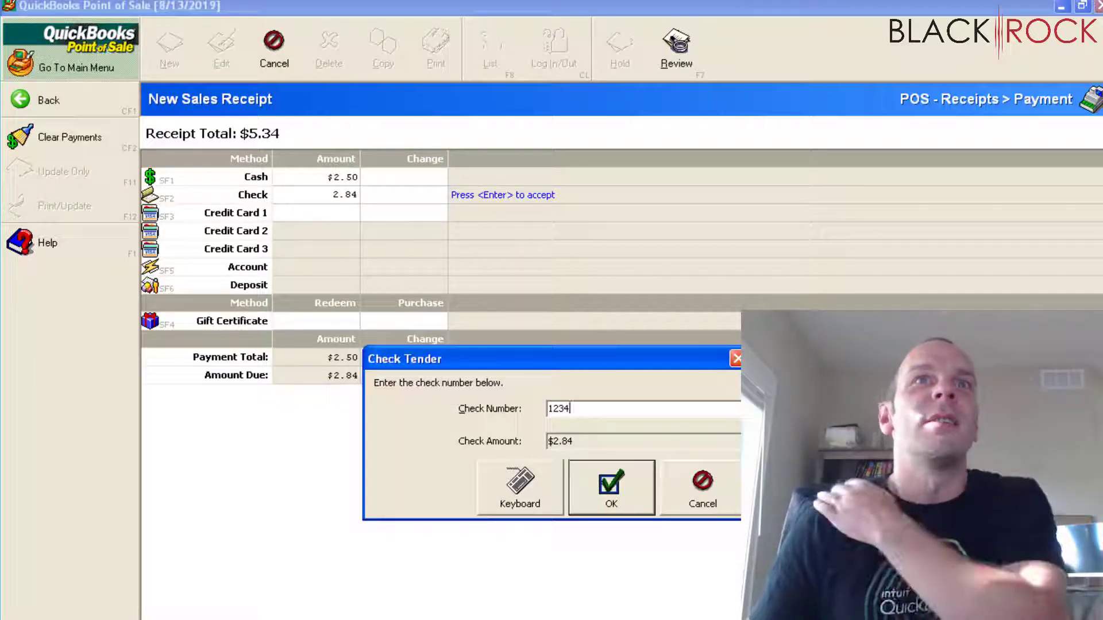
click(611, 486)
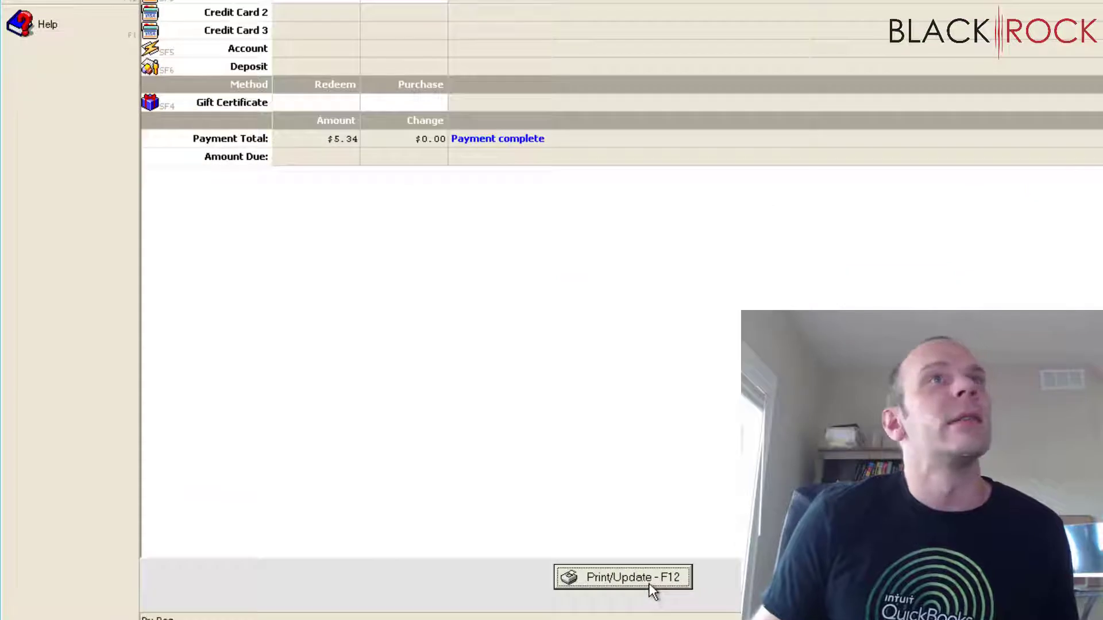
click(647, 580)
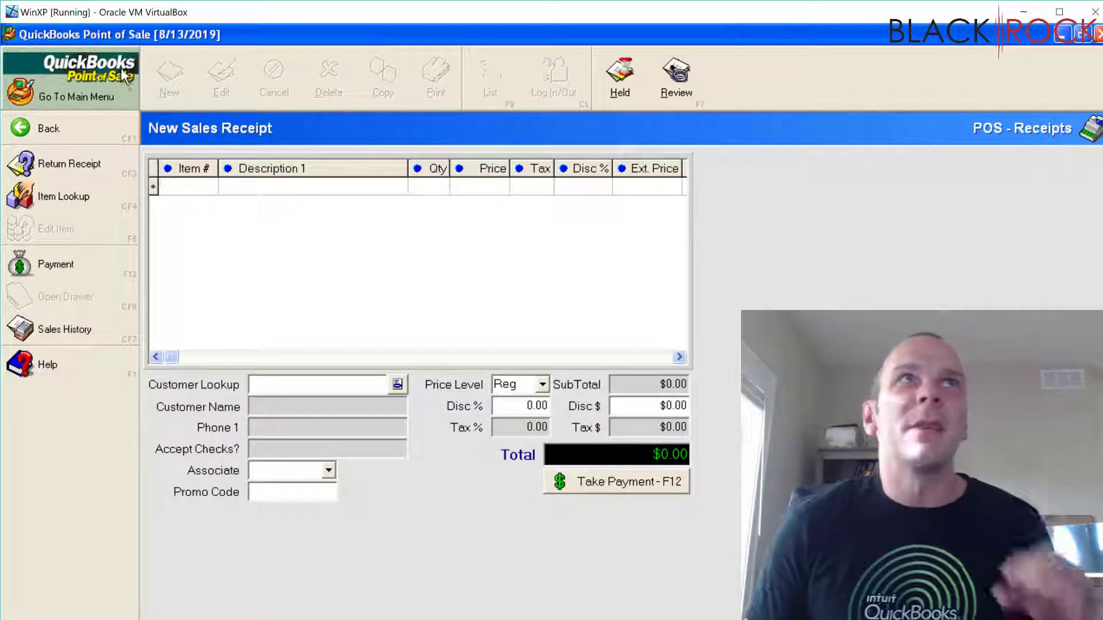
- Look through the available report types and the company configuration options, and return to the POS area
click(103, 87)
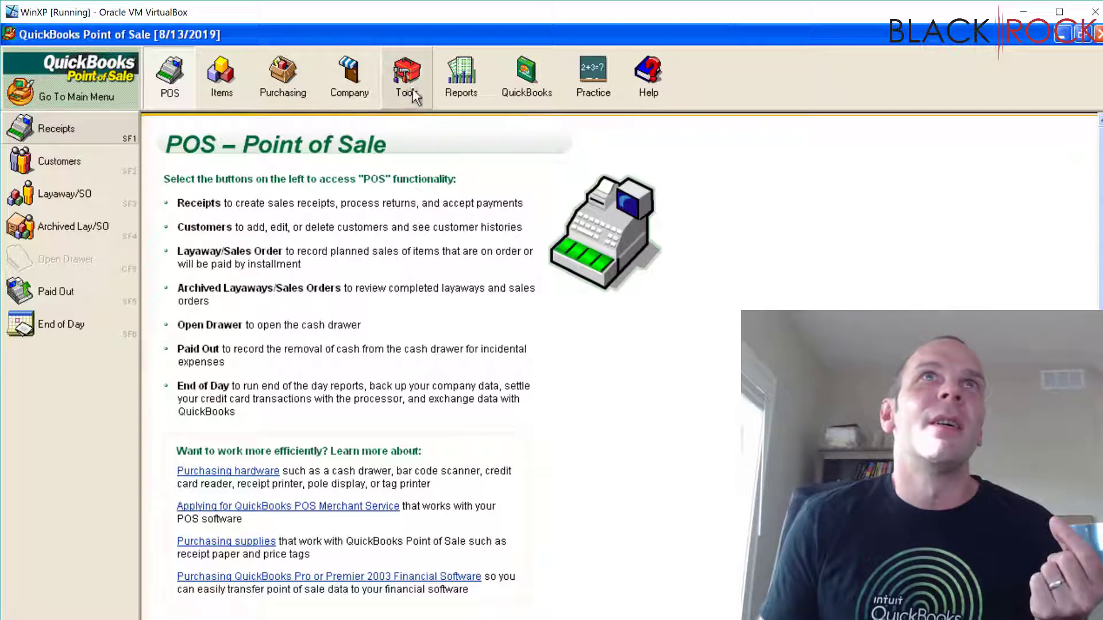
click(449, 90)
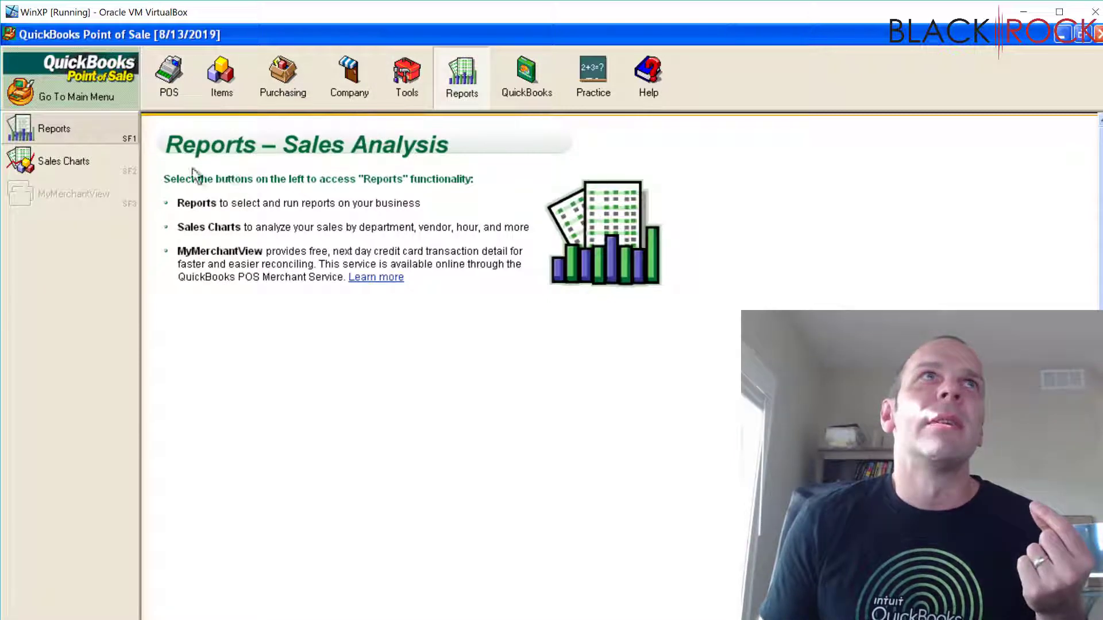
click(114, 138)
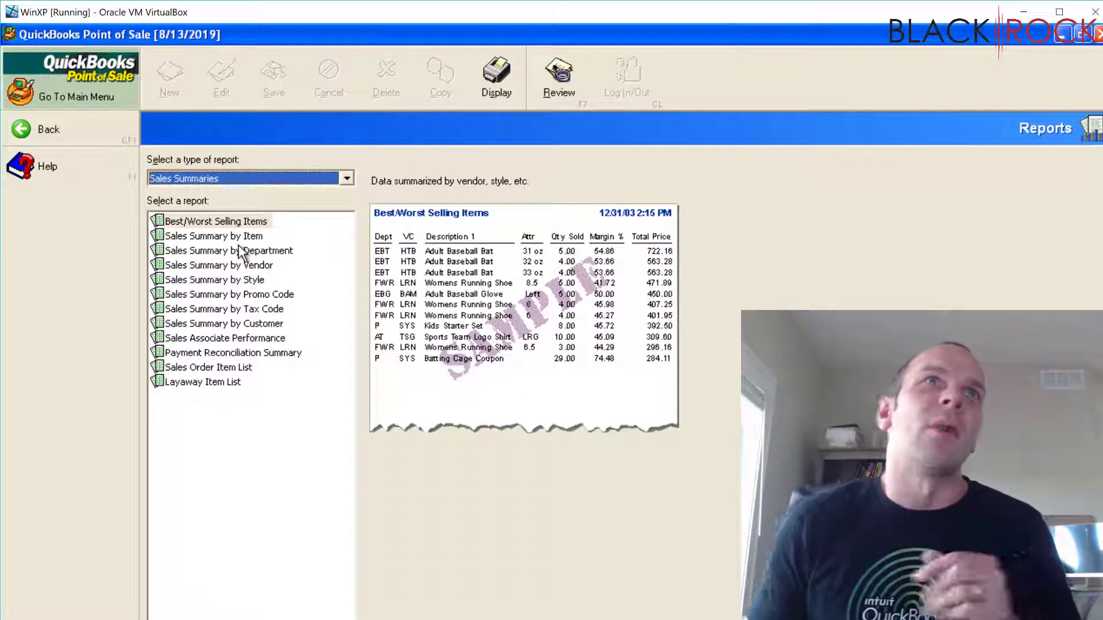
click(347, 181)
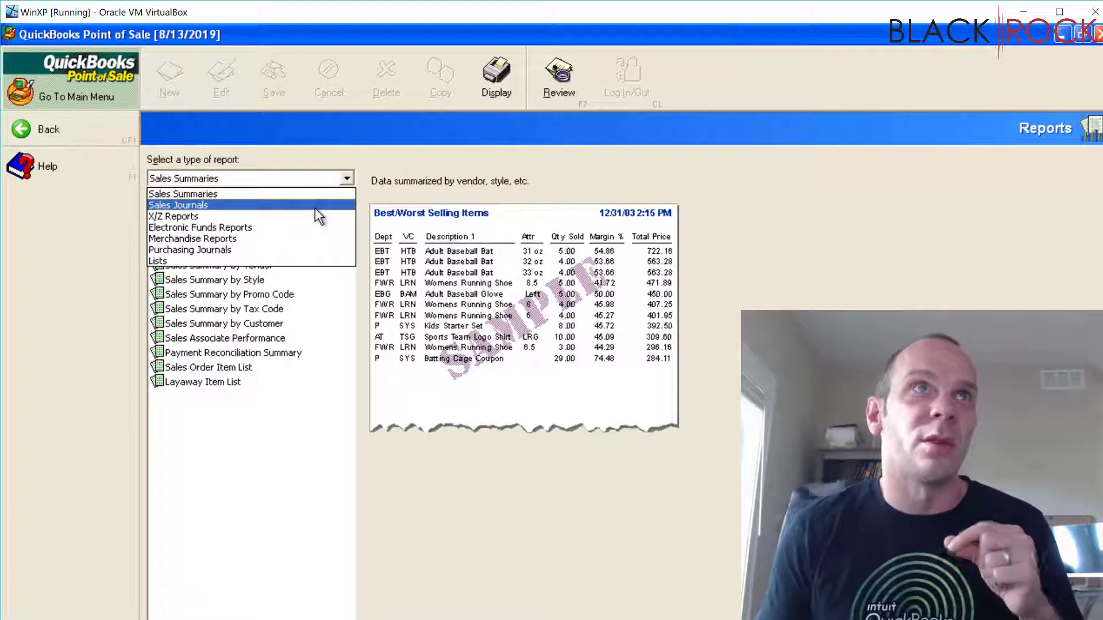
click(91, 118)
click(107, 129)
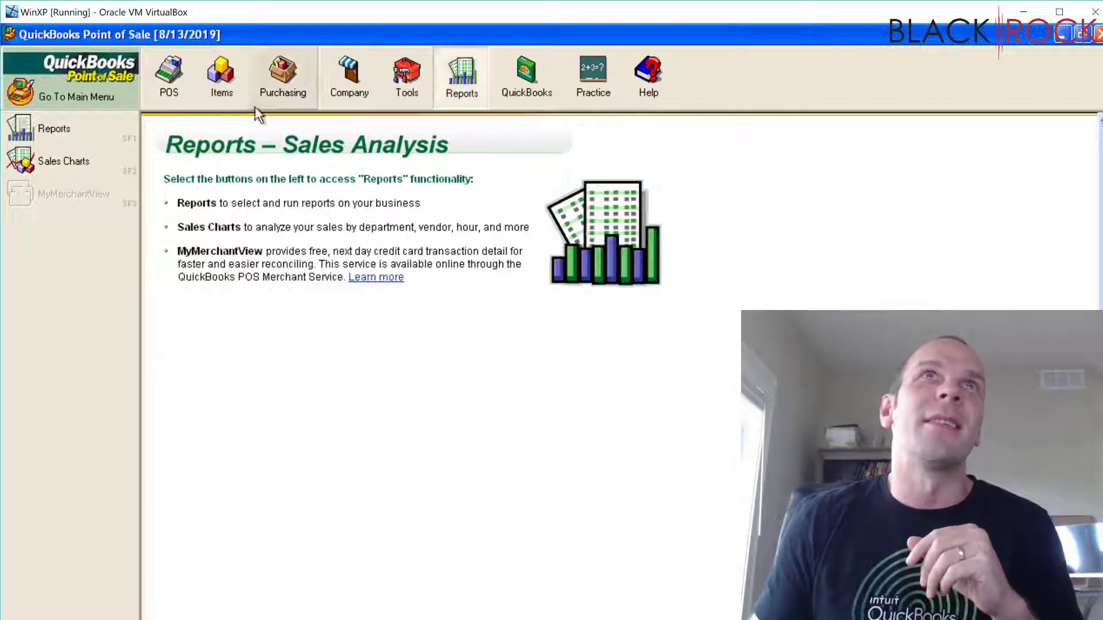
click(343, 100)
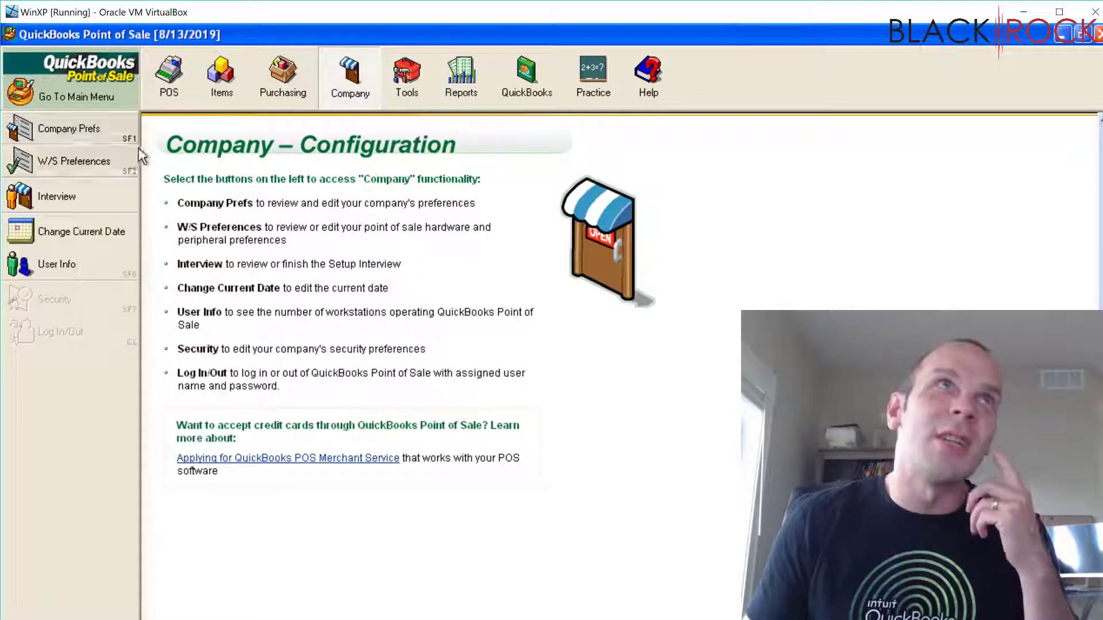
click(150, 99)
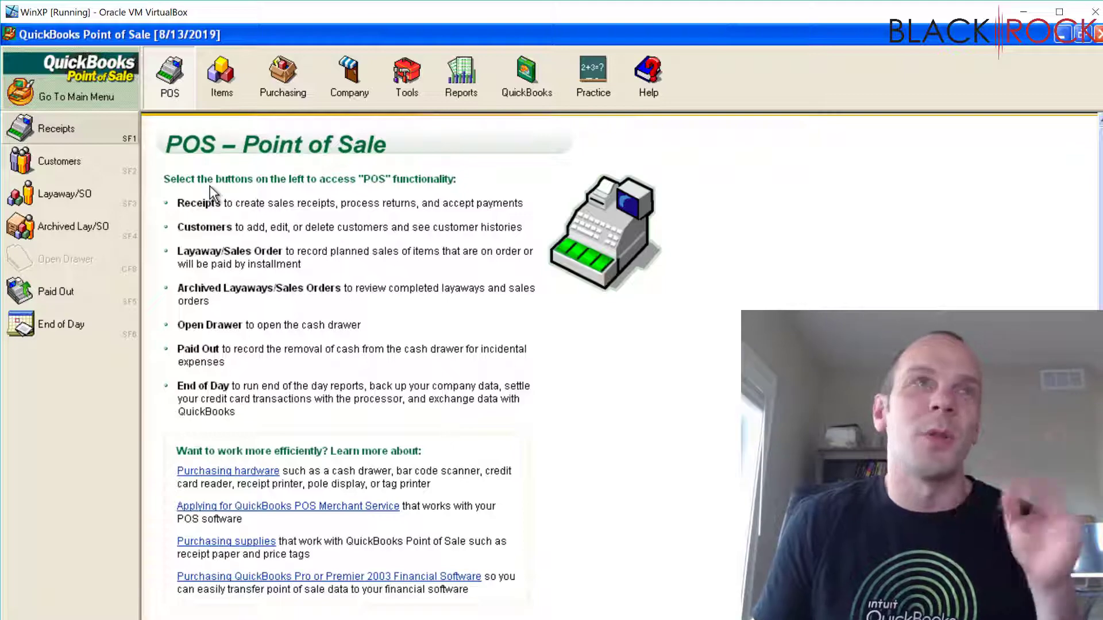